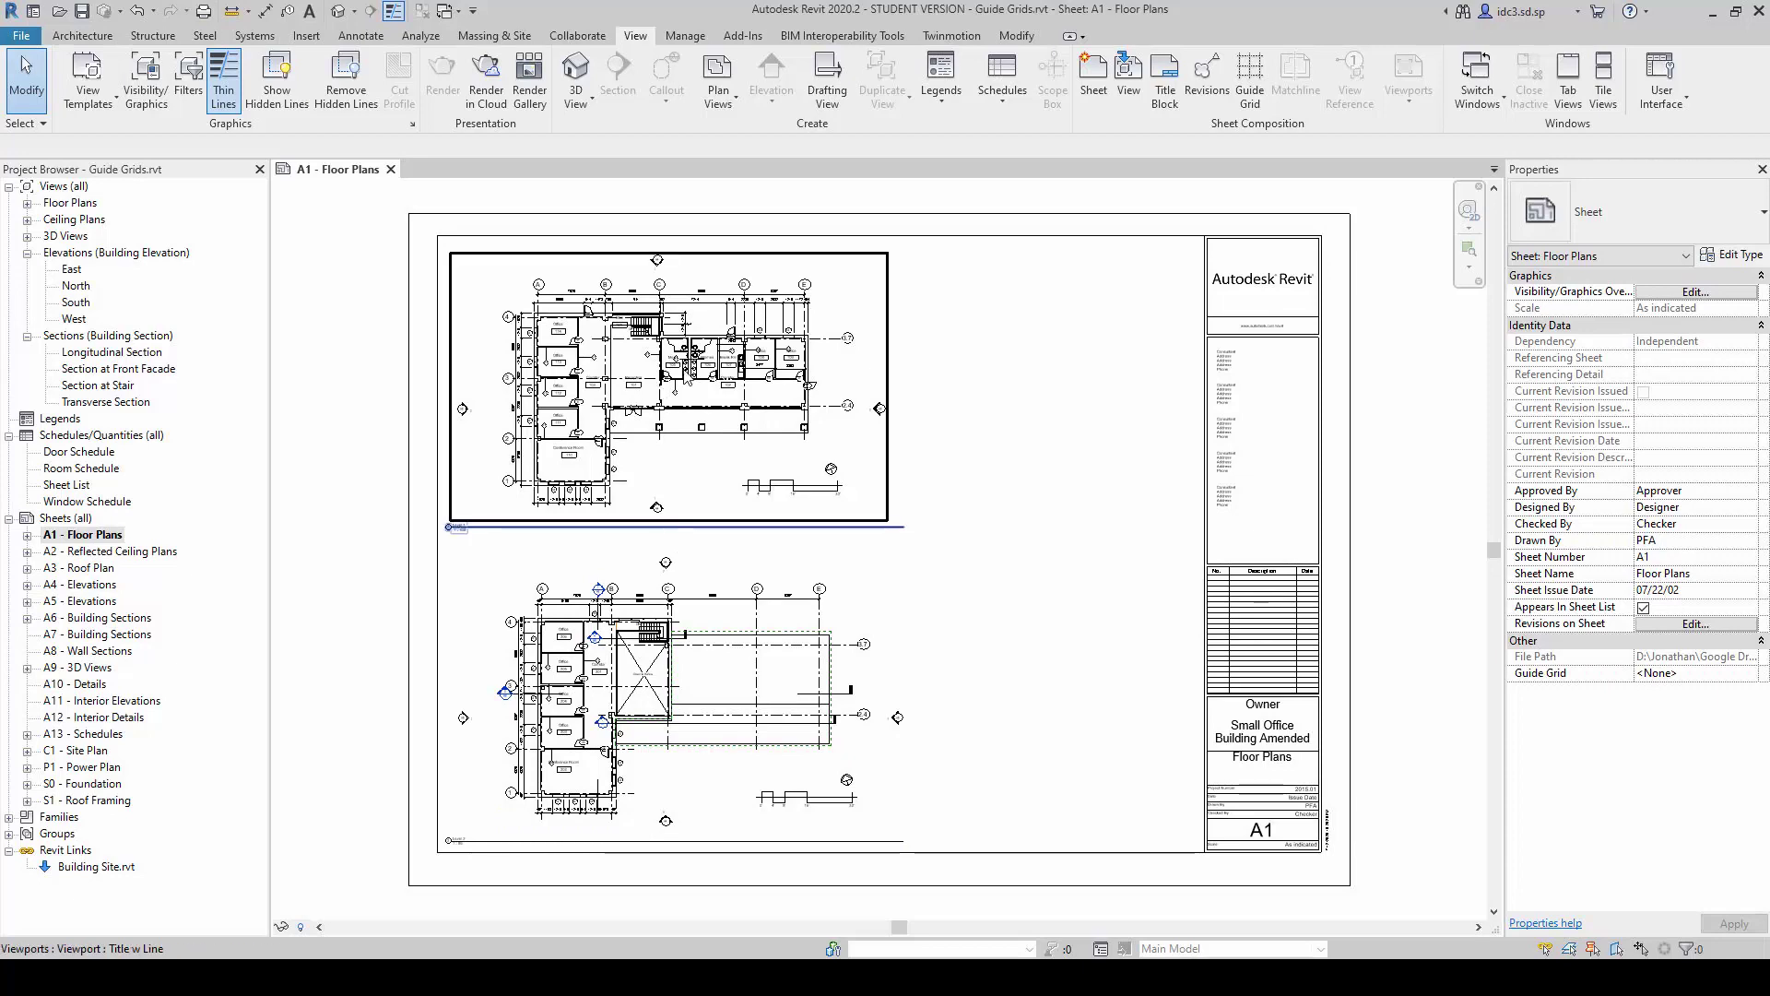
# Nudge the lower floor plan viewport, then drag the upper one left to match its edge.
pyautogui.click(664, 615)
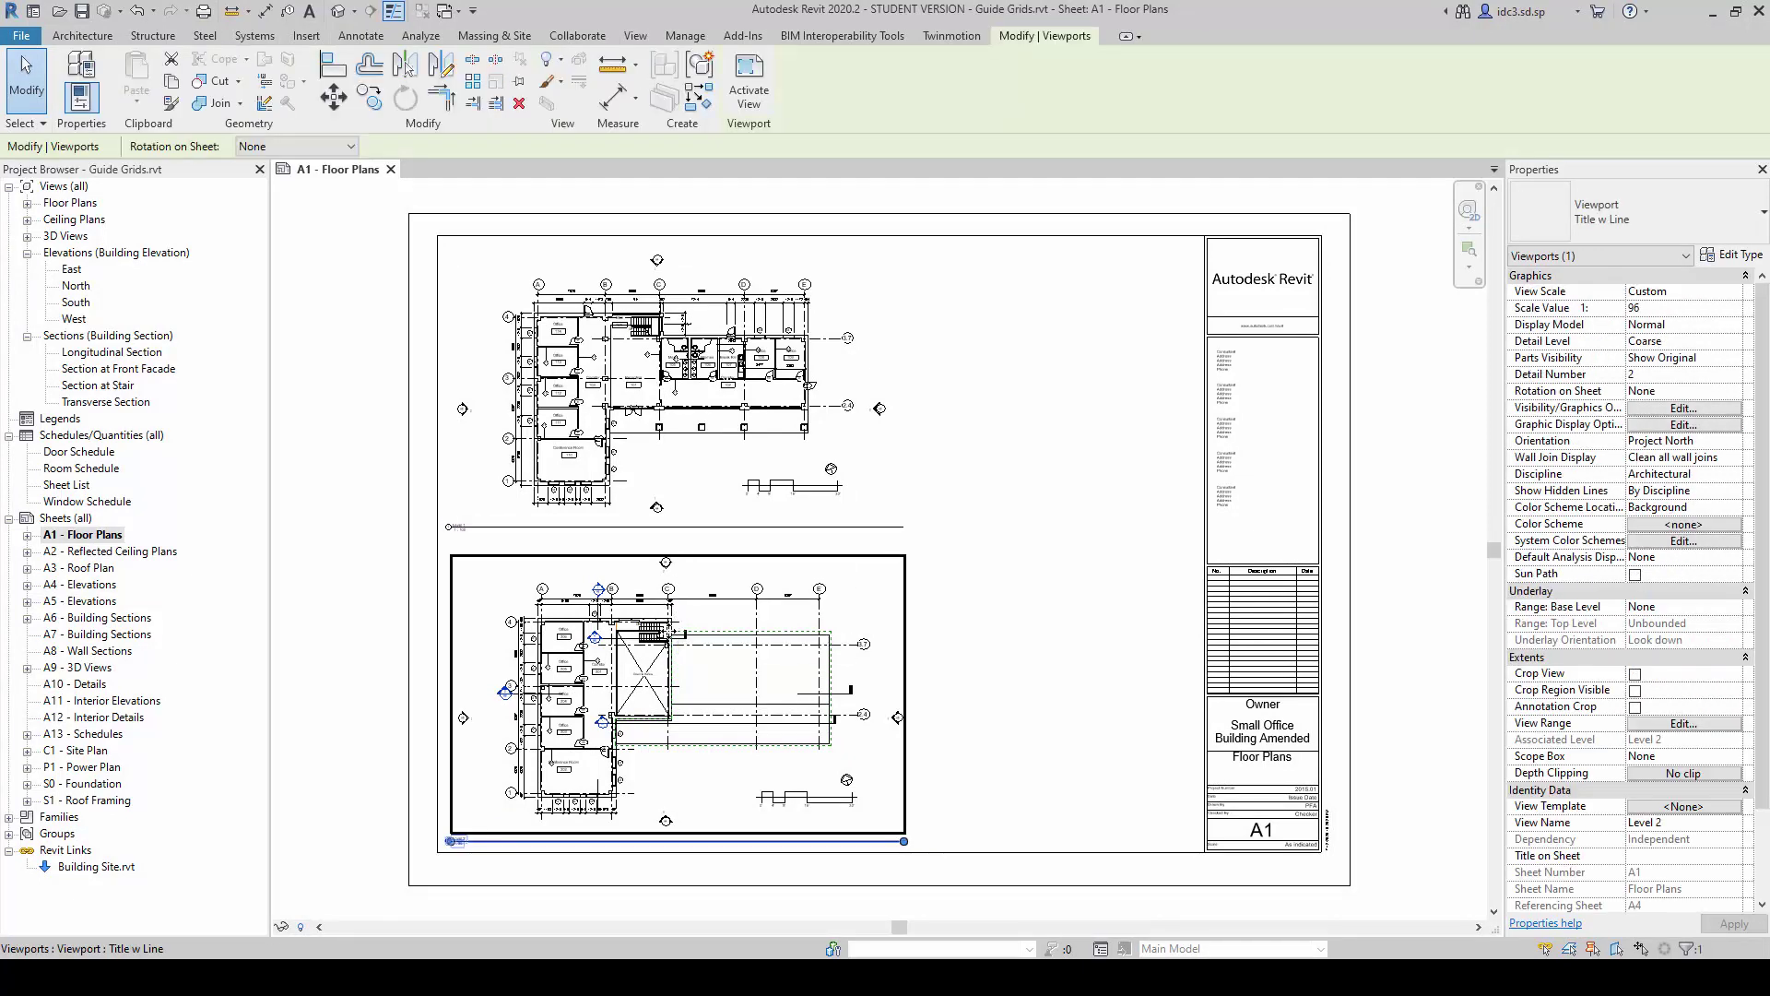
pyautogui.moveTo(661, 632); pyautogui.dragTo(683, 636)
pyautogui.click(689, 408)
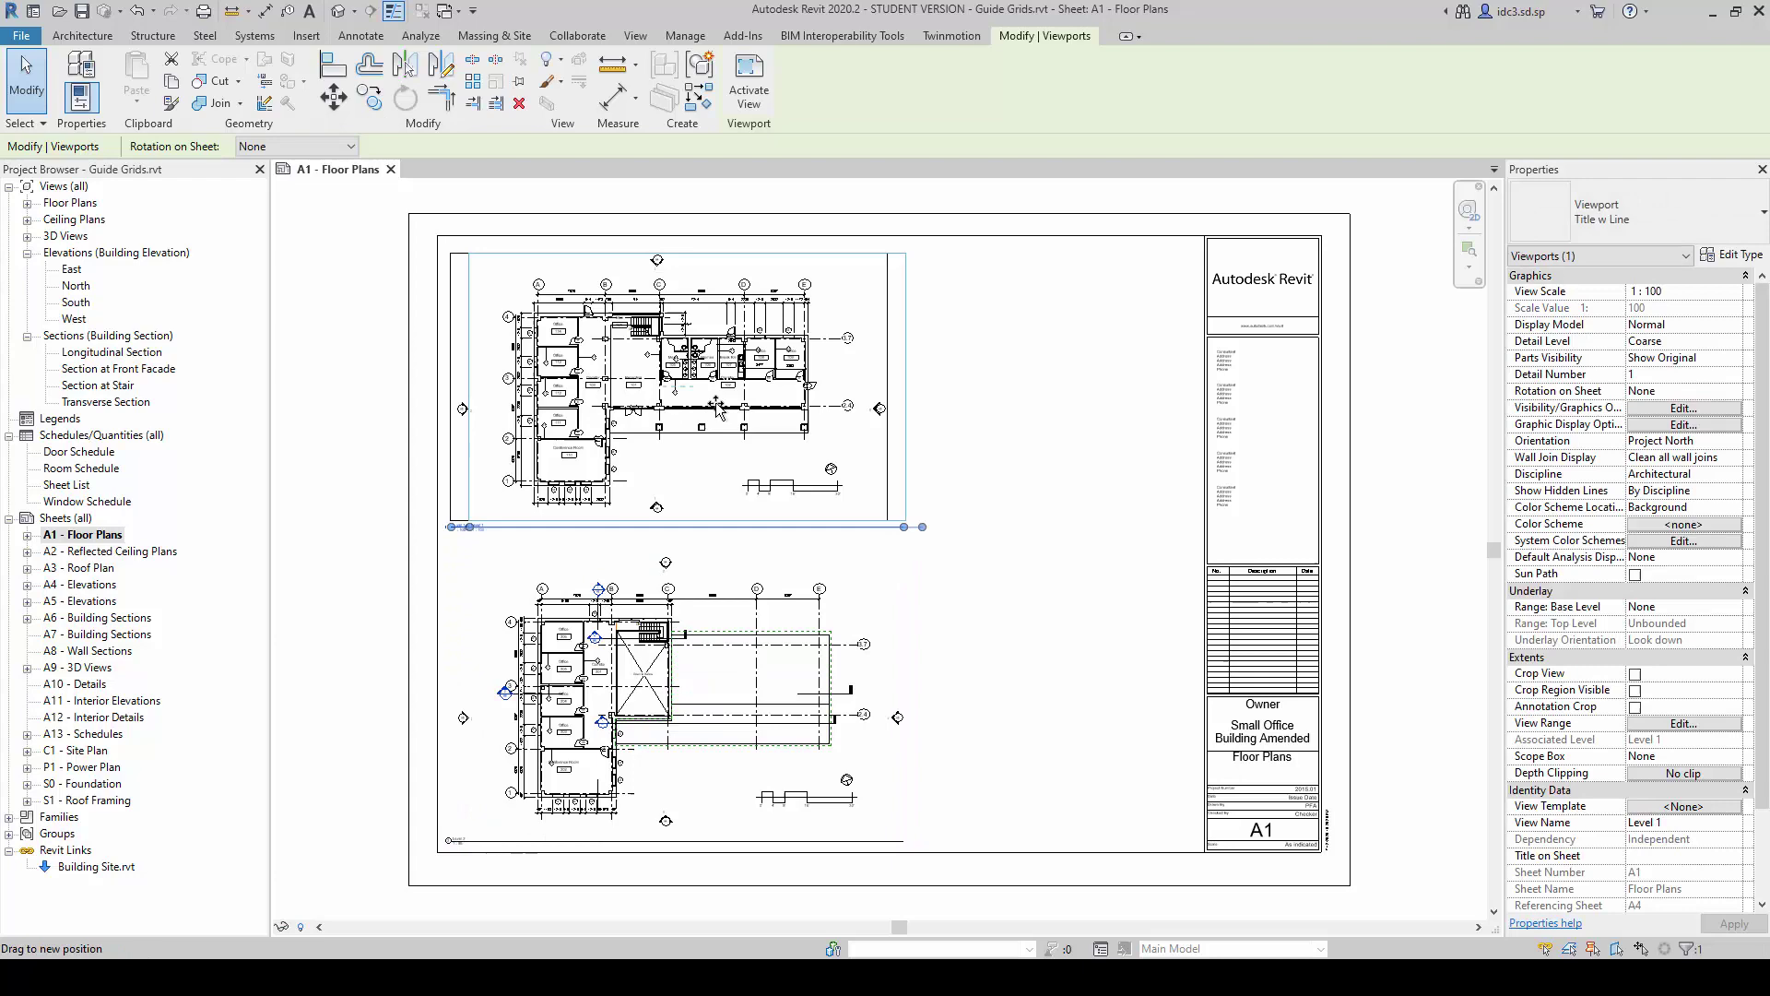
pyautogui.moveTo(720, 408); pyautogui.dragTo(700, 409)
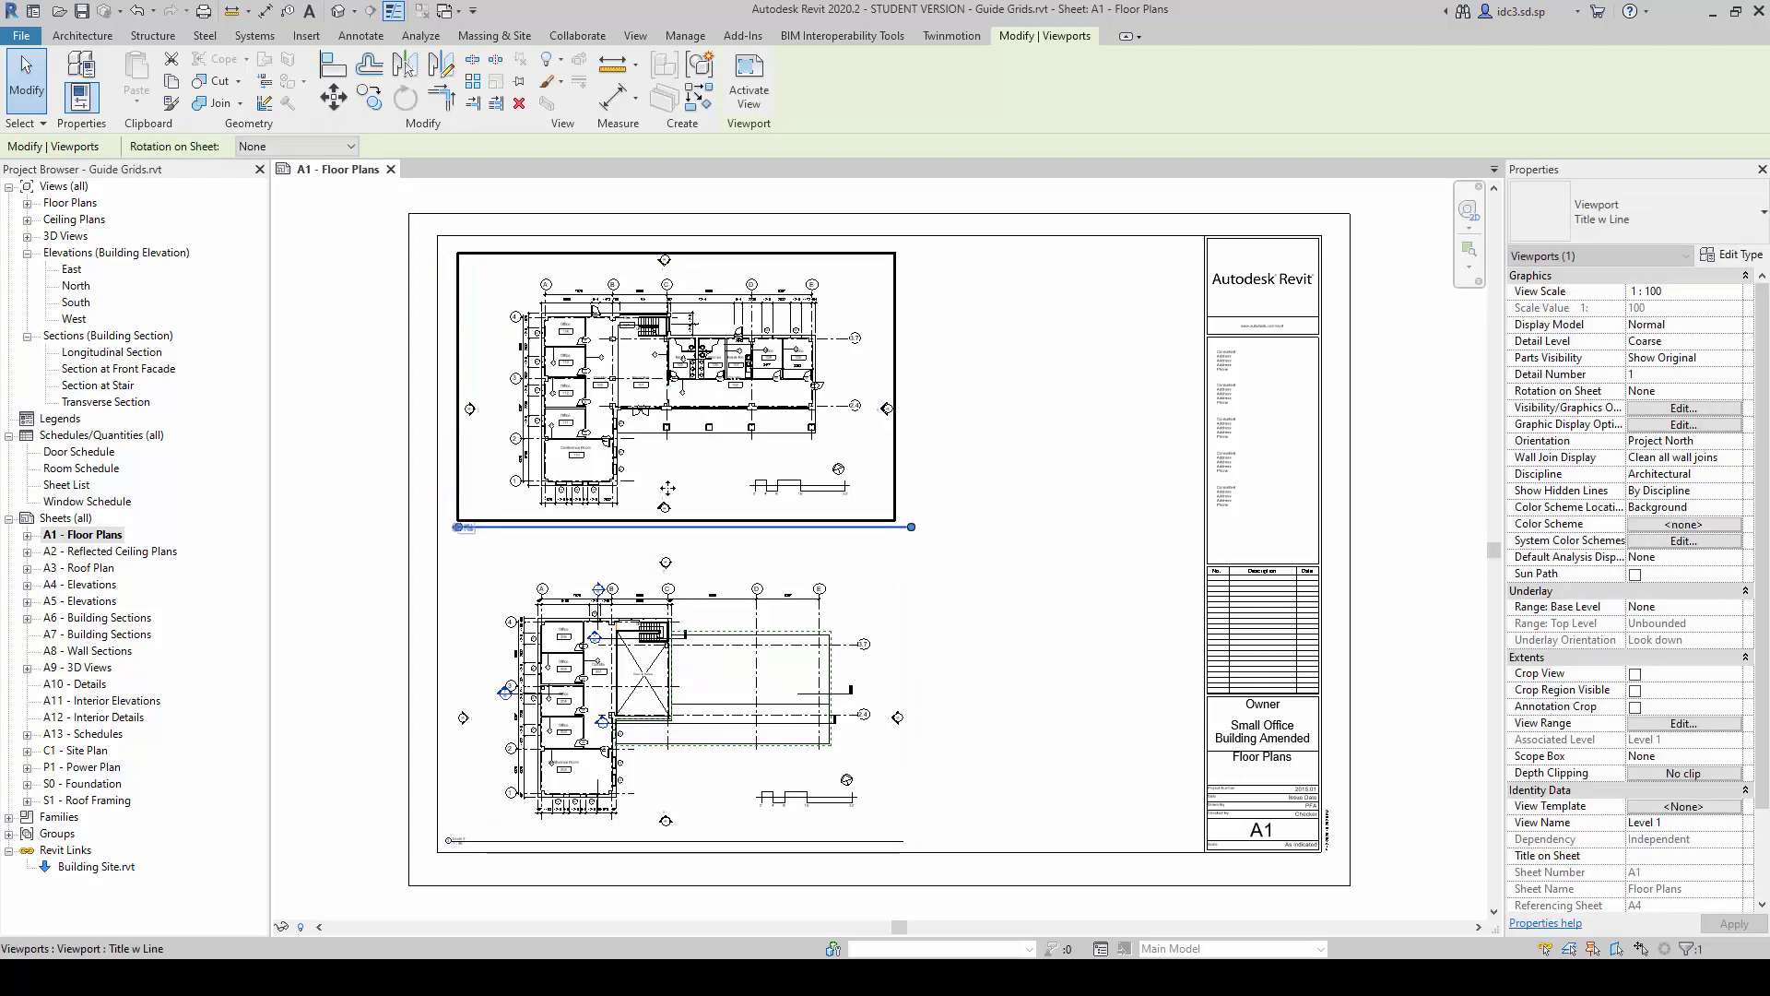
pyautogui.scroll(1, 668, 487)
pyautogui.moveTo(722, 408)
pyautogui.mouseDown()
pyautogui.moveTo(754, 419)
pyautogui.moveTo(718, 416)
pyautogui.mouseUp()
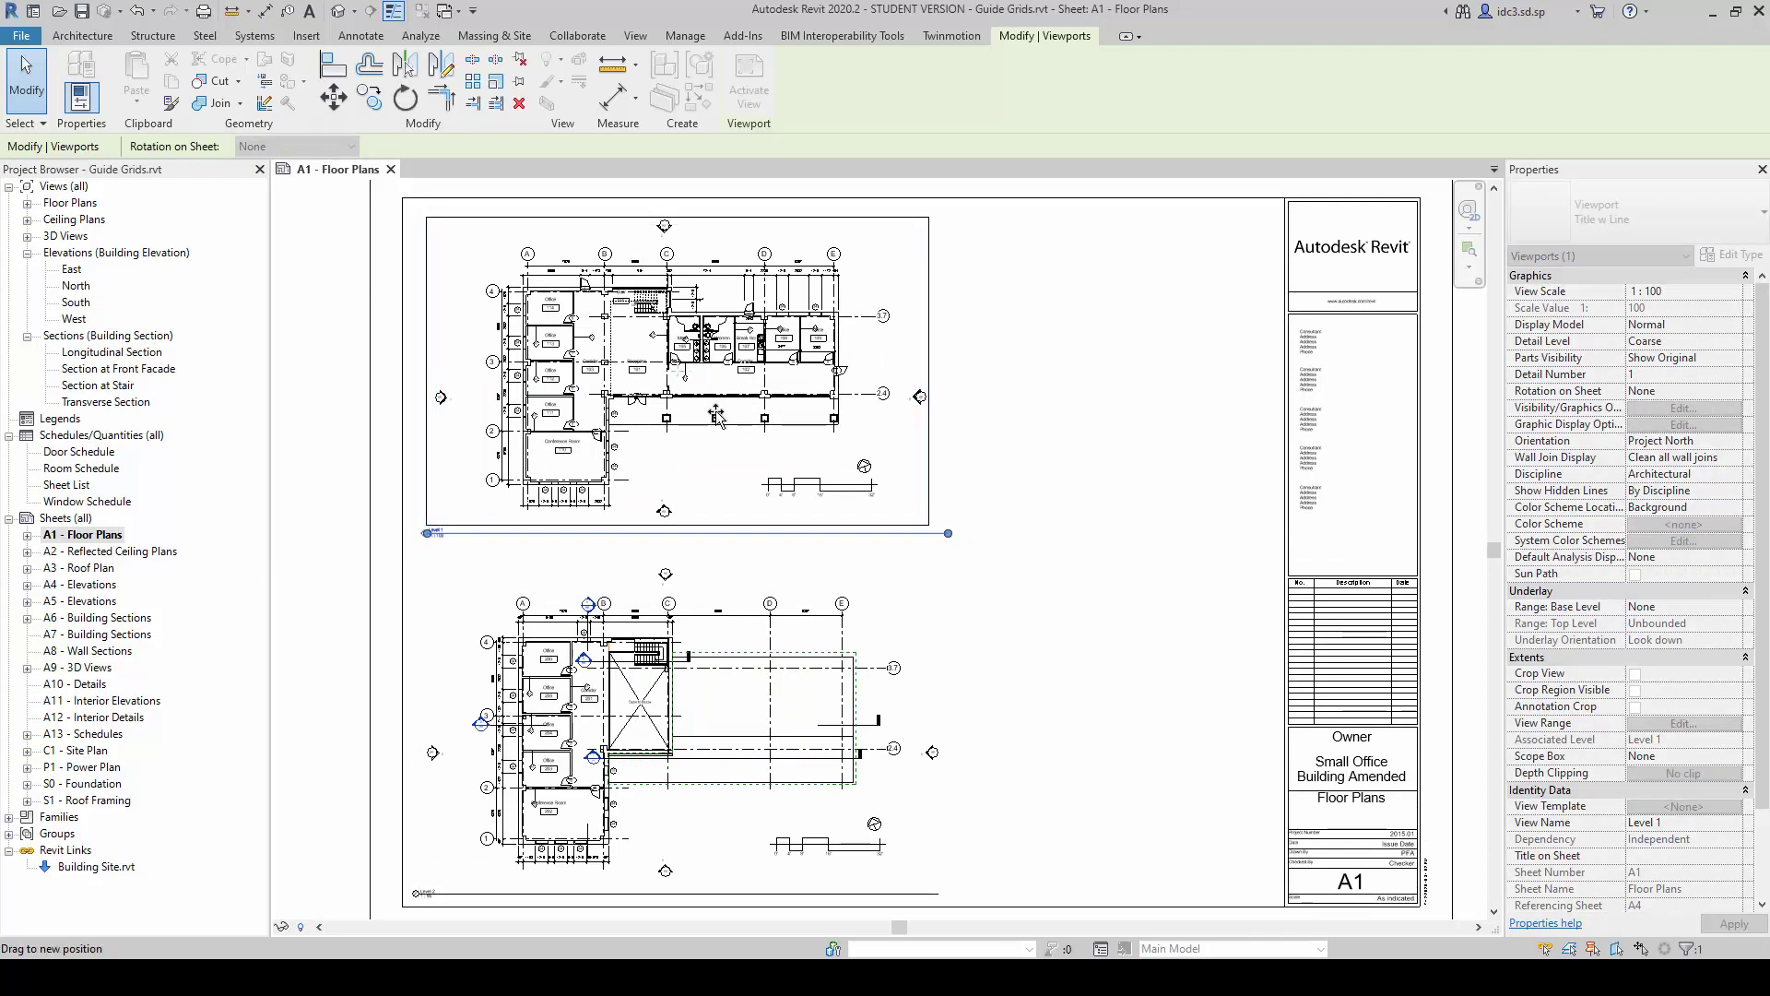
pyautogui.moveTo(718, 415); pyautogui.dragTo(729, 398)
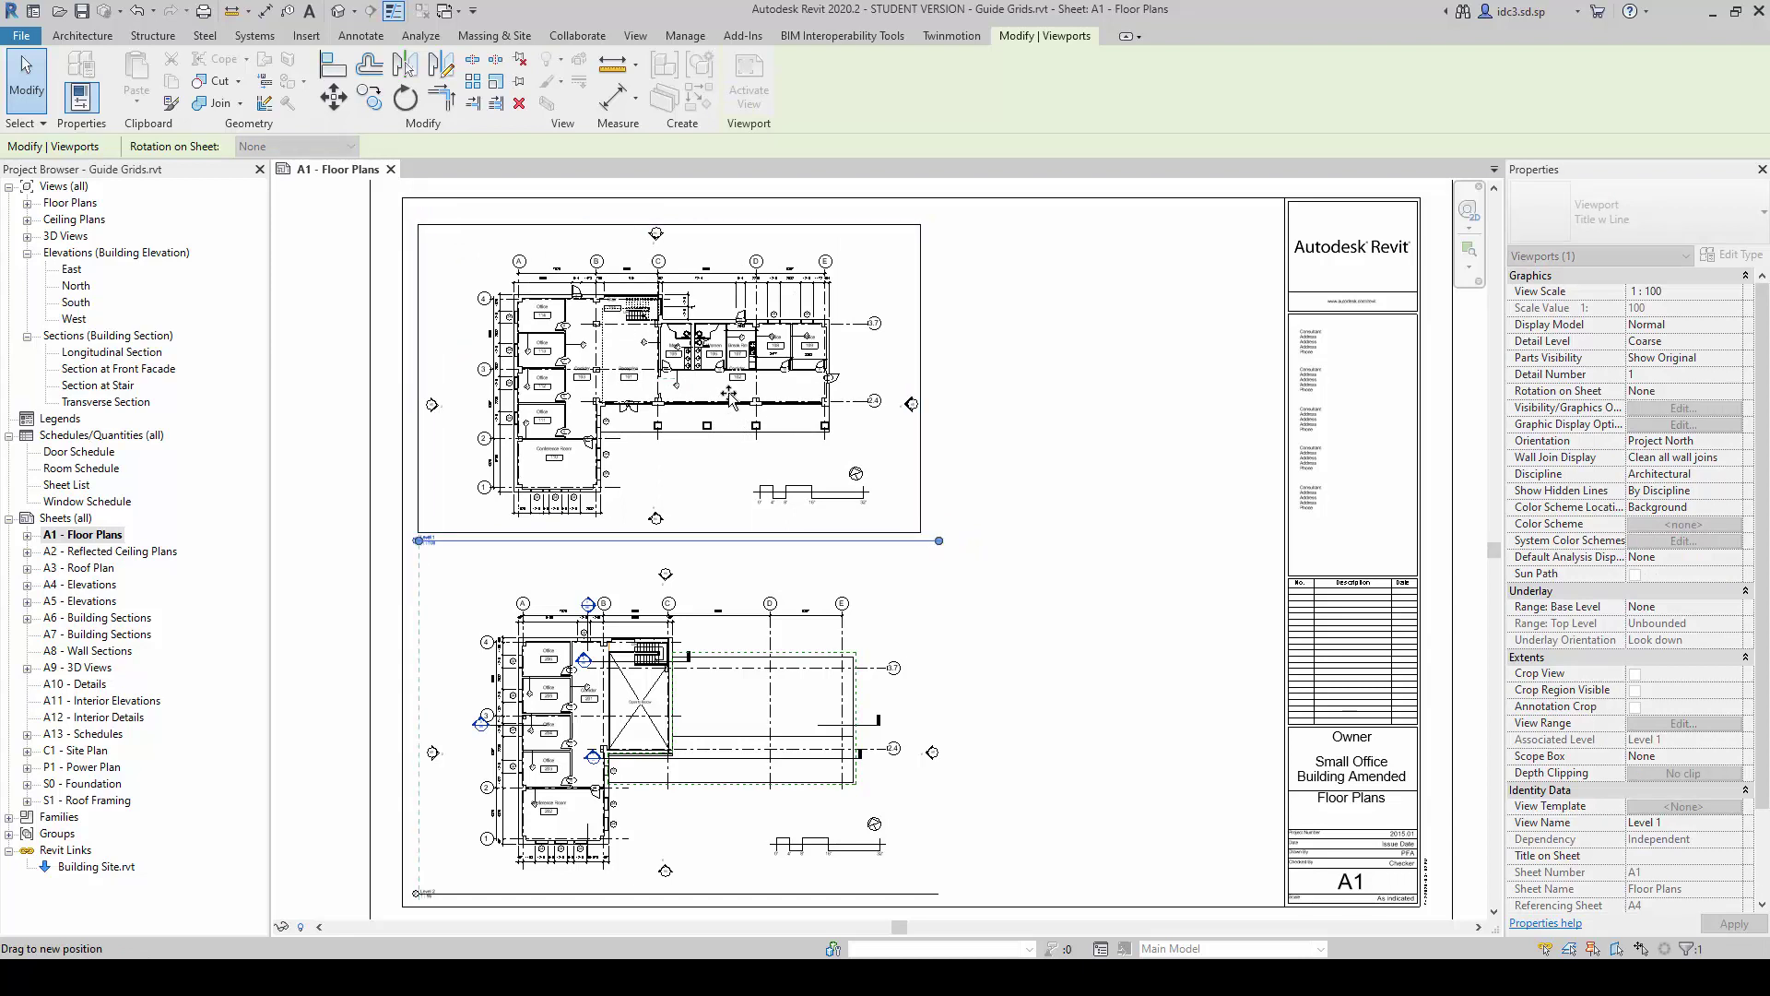
pyautogui.press('alt')
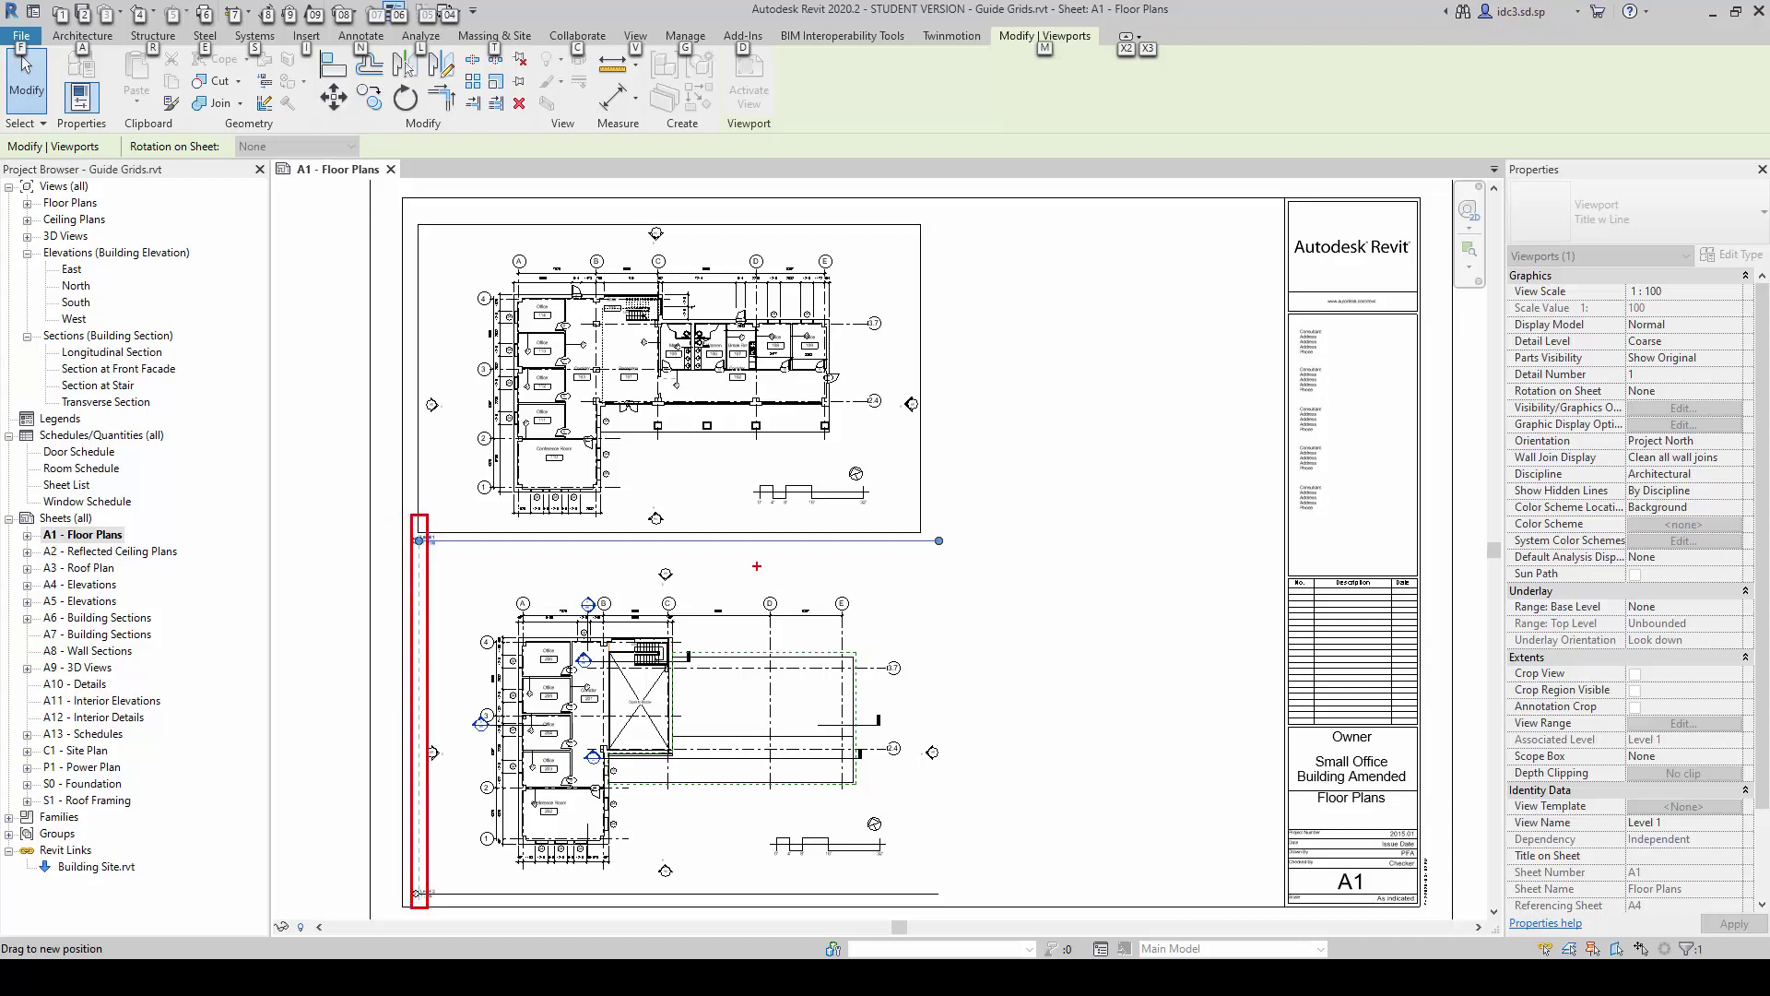
pyautogui.moveTo(755, 565); pyautogui.dragTo(720, 397)
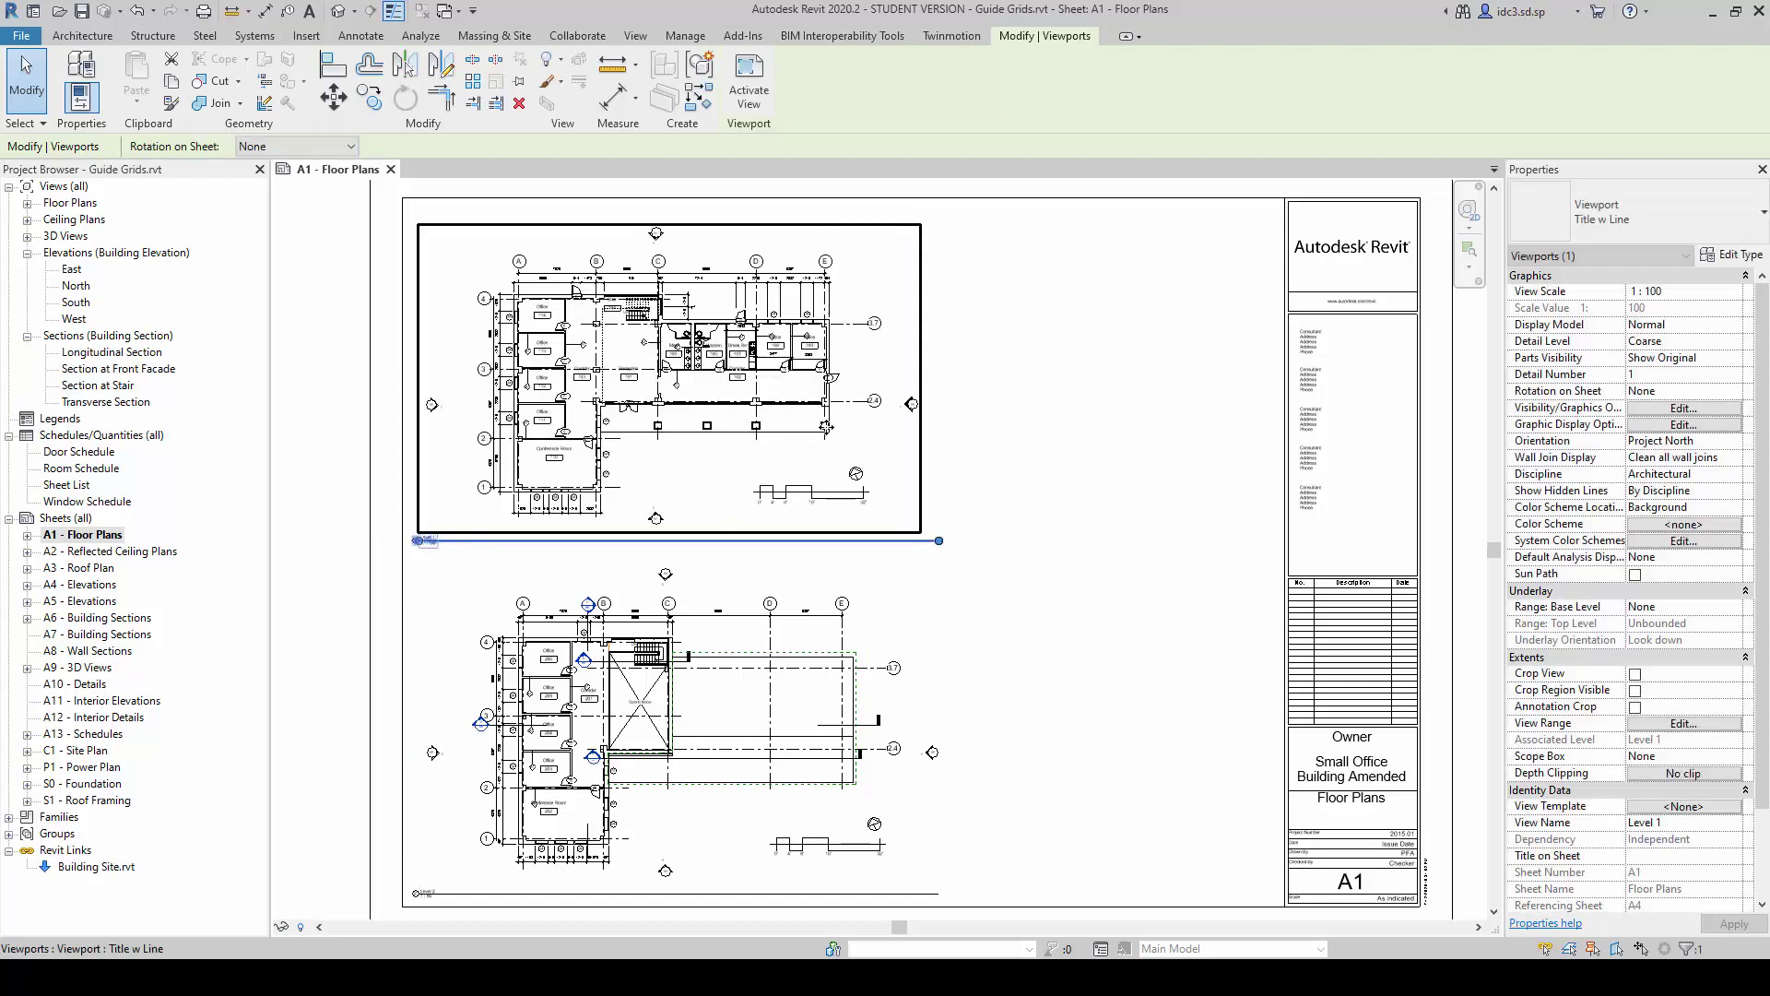
pyautogui.click(1071, 544)
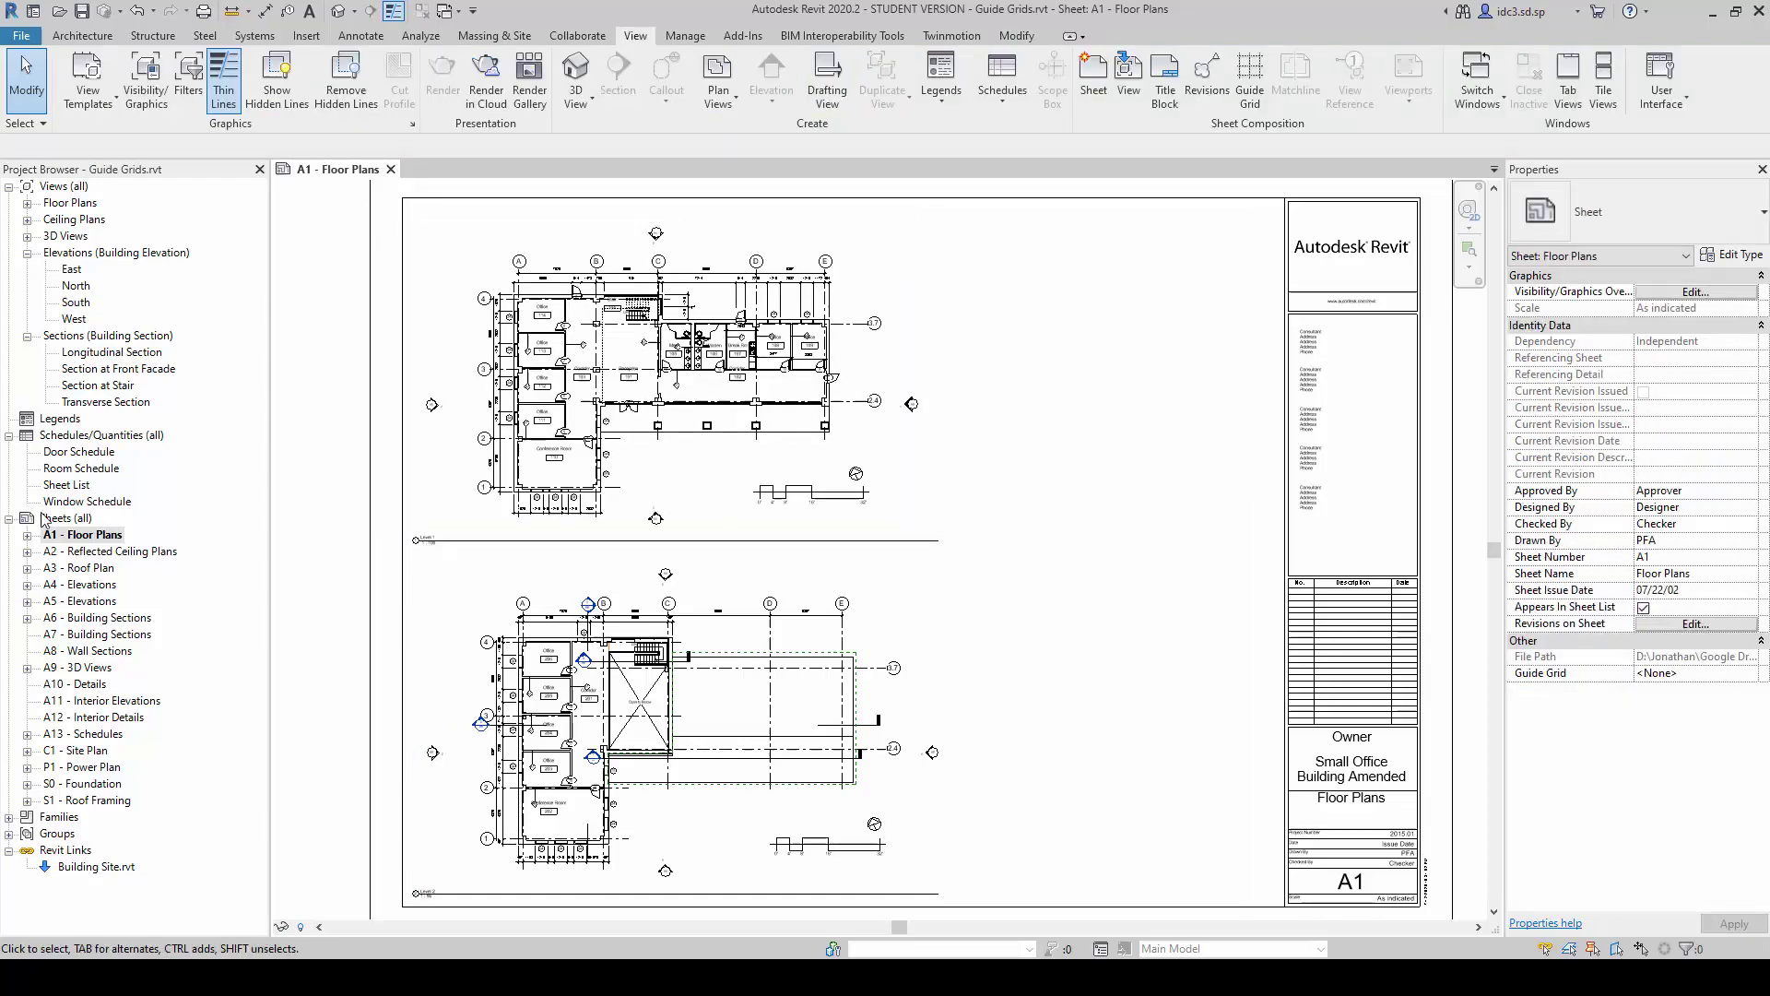
# Open sheet A2 - Reflected Ceiling Plans and tile it beside A1 with WT.
pyautogui.doubleClick(111, 551)
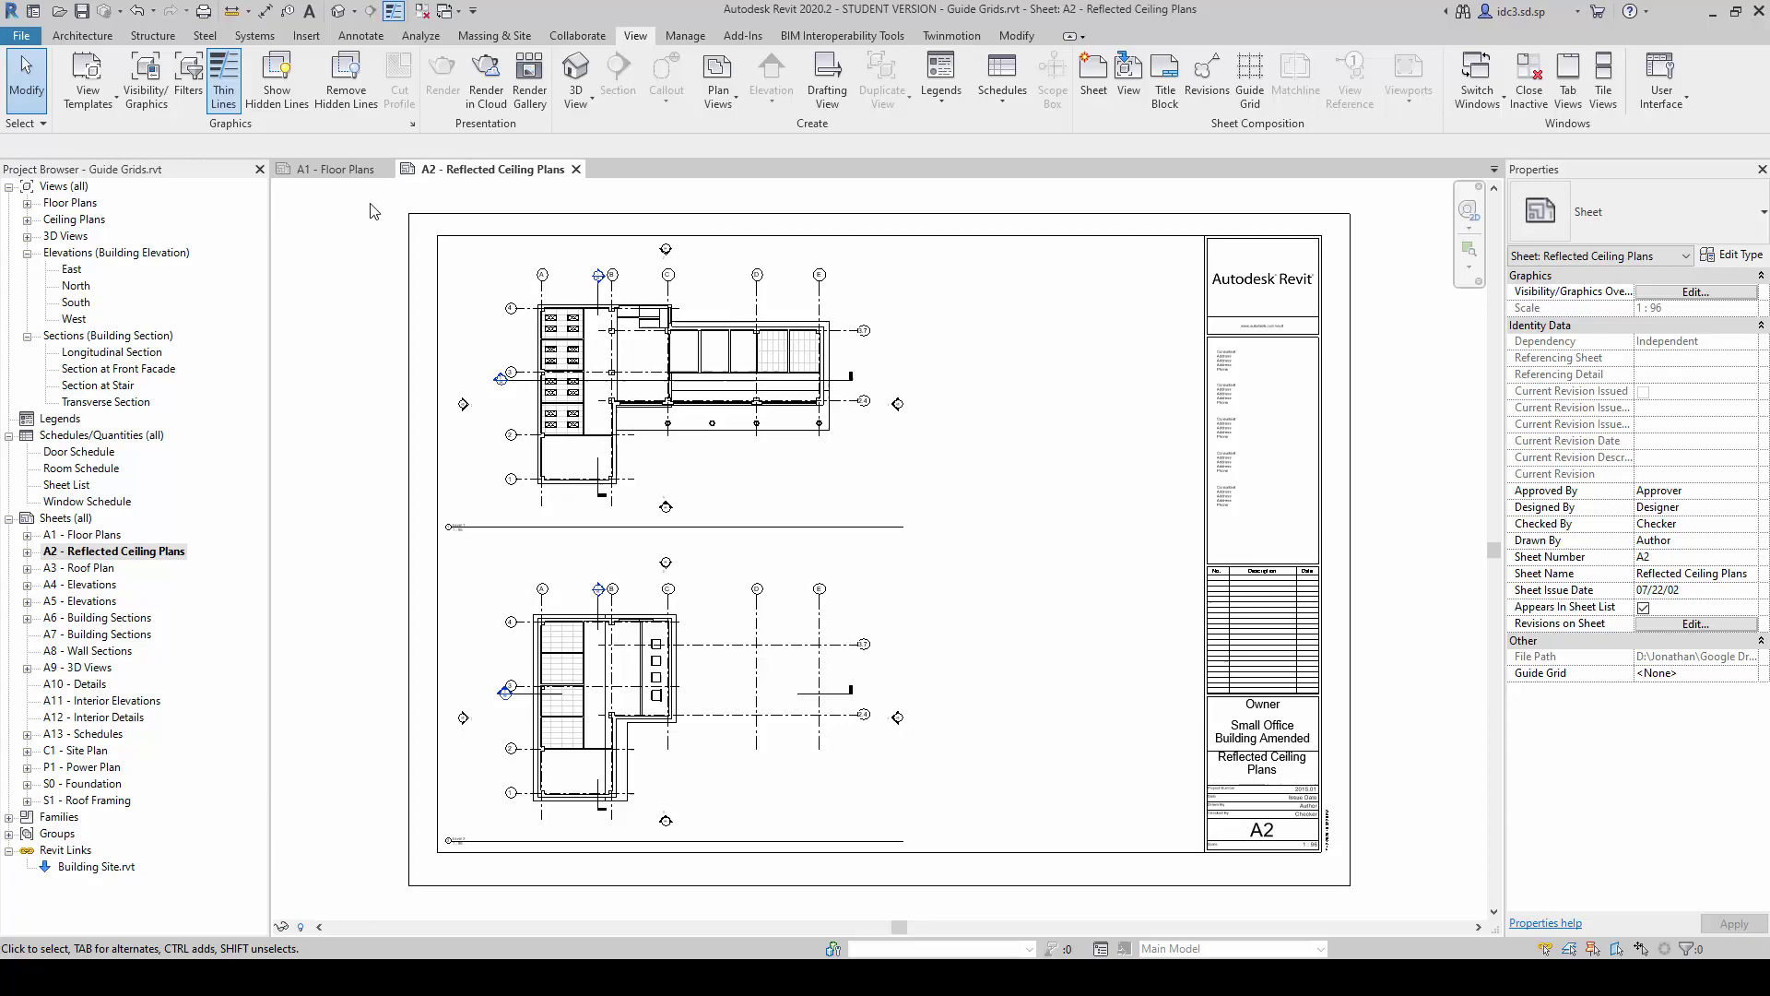
pyautogui.press('w')
pyautogui.press('t')
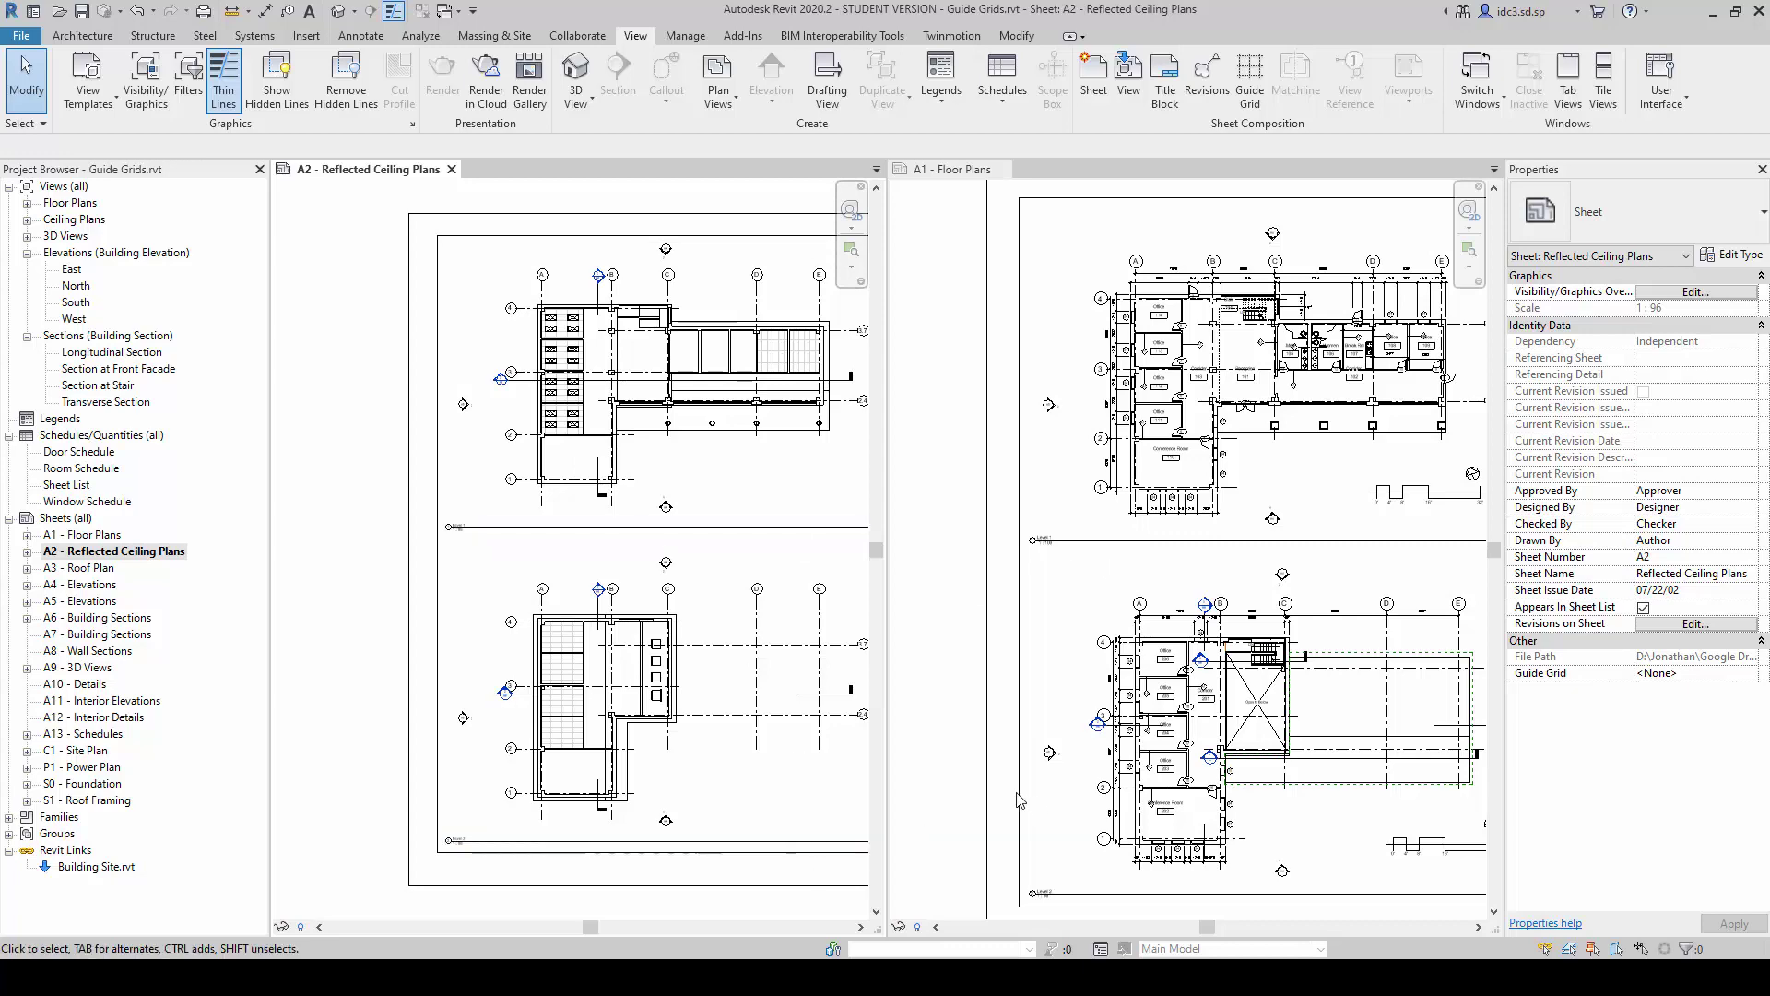
# Swap the two tiled sheets' positions and zoom A1 to fit.
pyautogui.click(952, 170)
pyautogui.moveTo(953, 169); pyautogui.dragTo(326, 400)
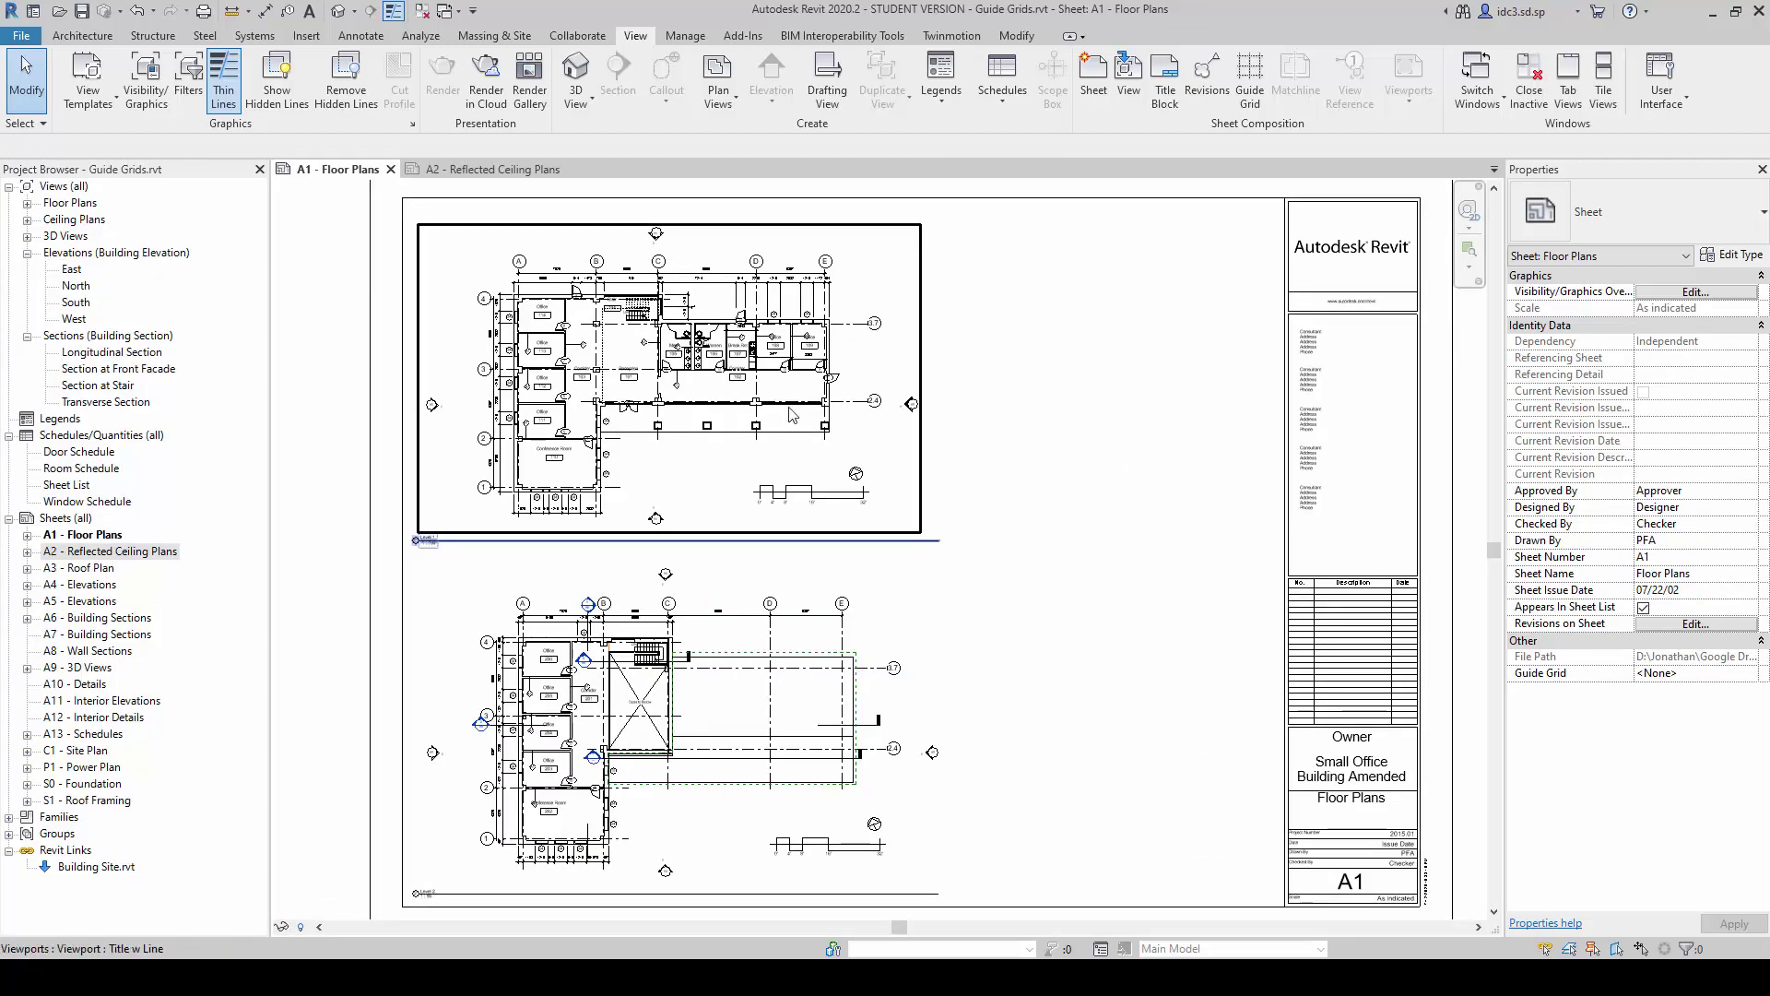
pyautogui.press('z')
pyautogui.press('f')
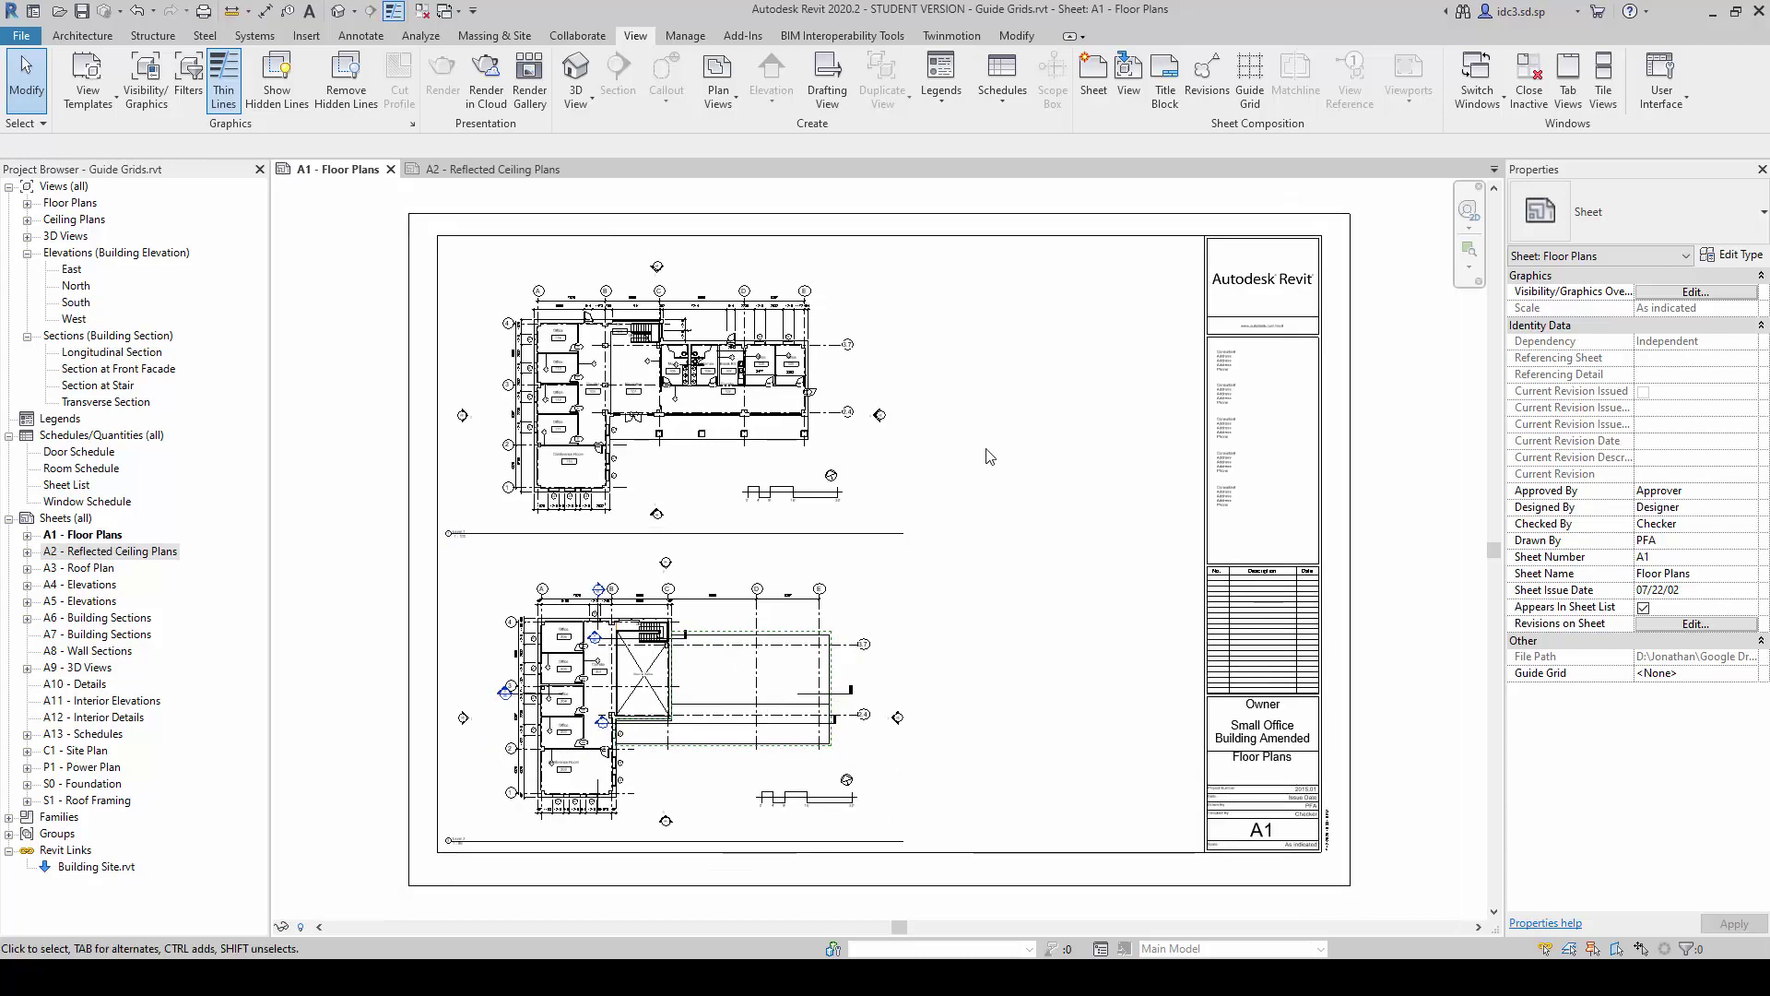
# Create a new guide grid named 'for Plans Aligning' and assign it to sheet A1.
pyautogui.click(685, 36)
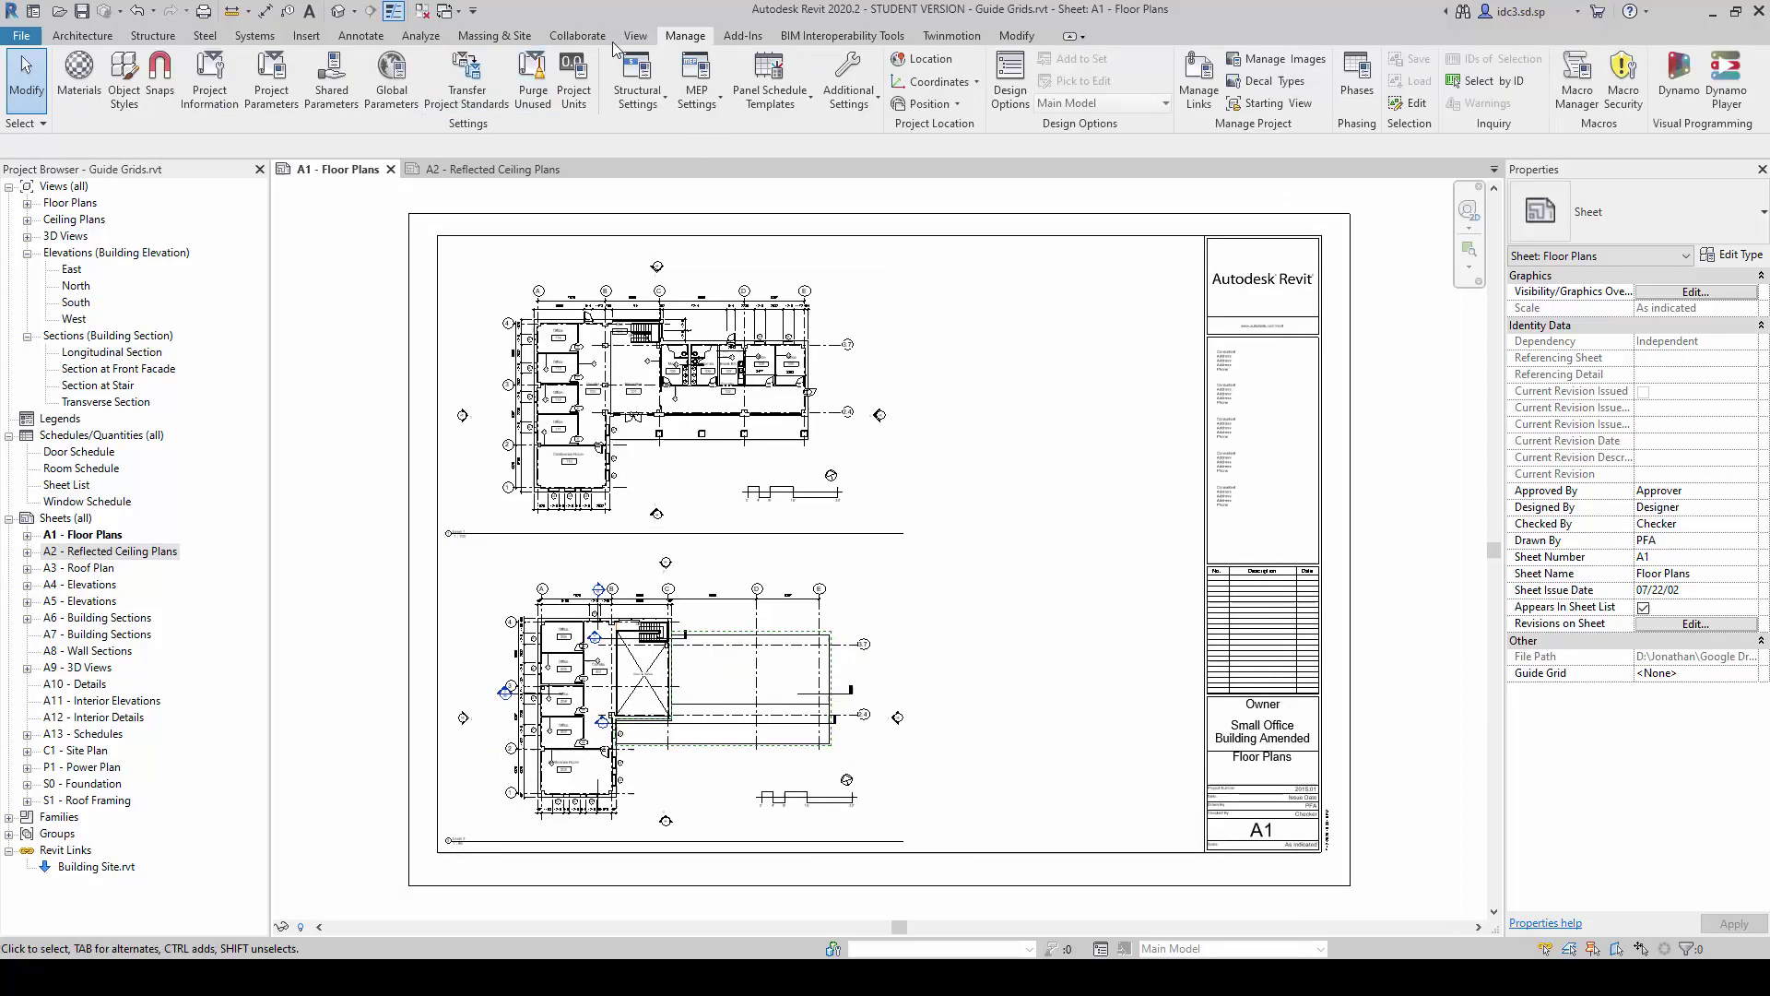
pyautogui.click(634, 36)
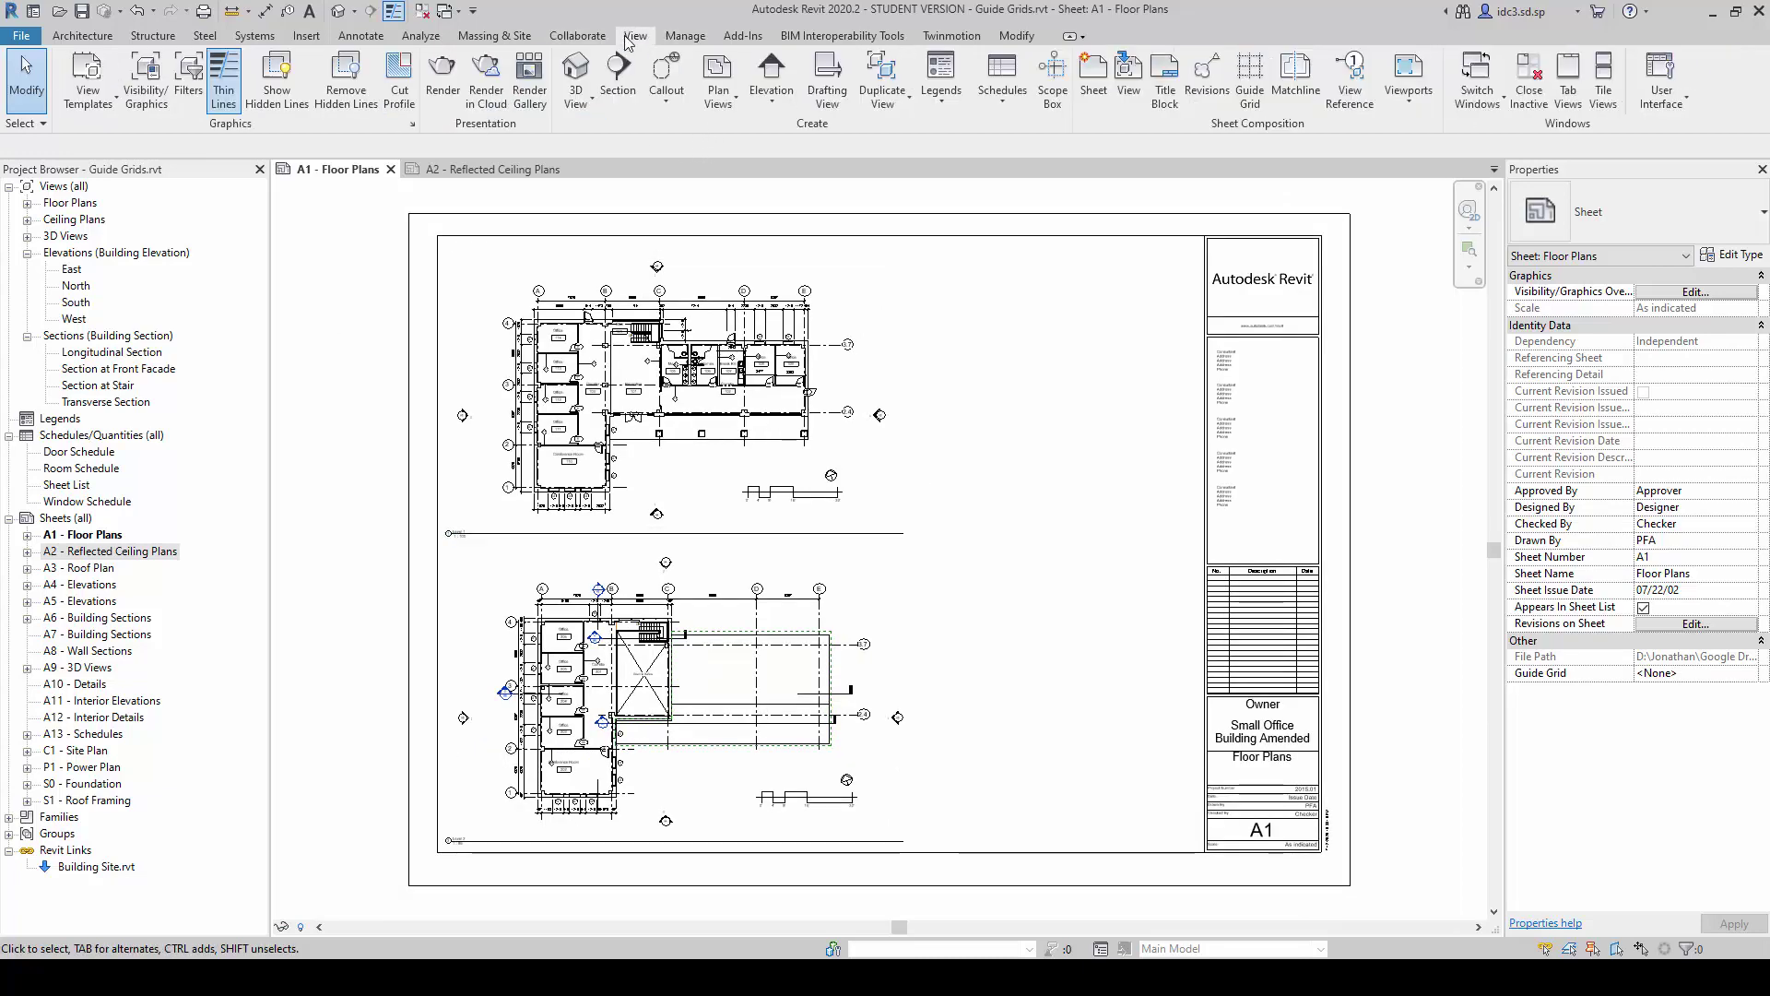
pyautogui.click(1249, 84)
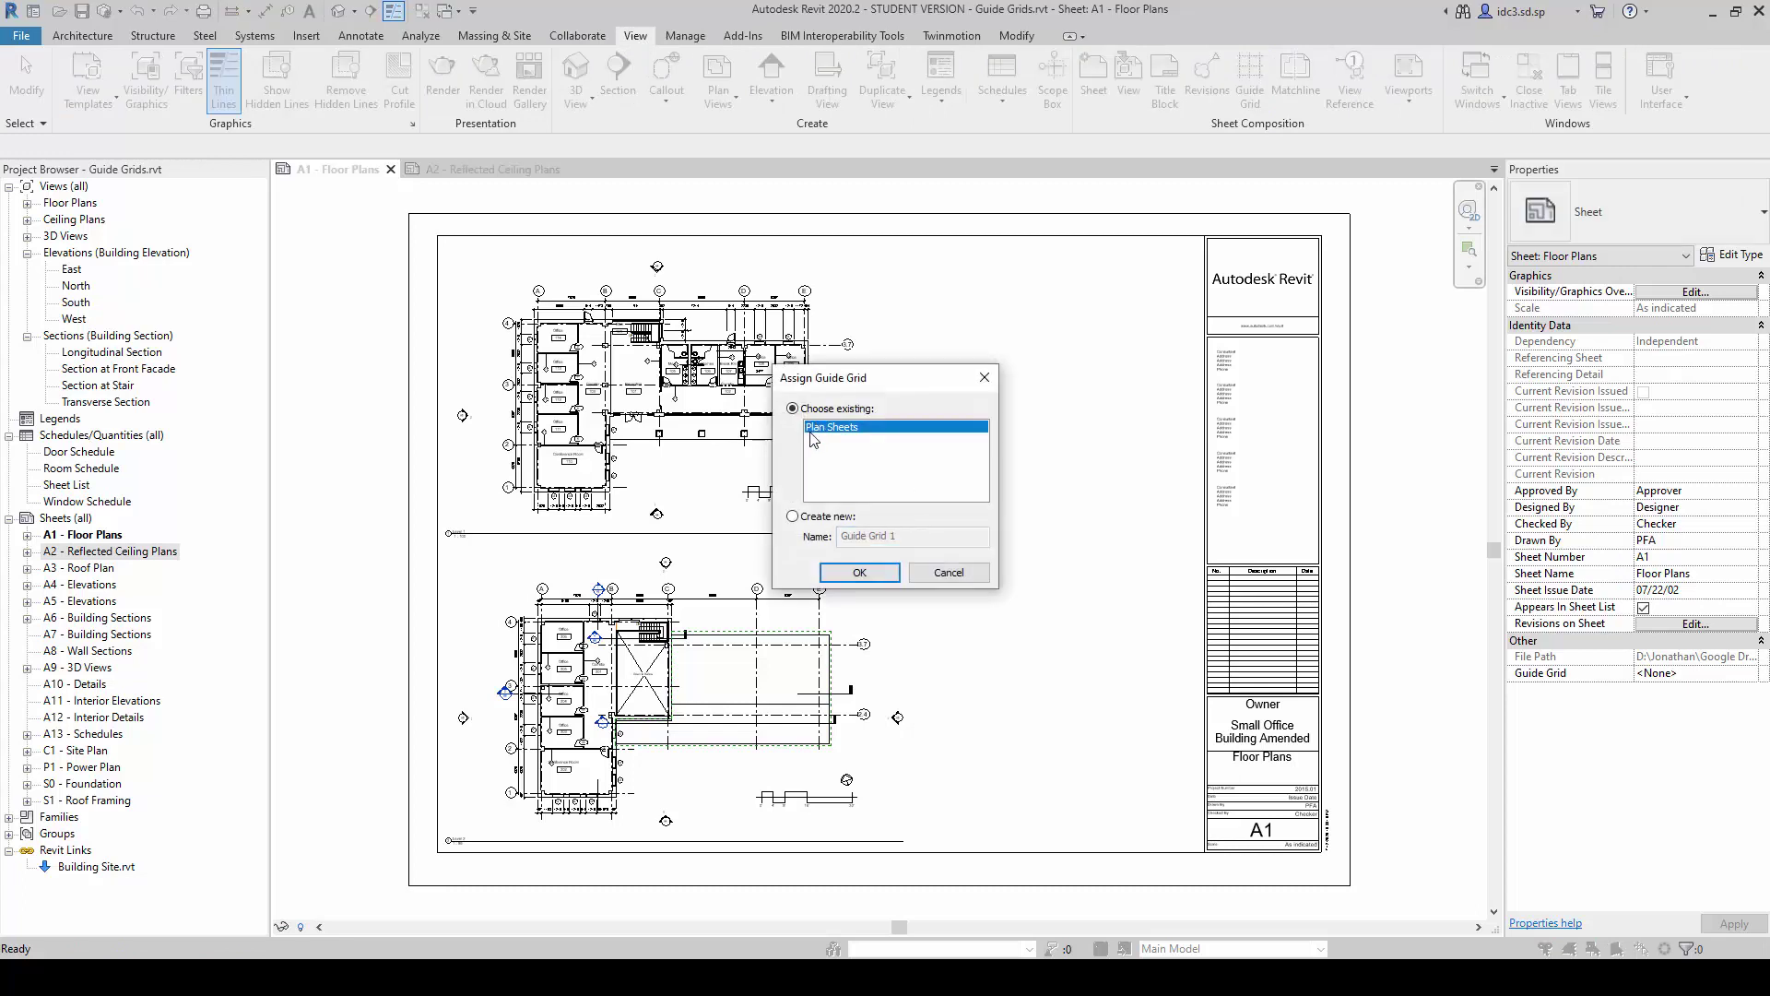
pyautogui.moveTo(914, 385); pyautogui.dragTo(1009, 362)
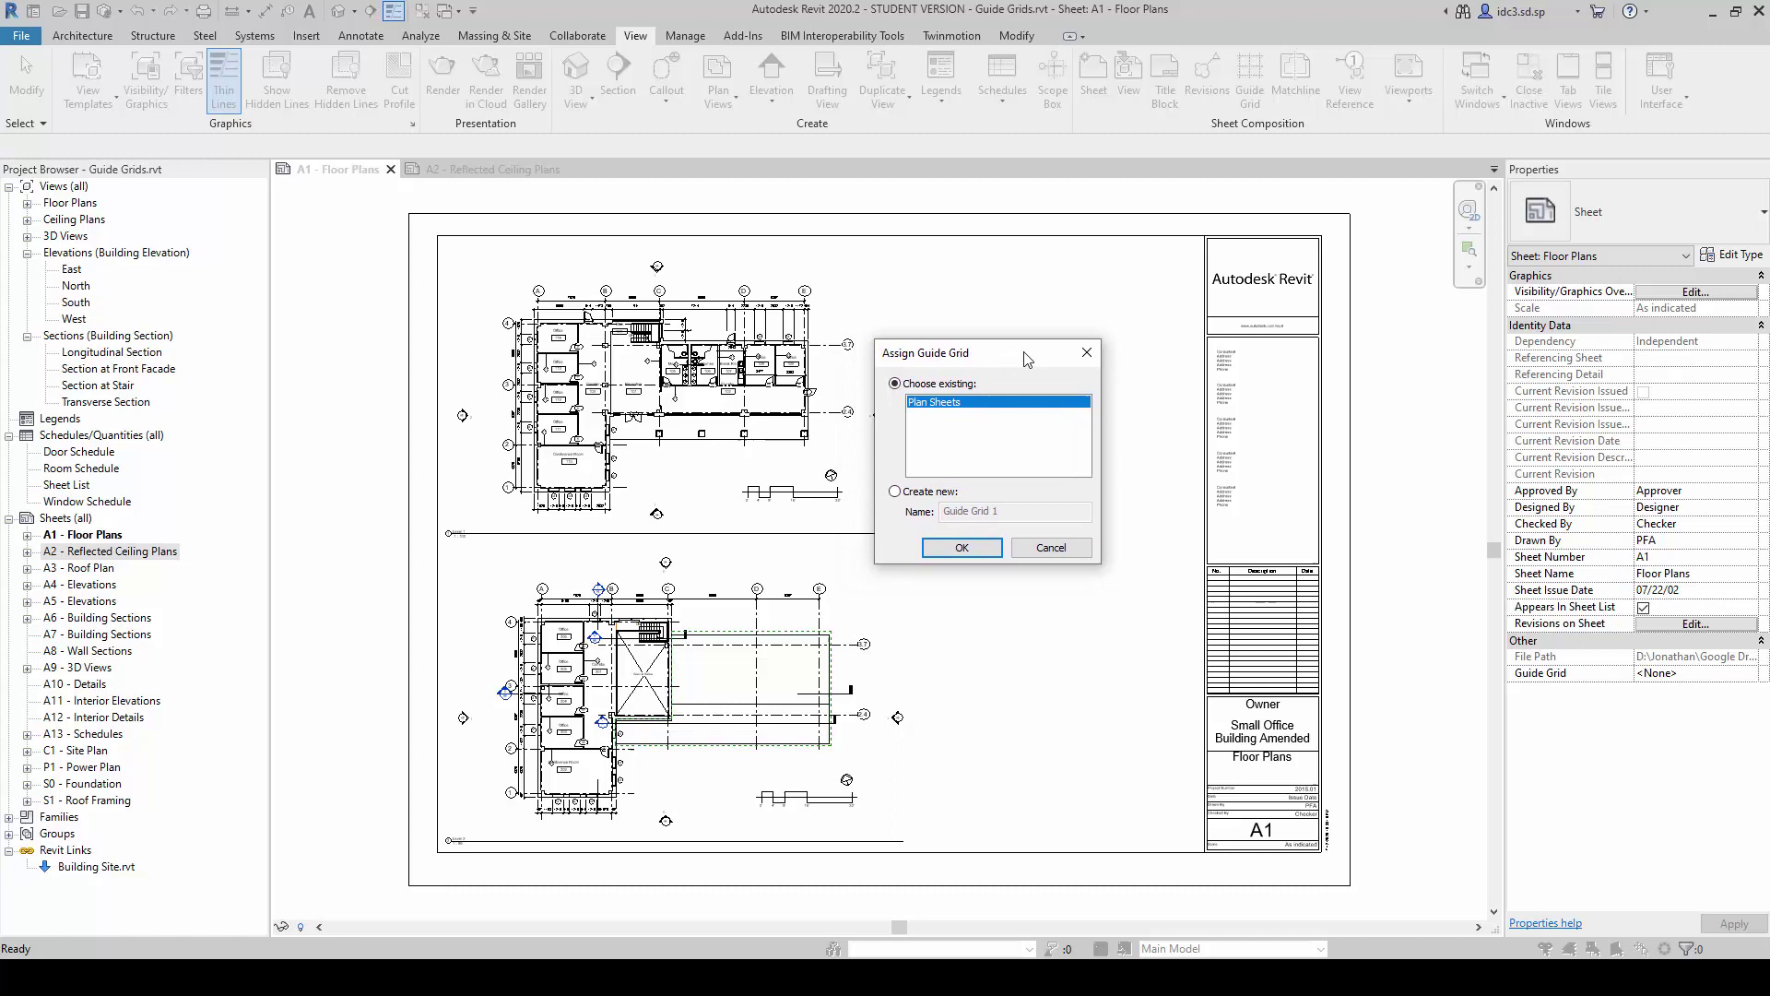
pyautogui.moveTo(1015, 360); pyautogui.dragTo(1052, 319)
pyautogui.click(930, 450)
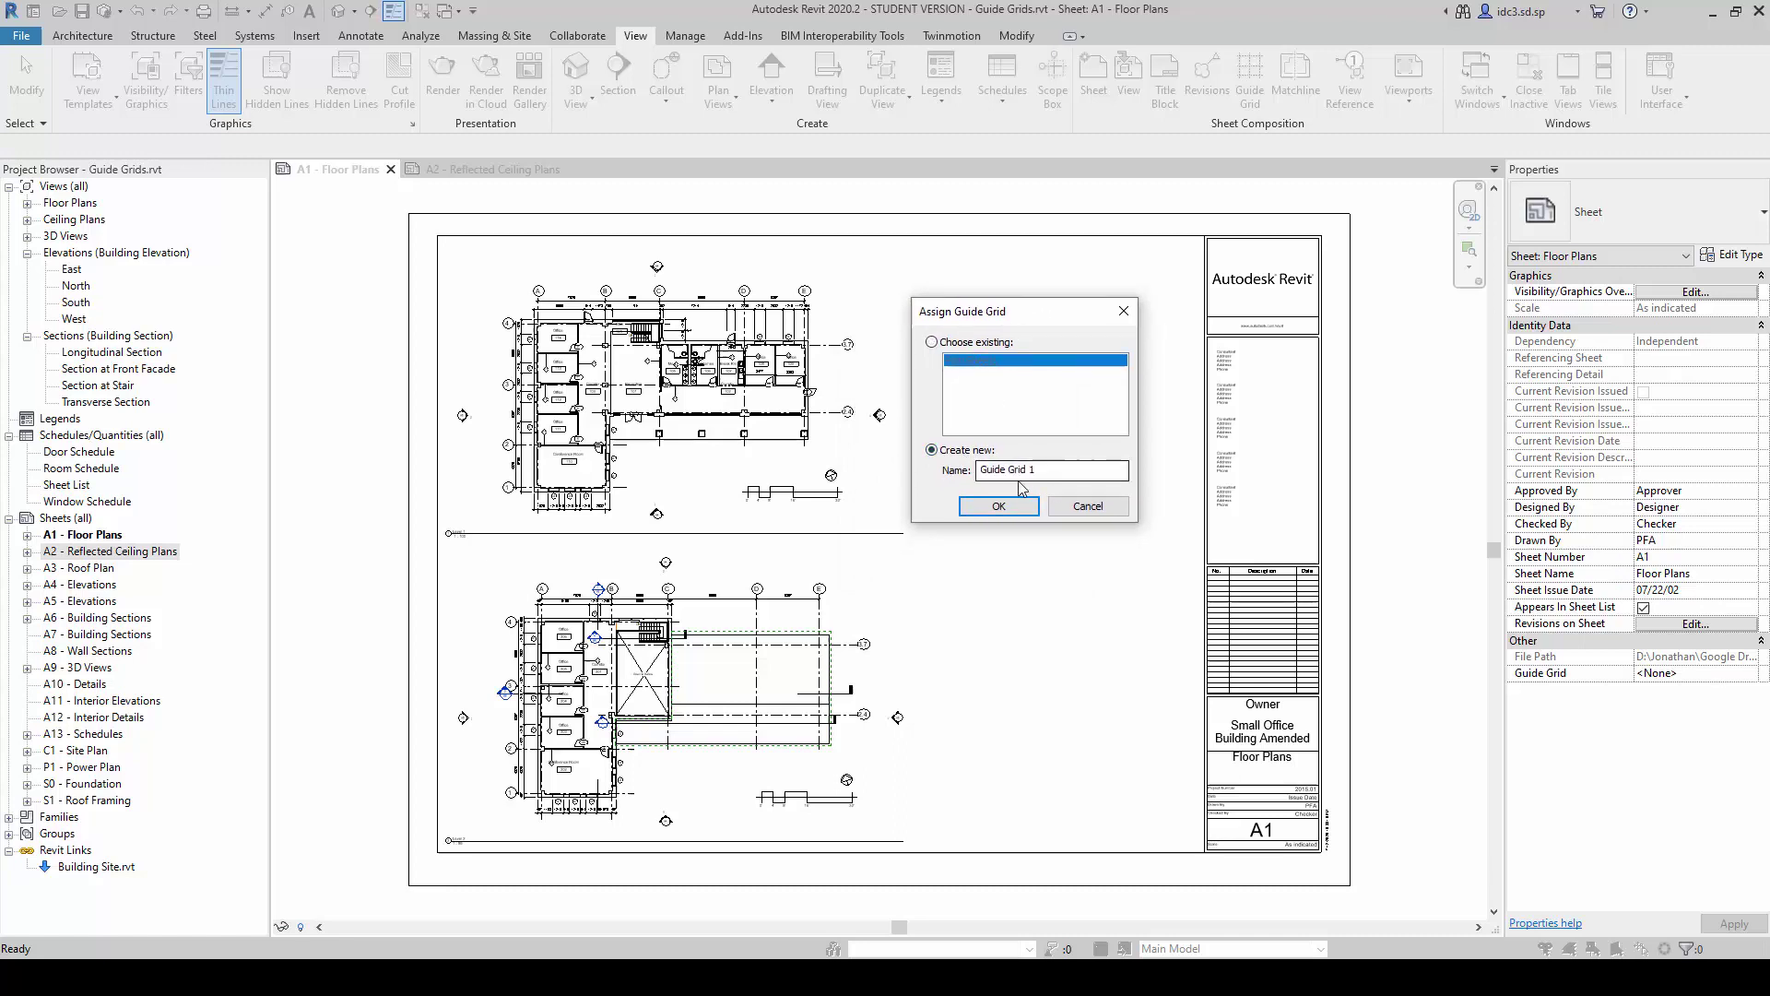
pyautogui.click(1045, 468)
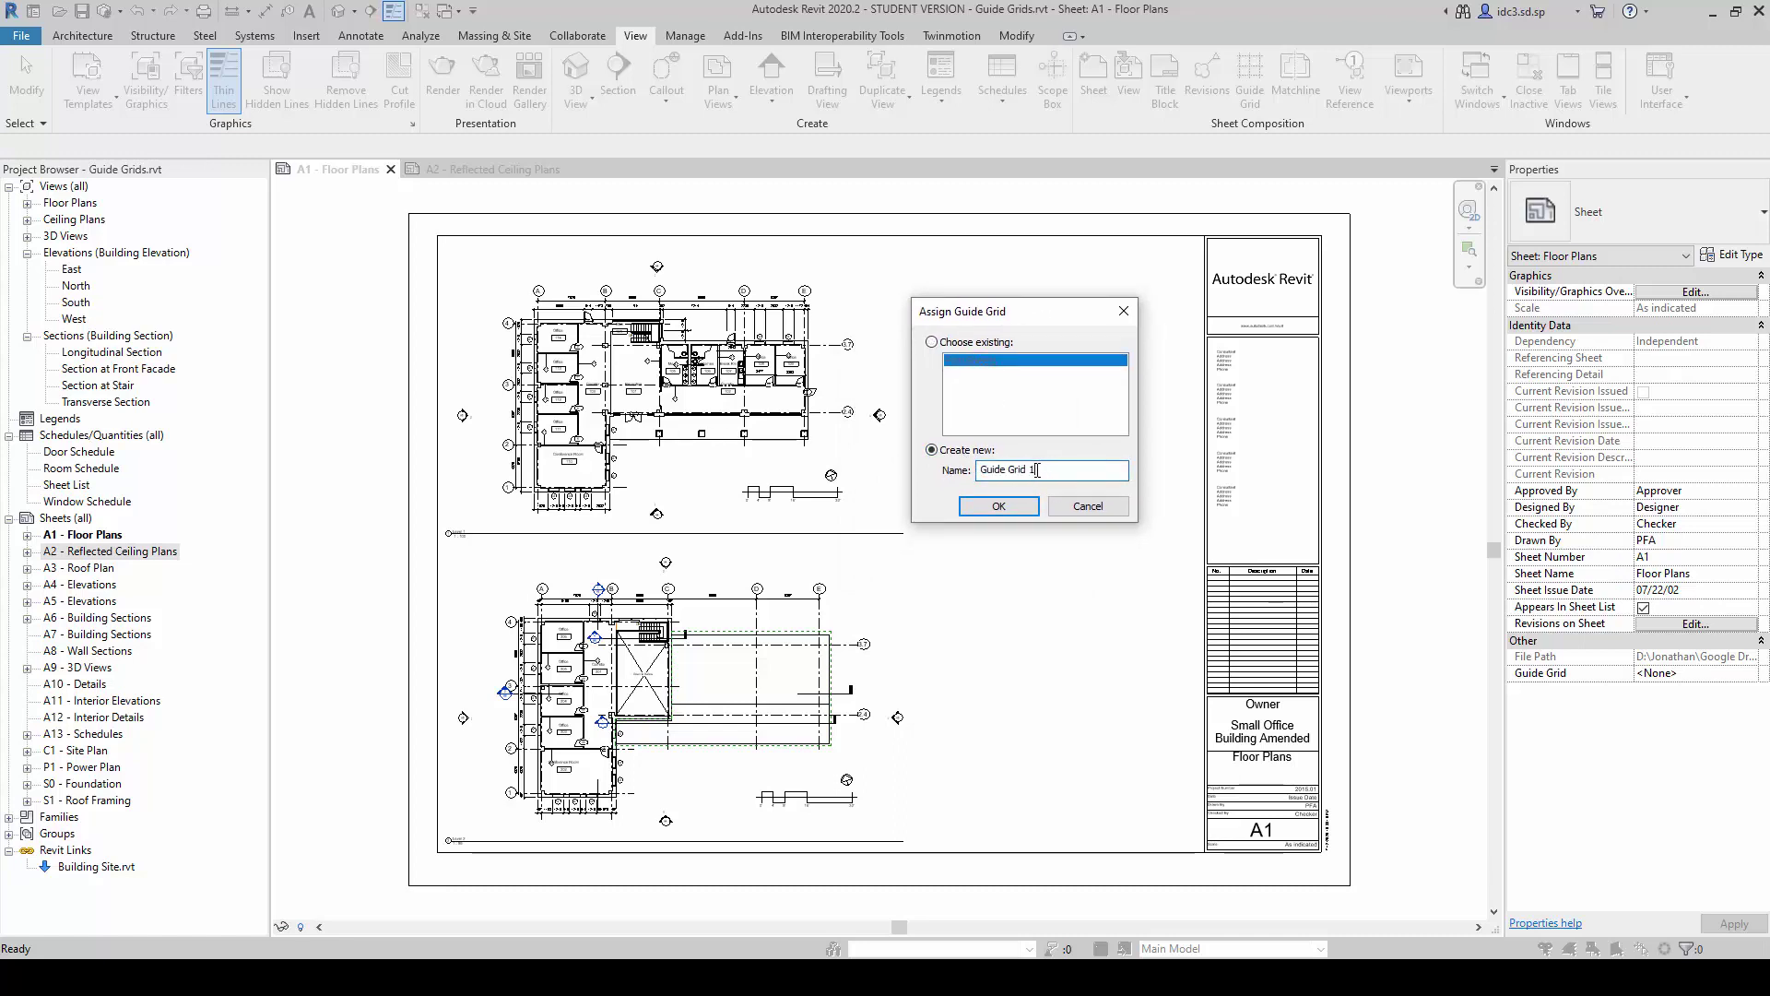
pyautogui.moveTo(1034, 470); pyautogui.dragTo(960, 476)
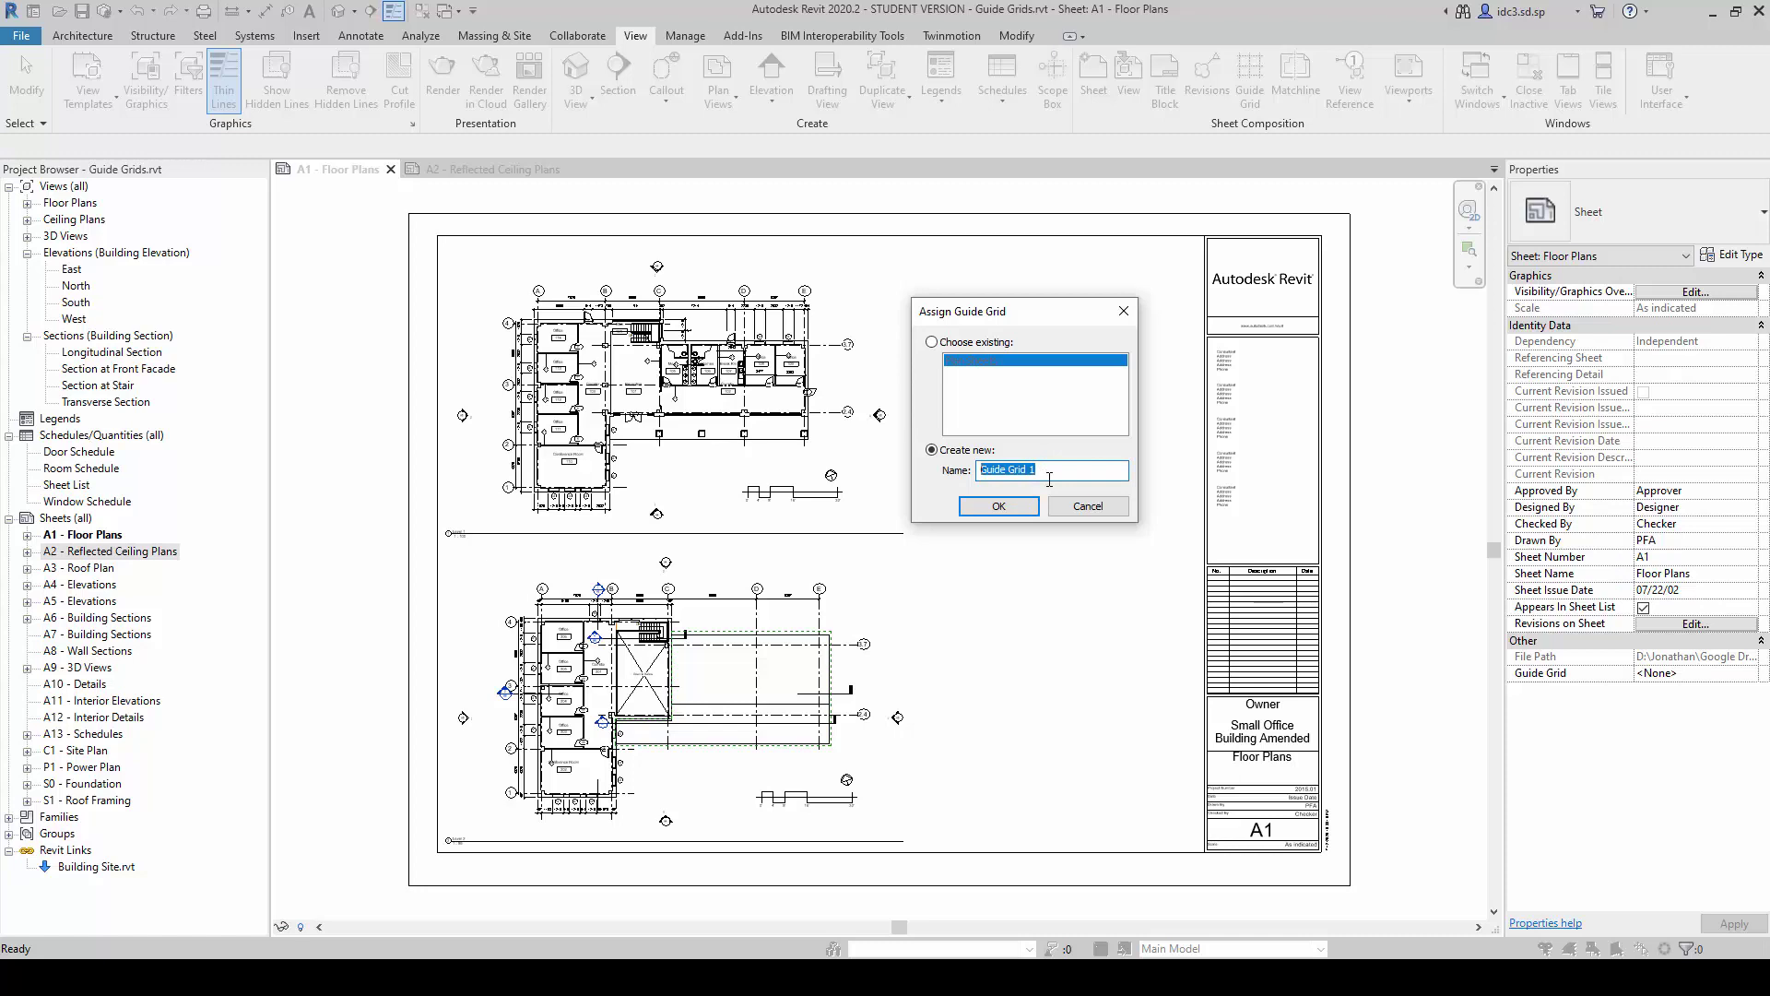
pyautogui.write('for P')
pyautogui.write('lans Aligning')
pyautogui.click(999, 506)
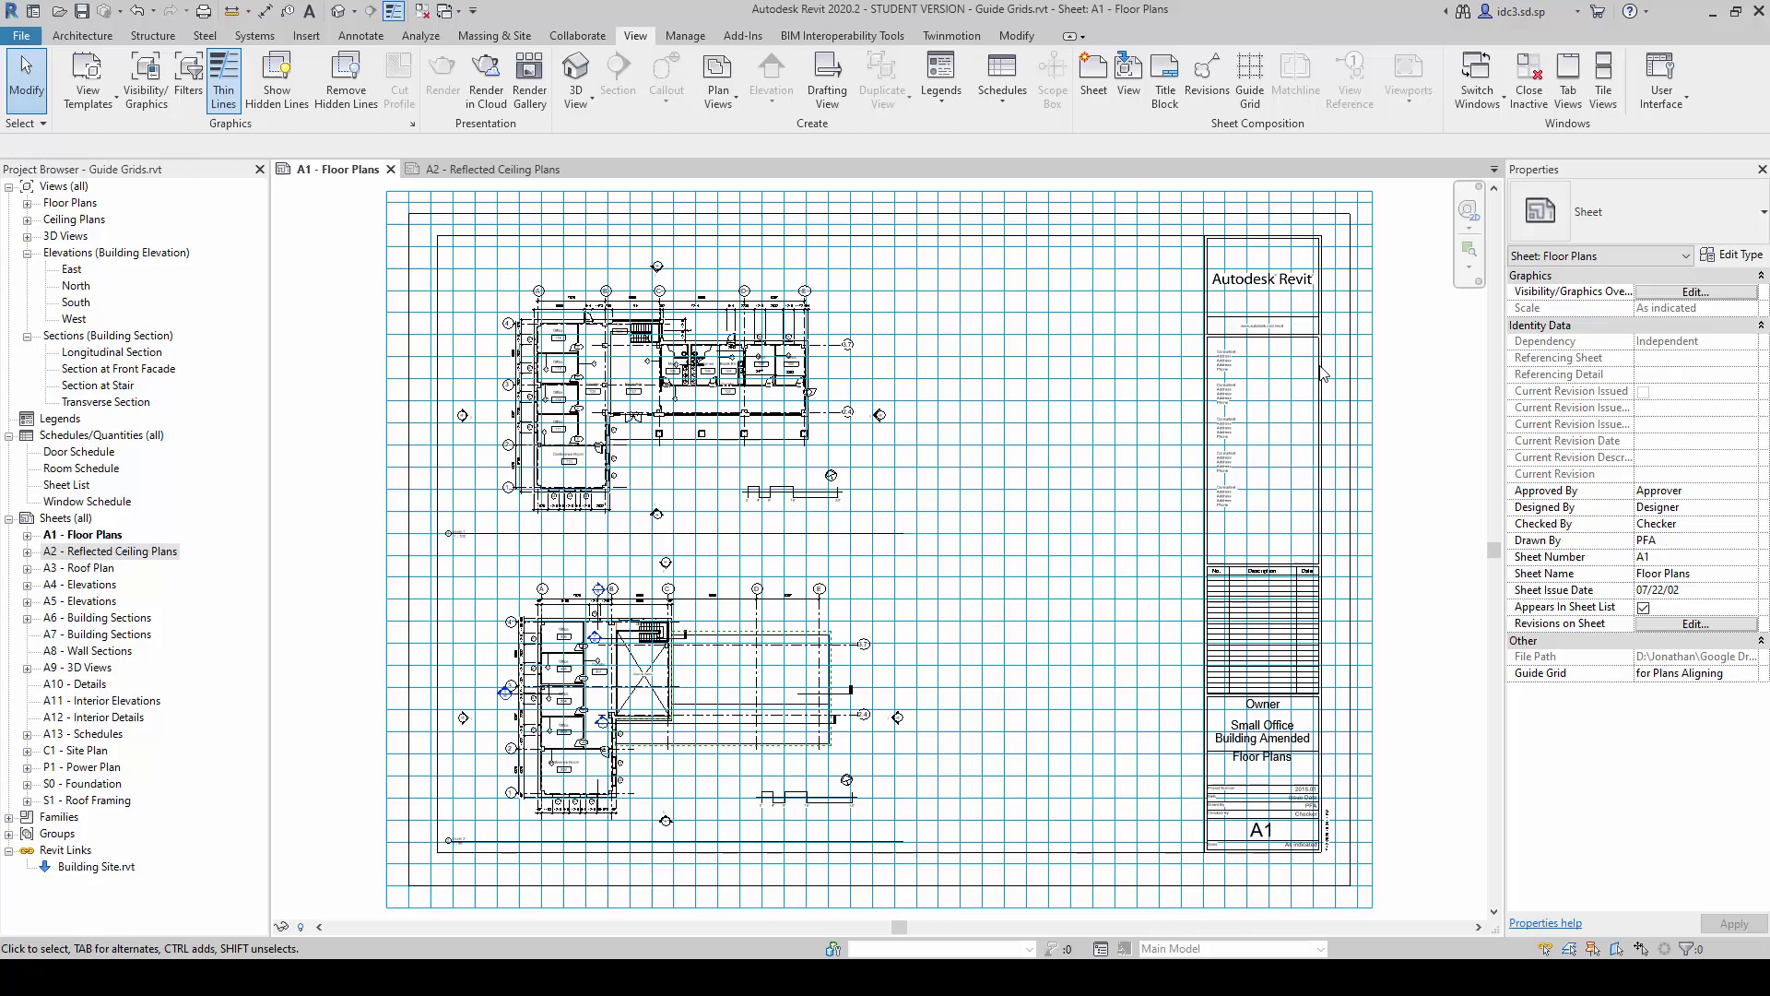
# Select sheet A1's guide grid and set its Guide Spacing to 100 mm.
pyautogui.click(1370, 367)
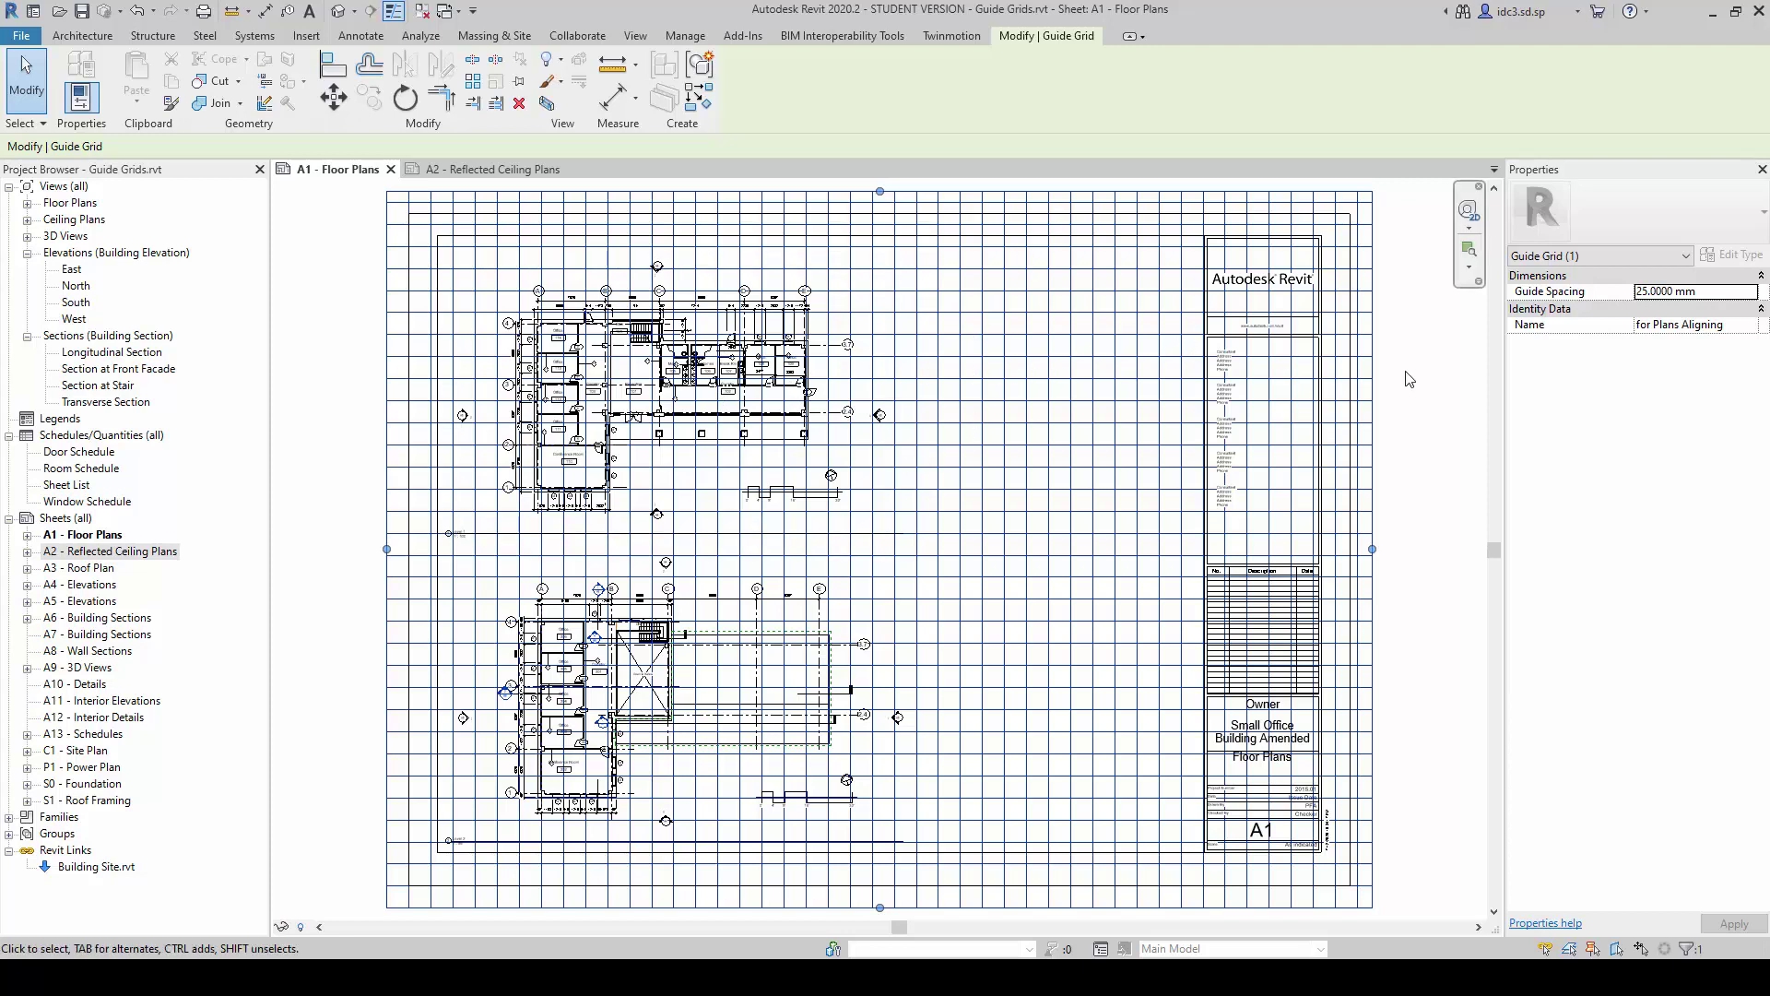
pyautogui.doubleClick(1665, 293)
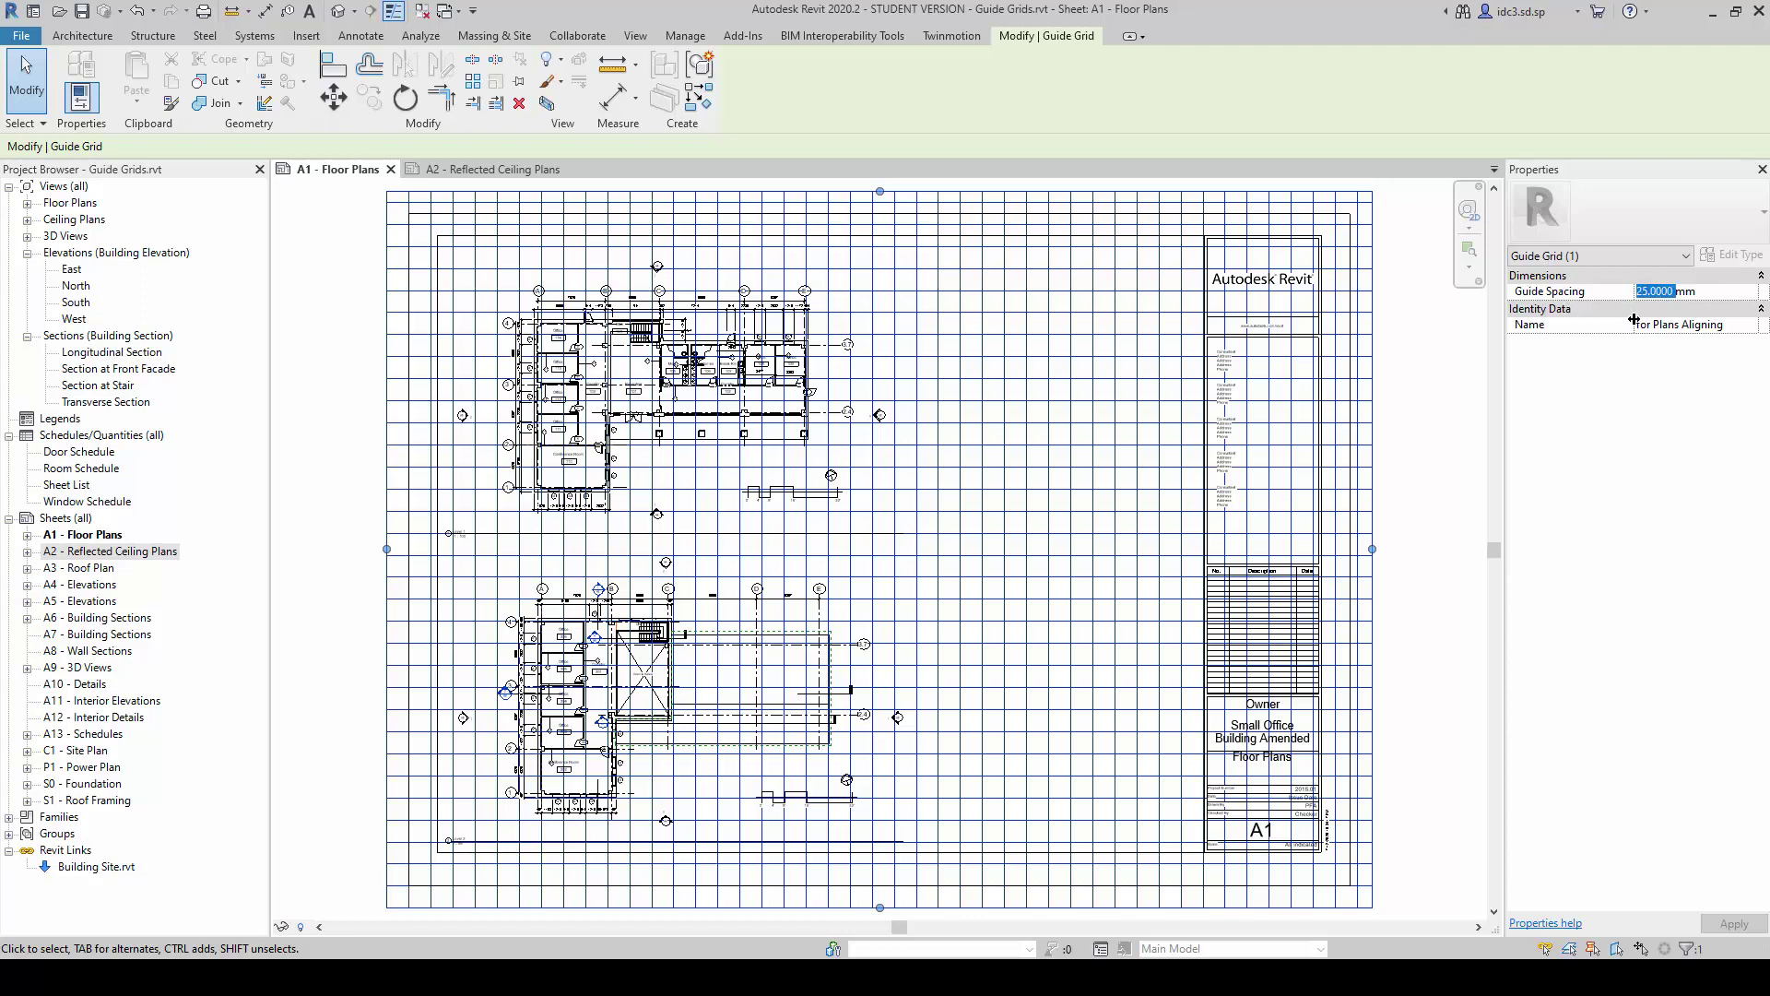
pyautogui.write('100mm')
pyautogui.press('Return')
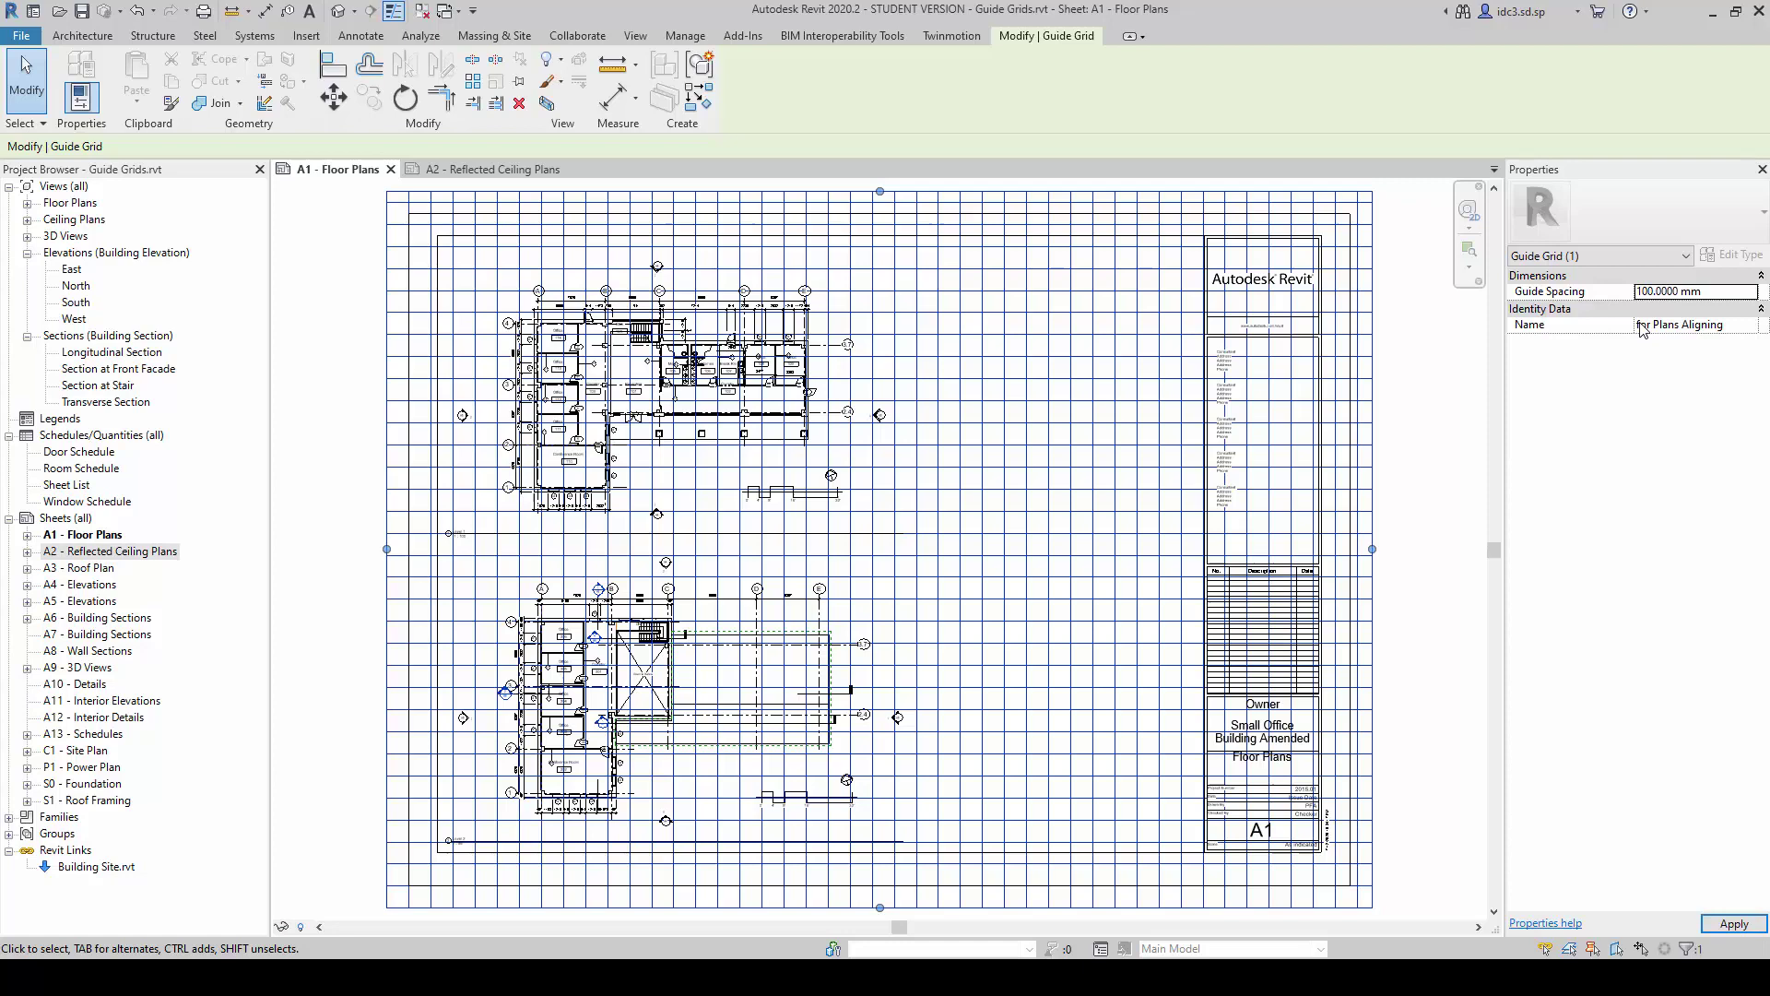
pyautogui.click(1326, 625)
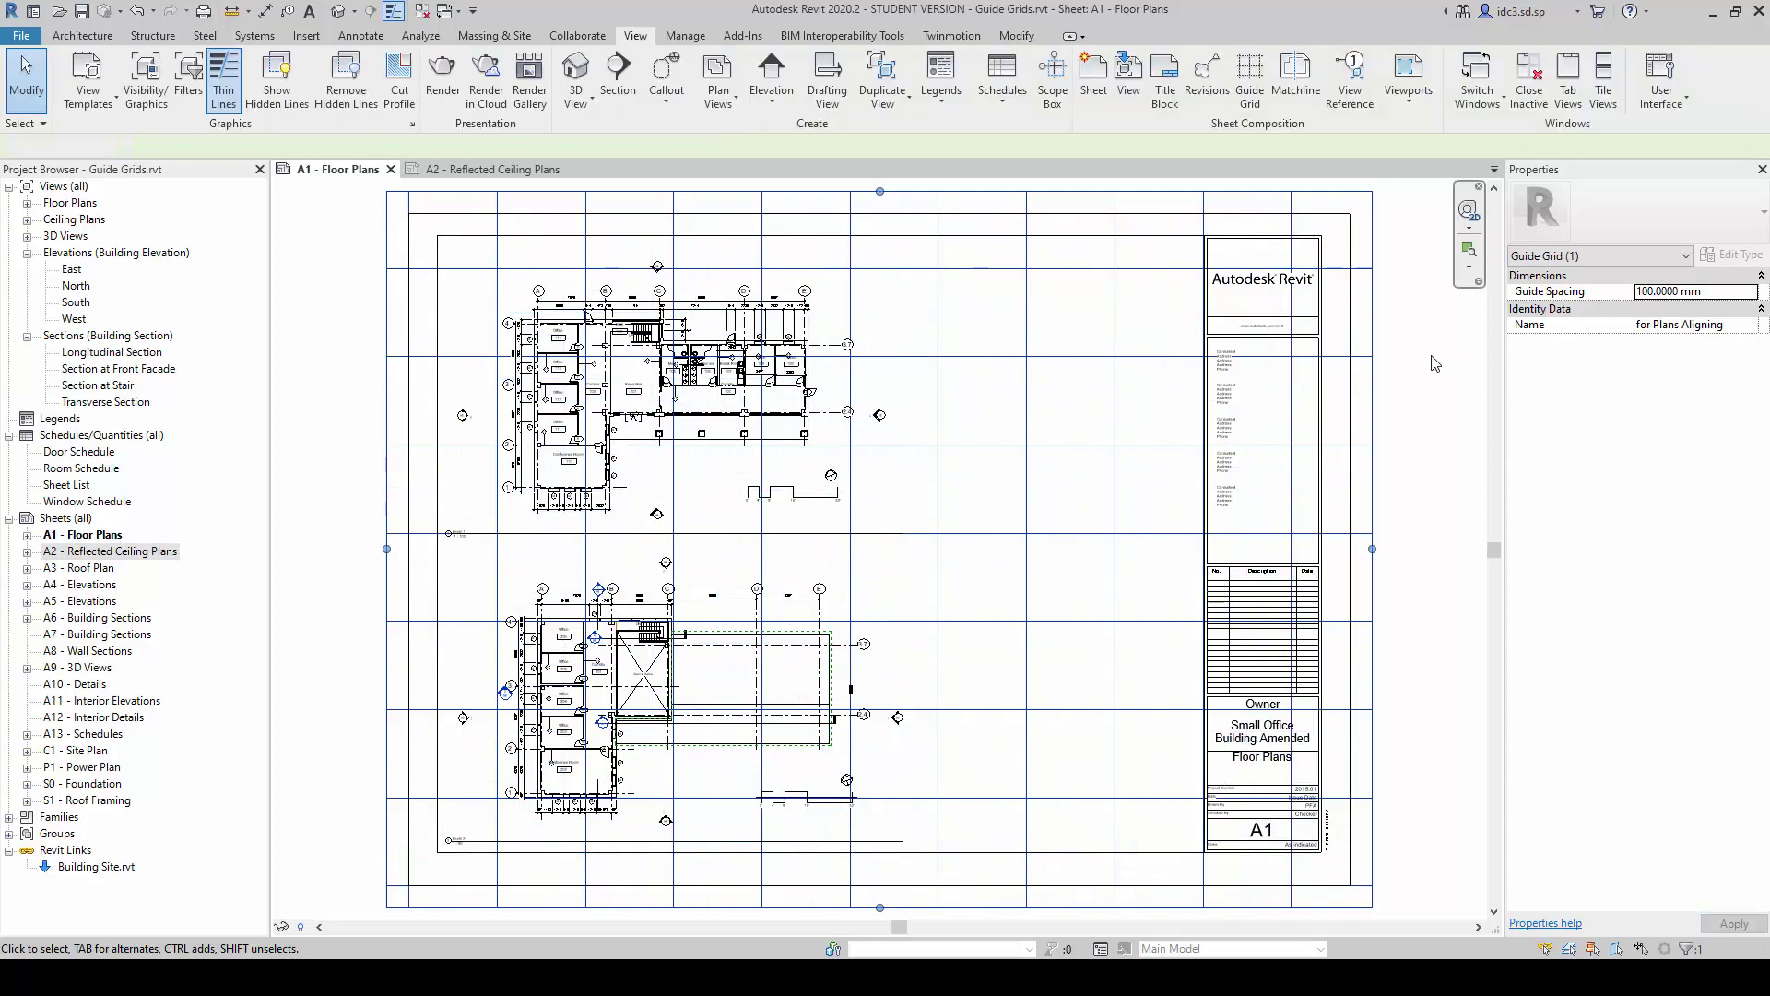
pyautogui.click(1328, 626)
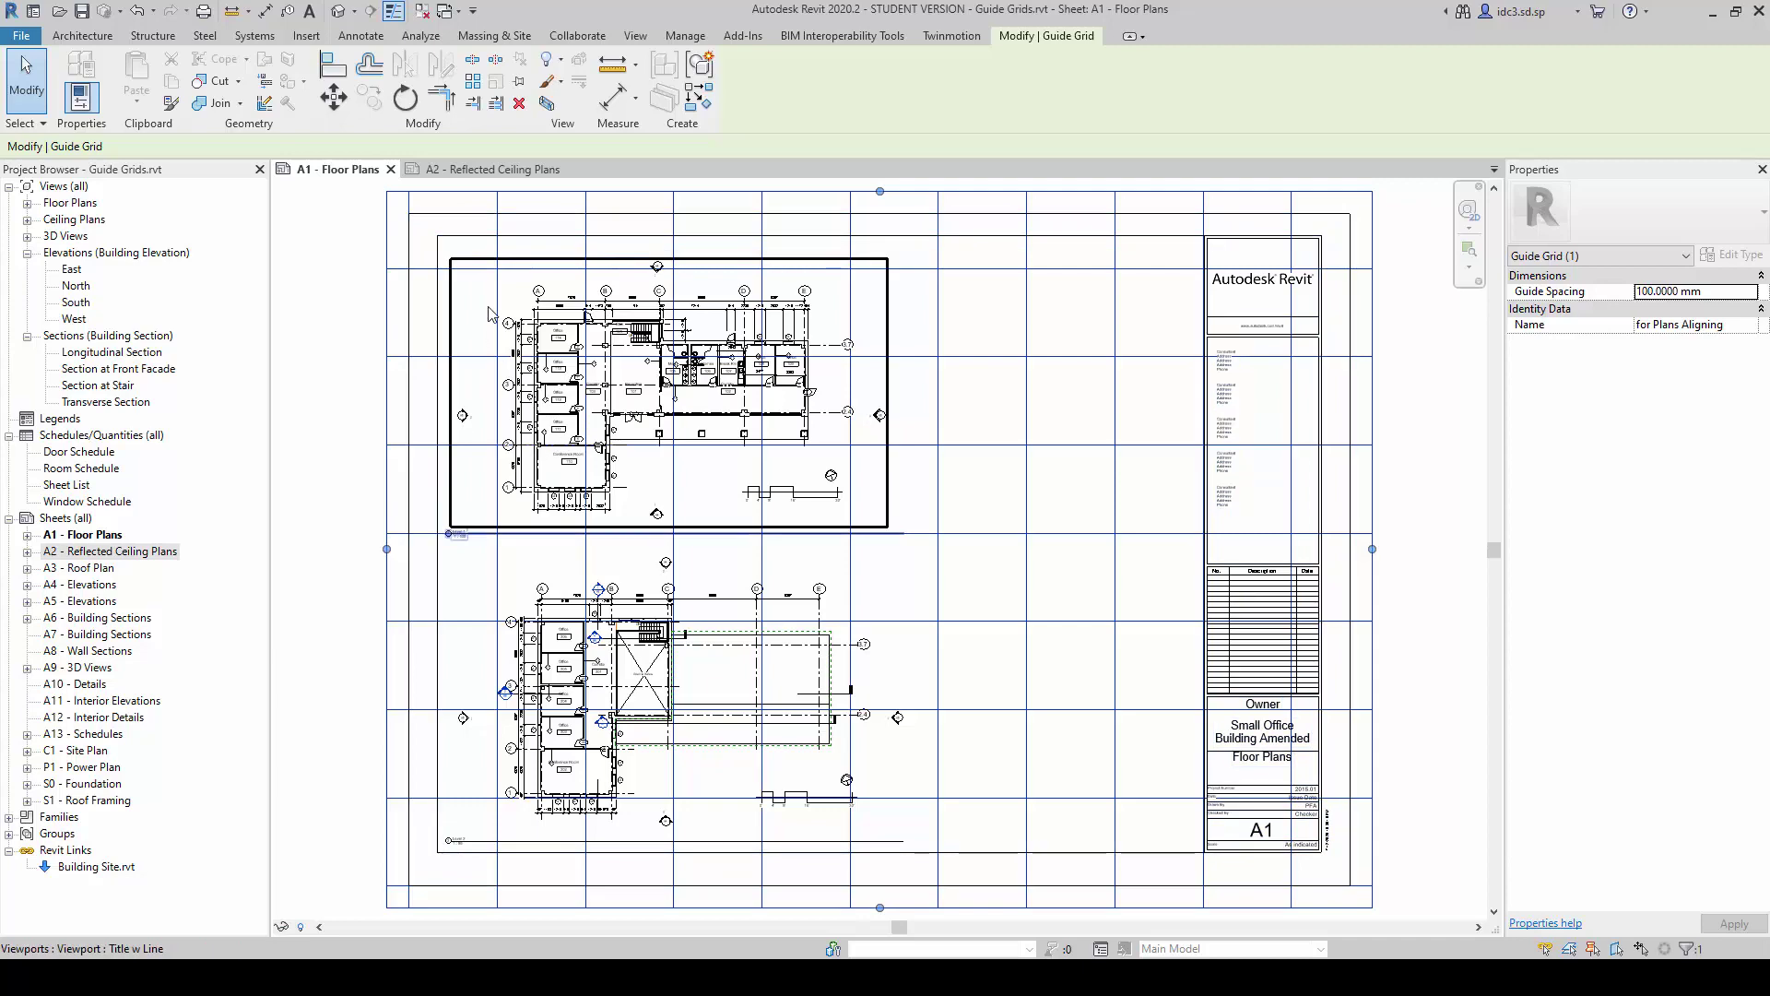
pyautogui.scroll(2, 489, 313)
pyautogui.scroll(2, 526, 311)
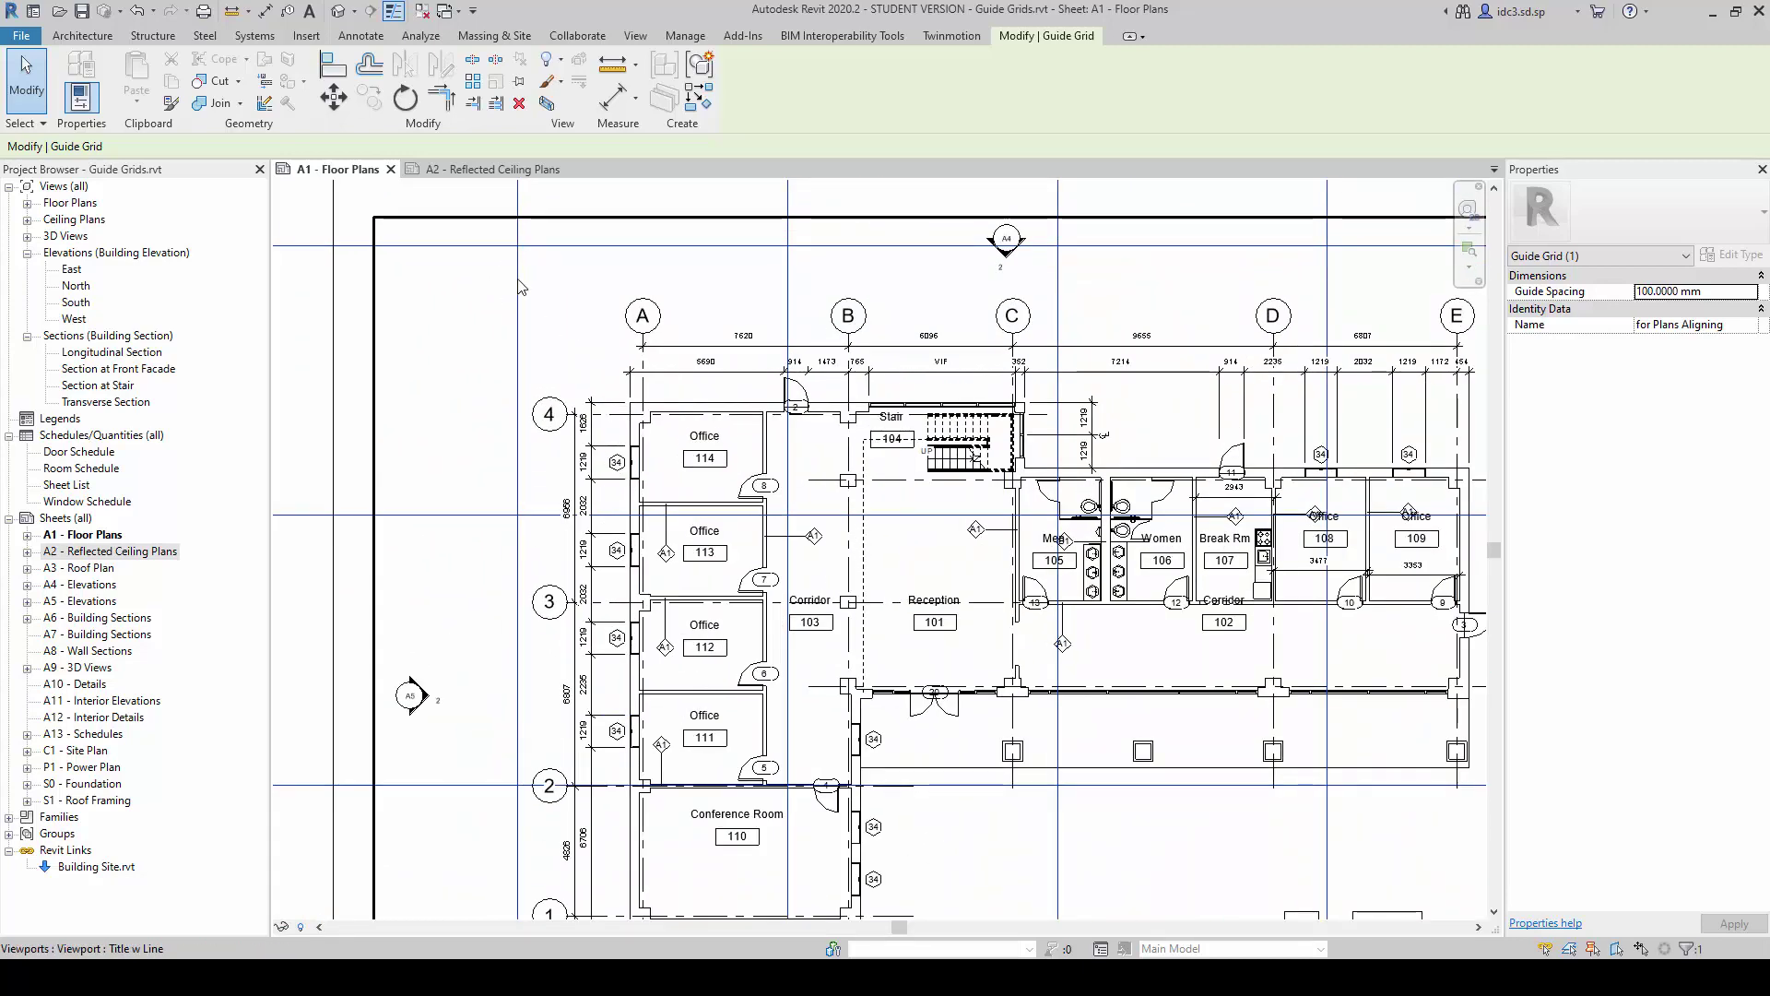
pyautogui.scroll(-2, 692, 548)
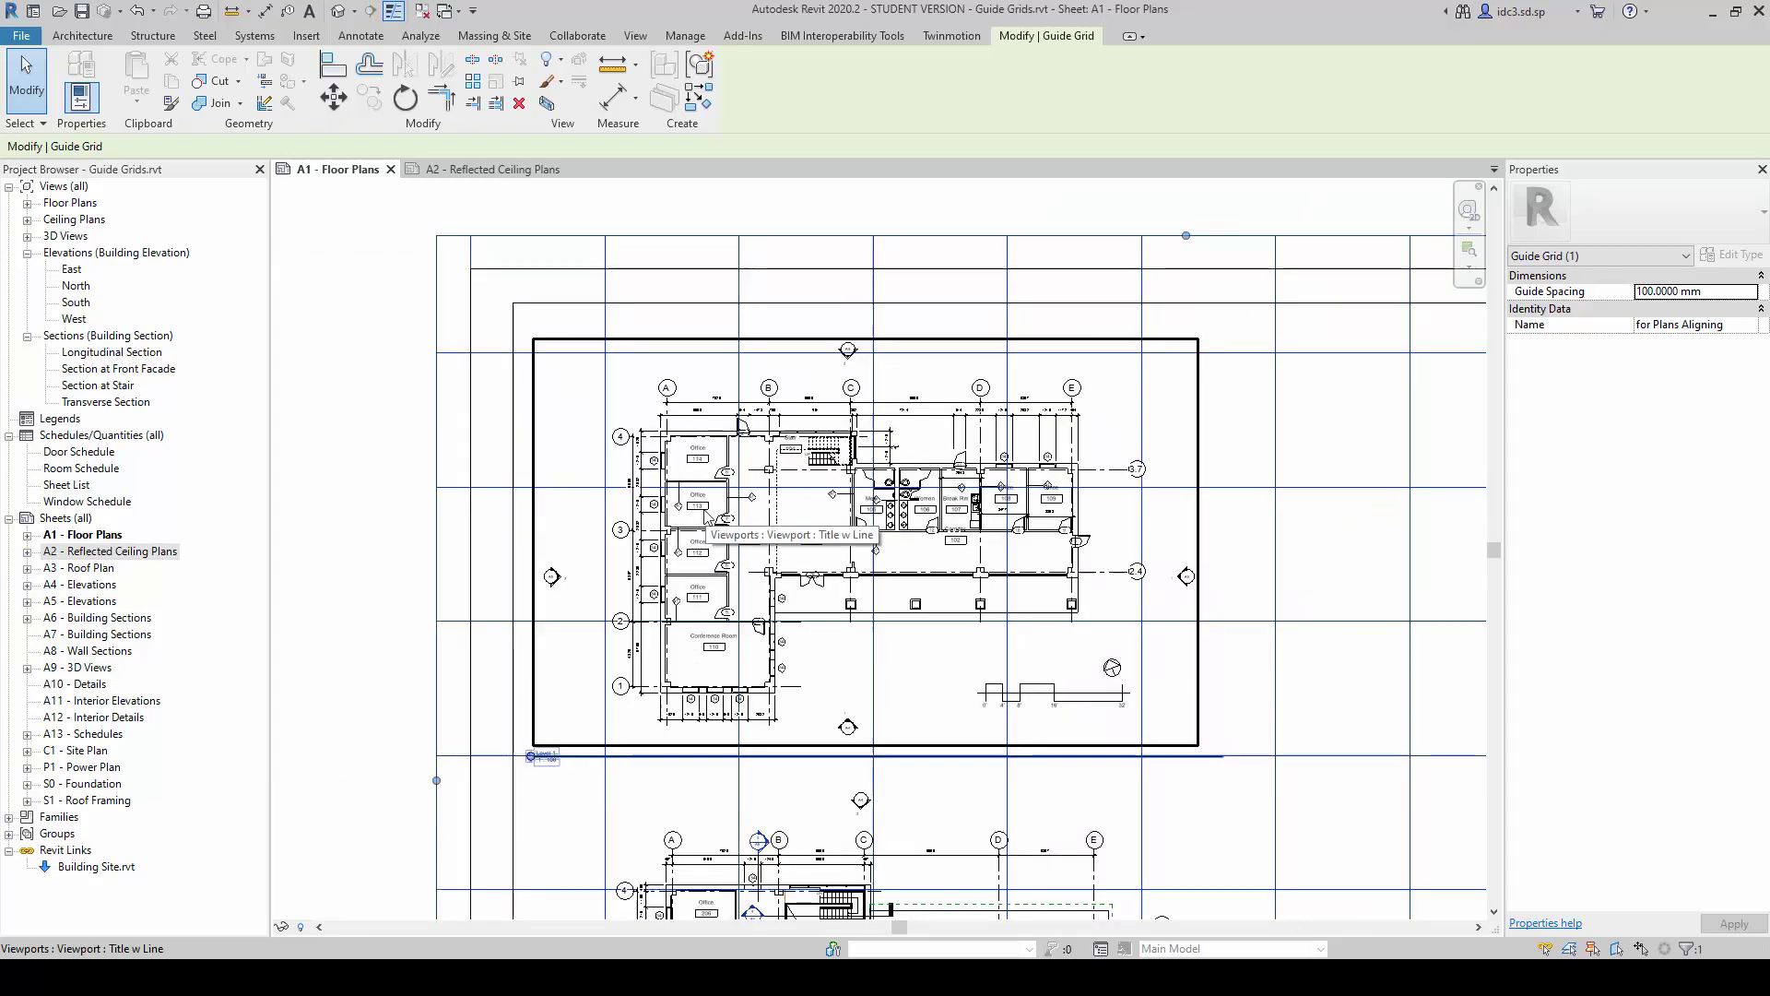
pyautogui.scroll(2, 659, 501)
pyautogui.scroll(2, 660, 501)
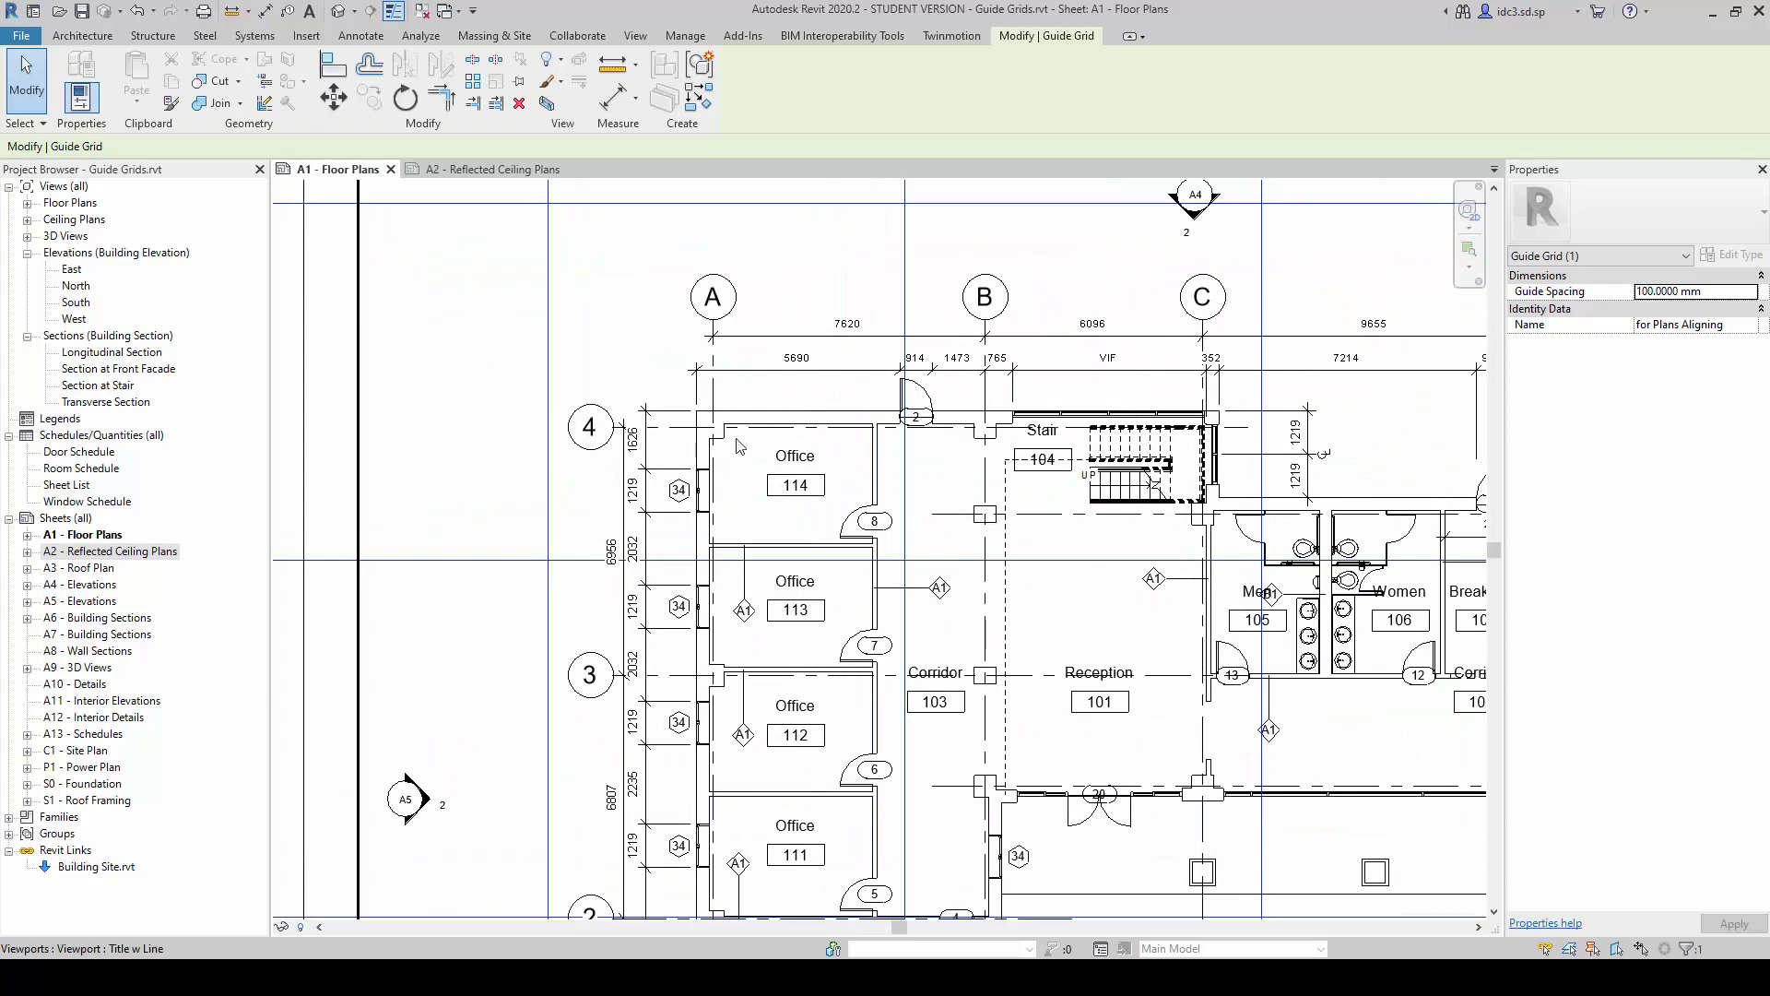
pyautogui.scroll(1, 782, 609)
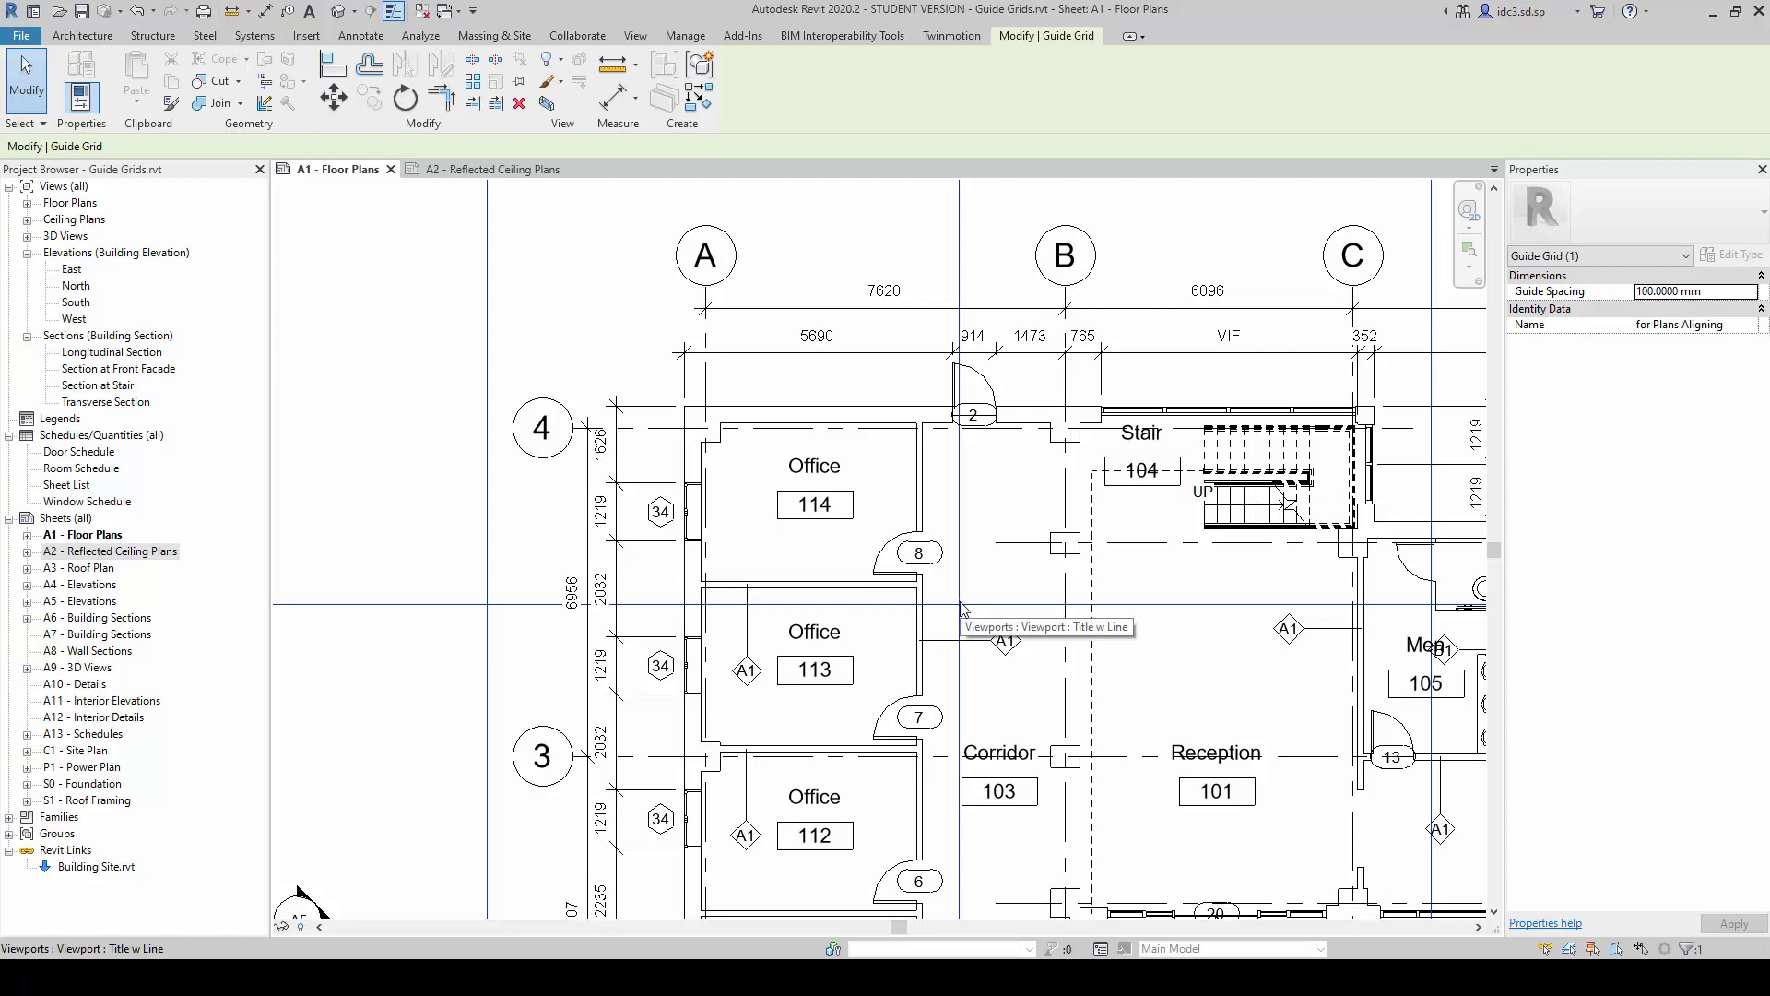
# Move the Level 1 viewport so its grid 4 wall corner snaps to a guide grid intersection.
pyautogui.click(336, 100)
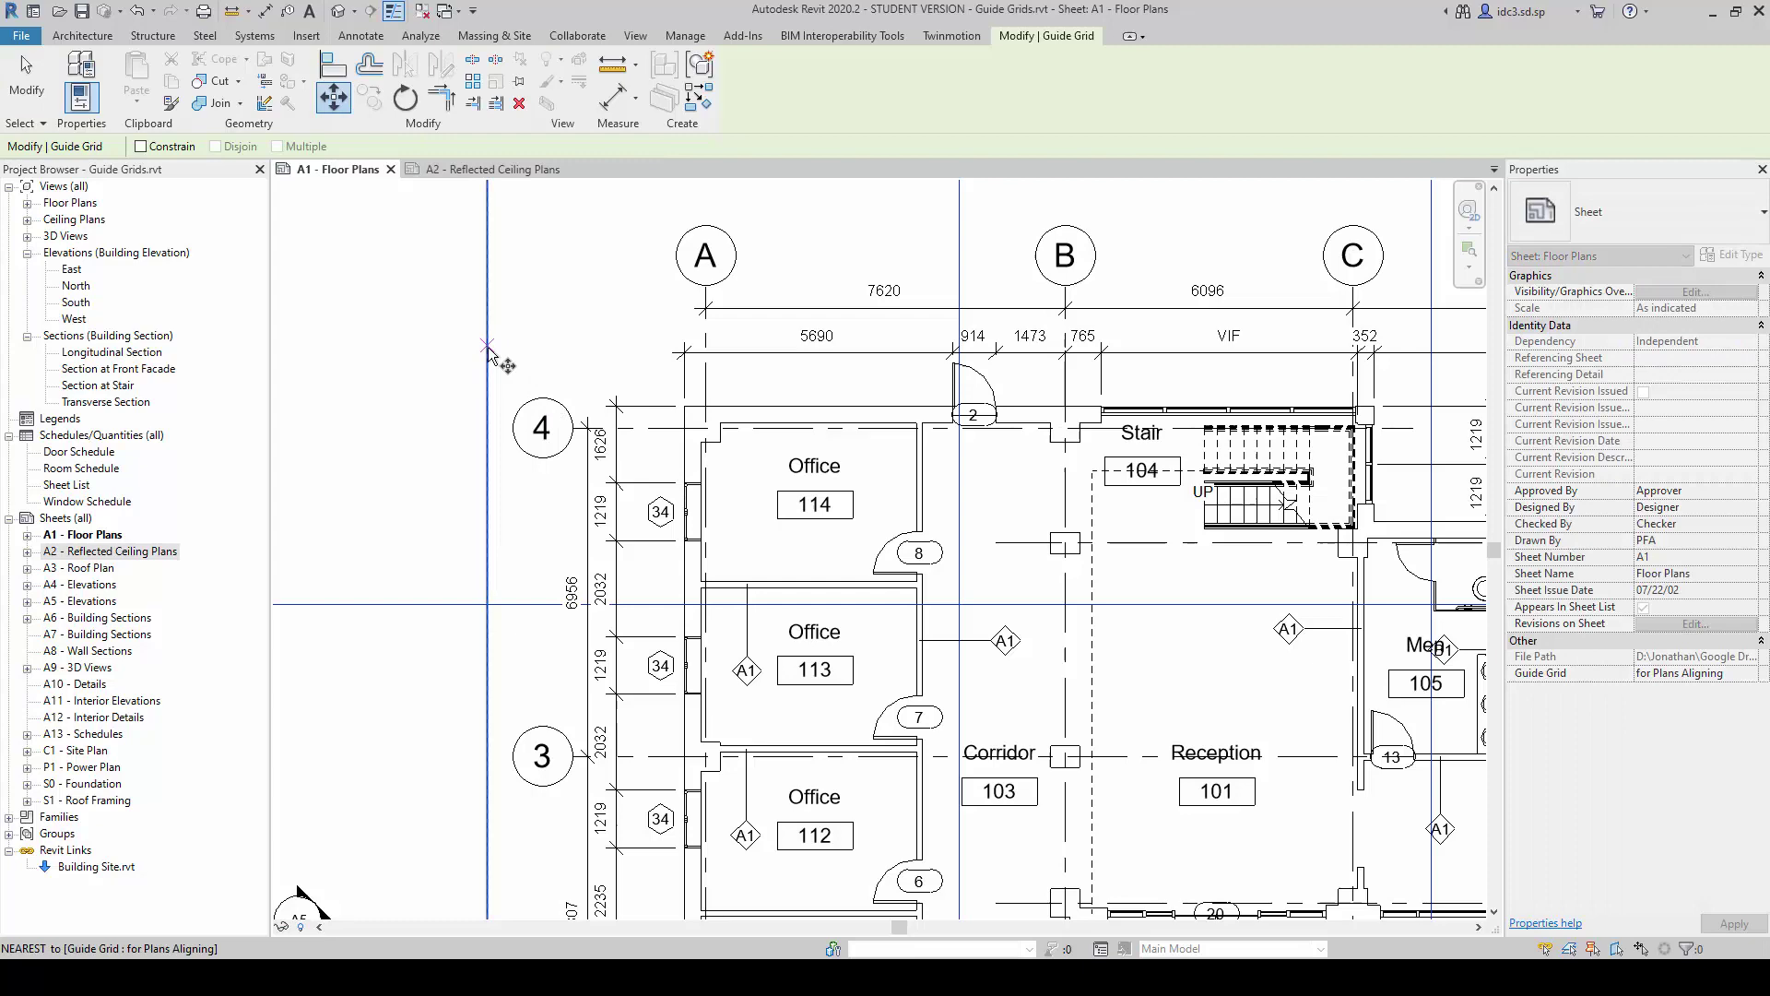
pyautogui.scroll(-2, 499, 367)
pyautogui.scroll(-2, 627, 436)
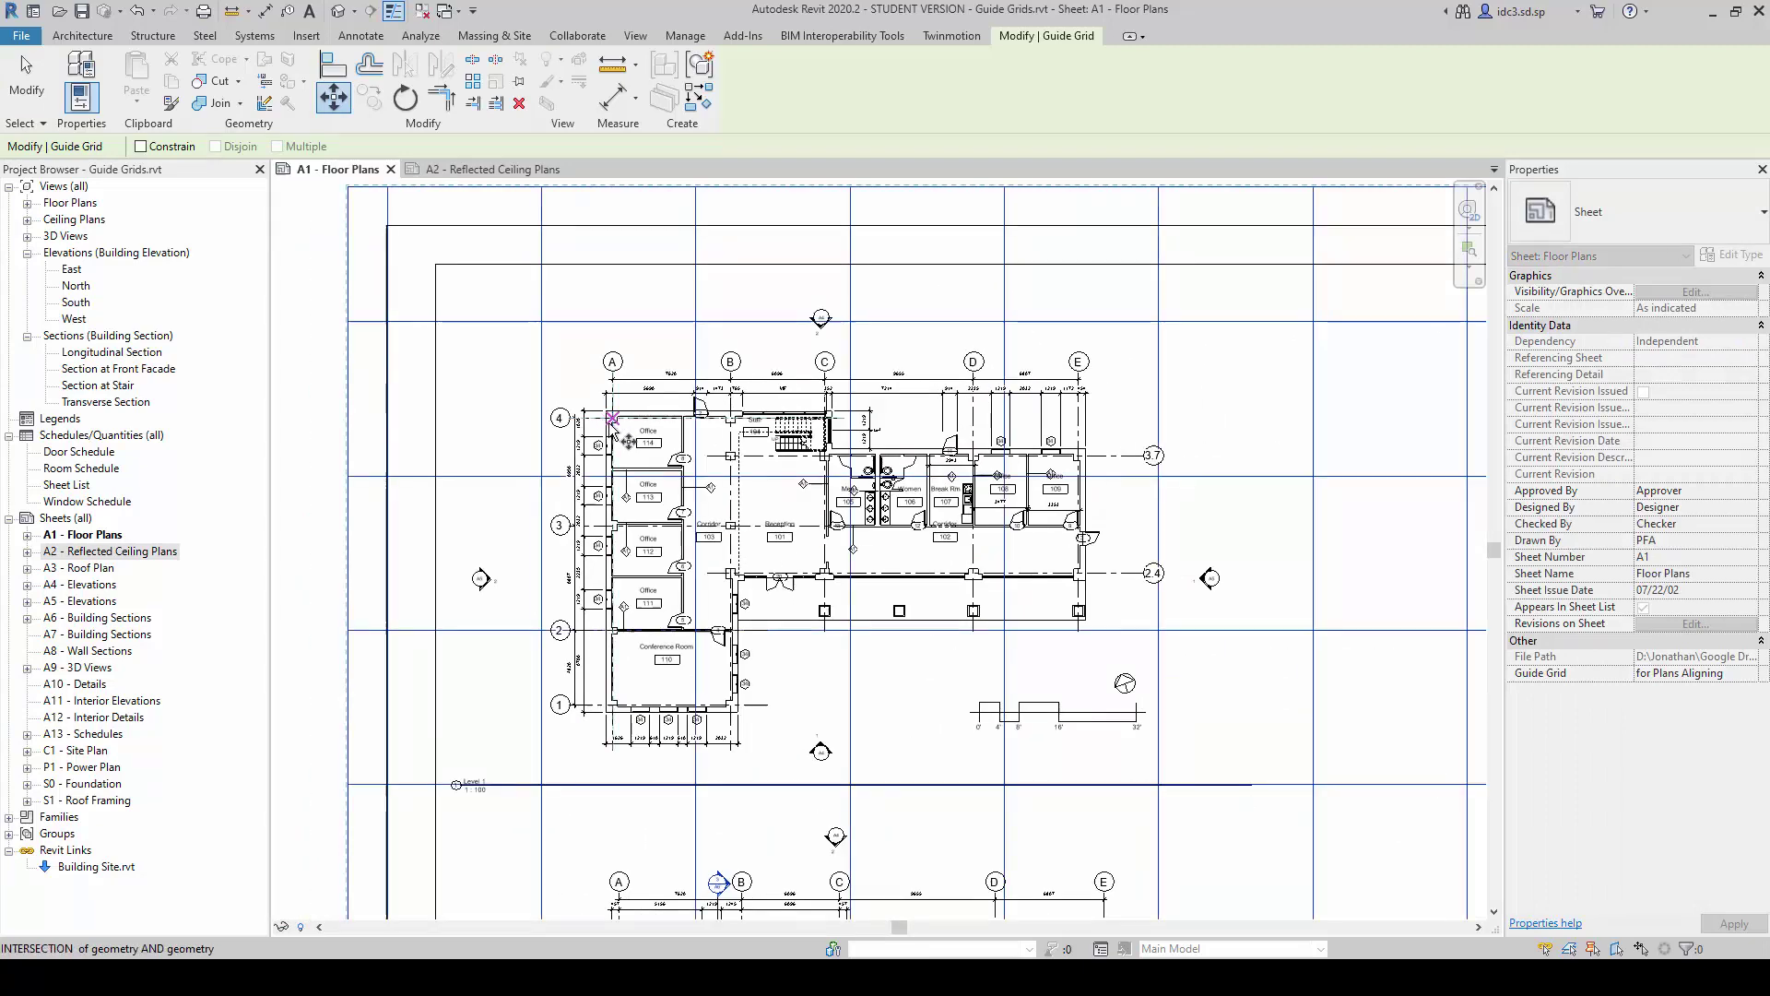
pyautogui.click(627, 436)
pyautogui.click(470, 789)
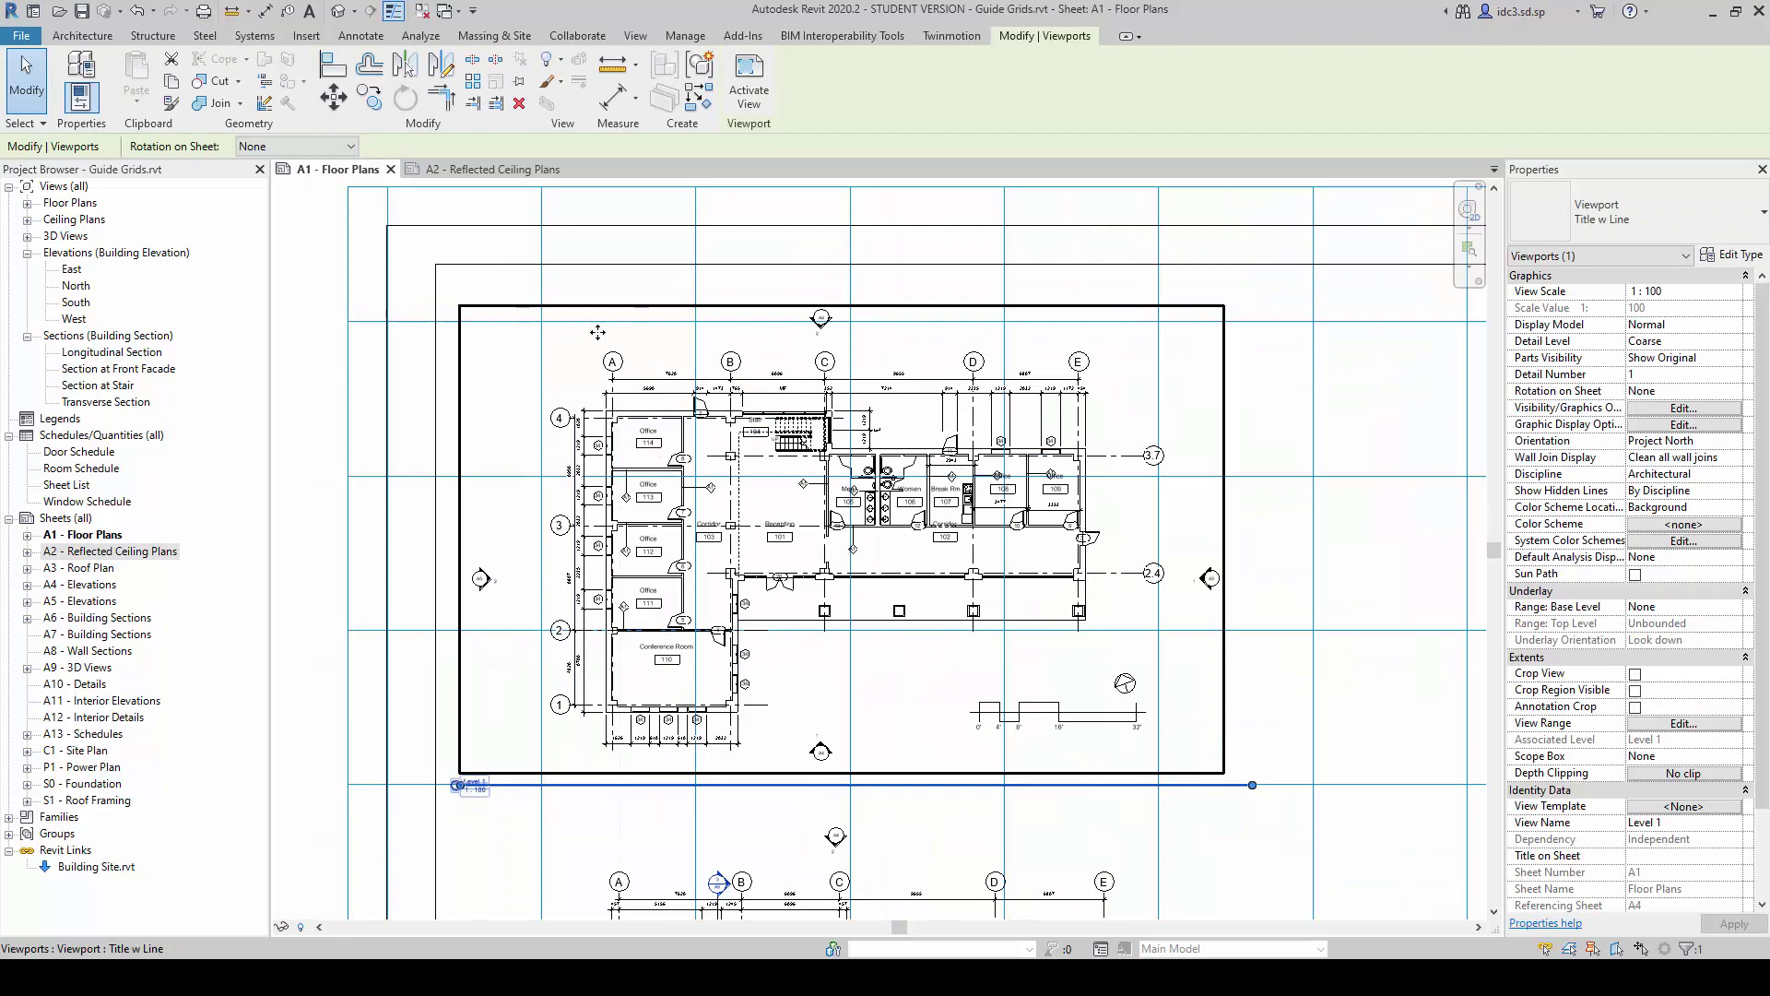
pyautogui.click(335, 96)
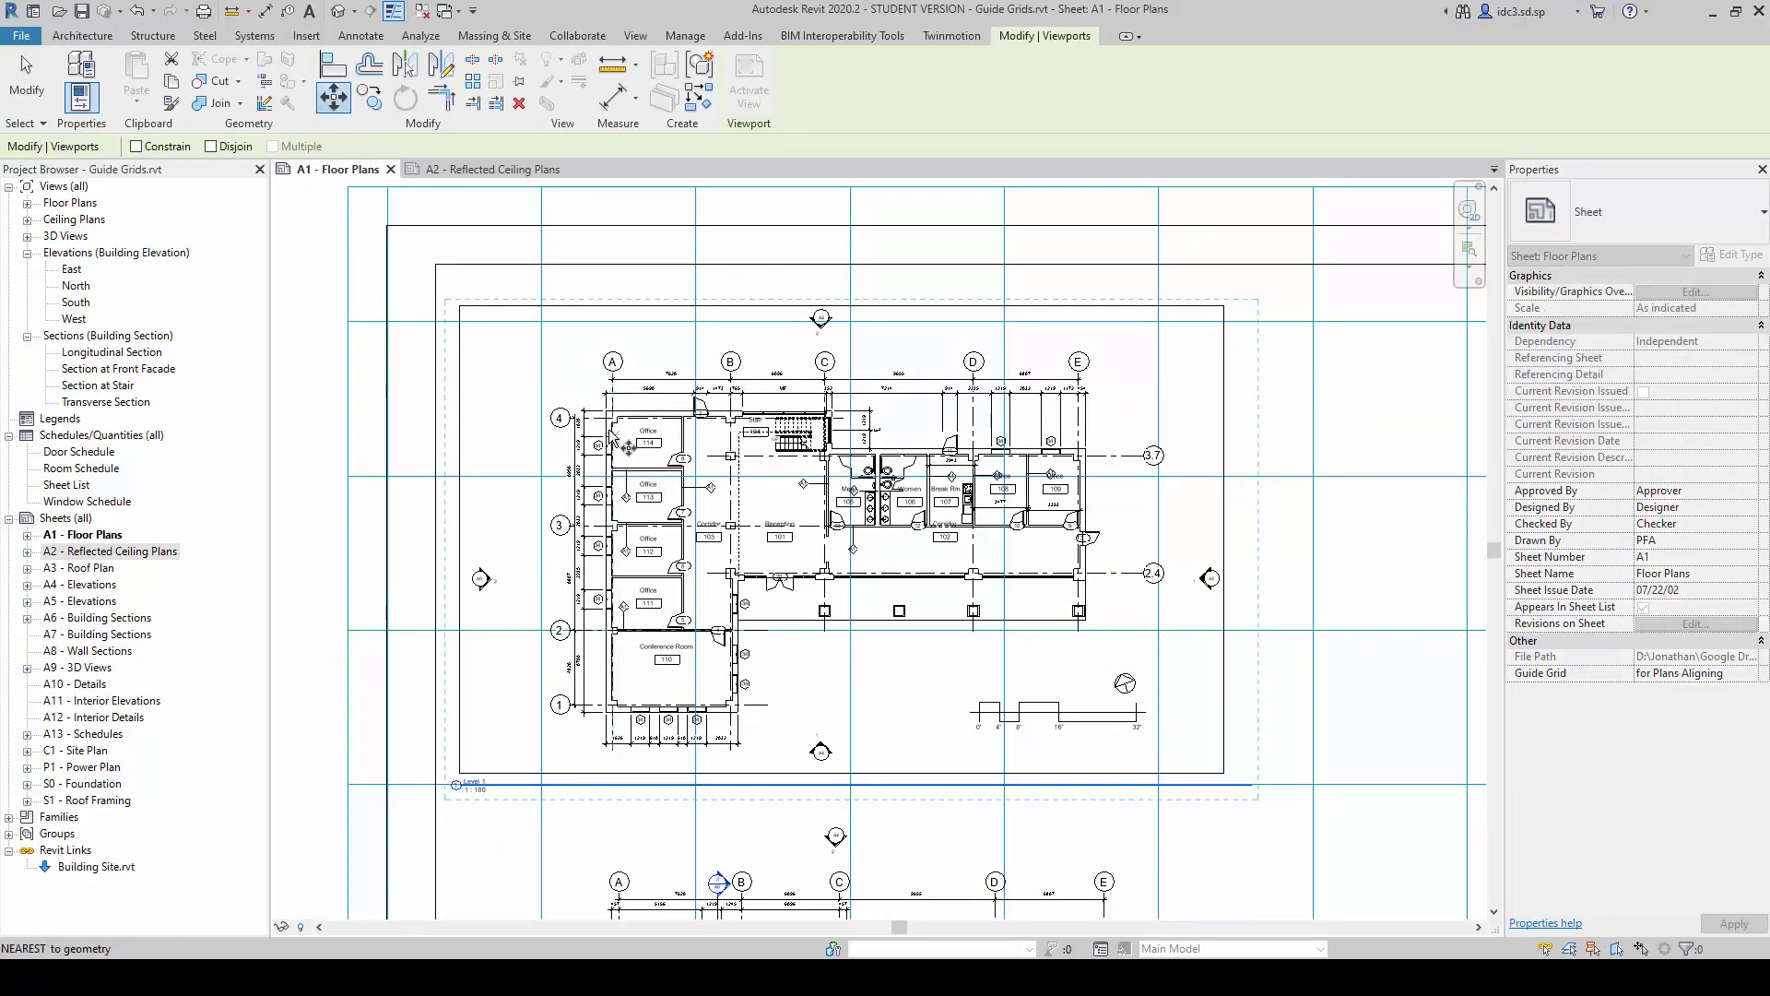
pyautogui.scroll(3, 629, 443)
pyautogui.scroll(2, 630, 444)
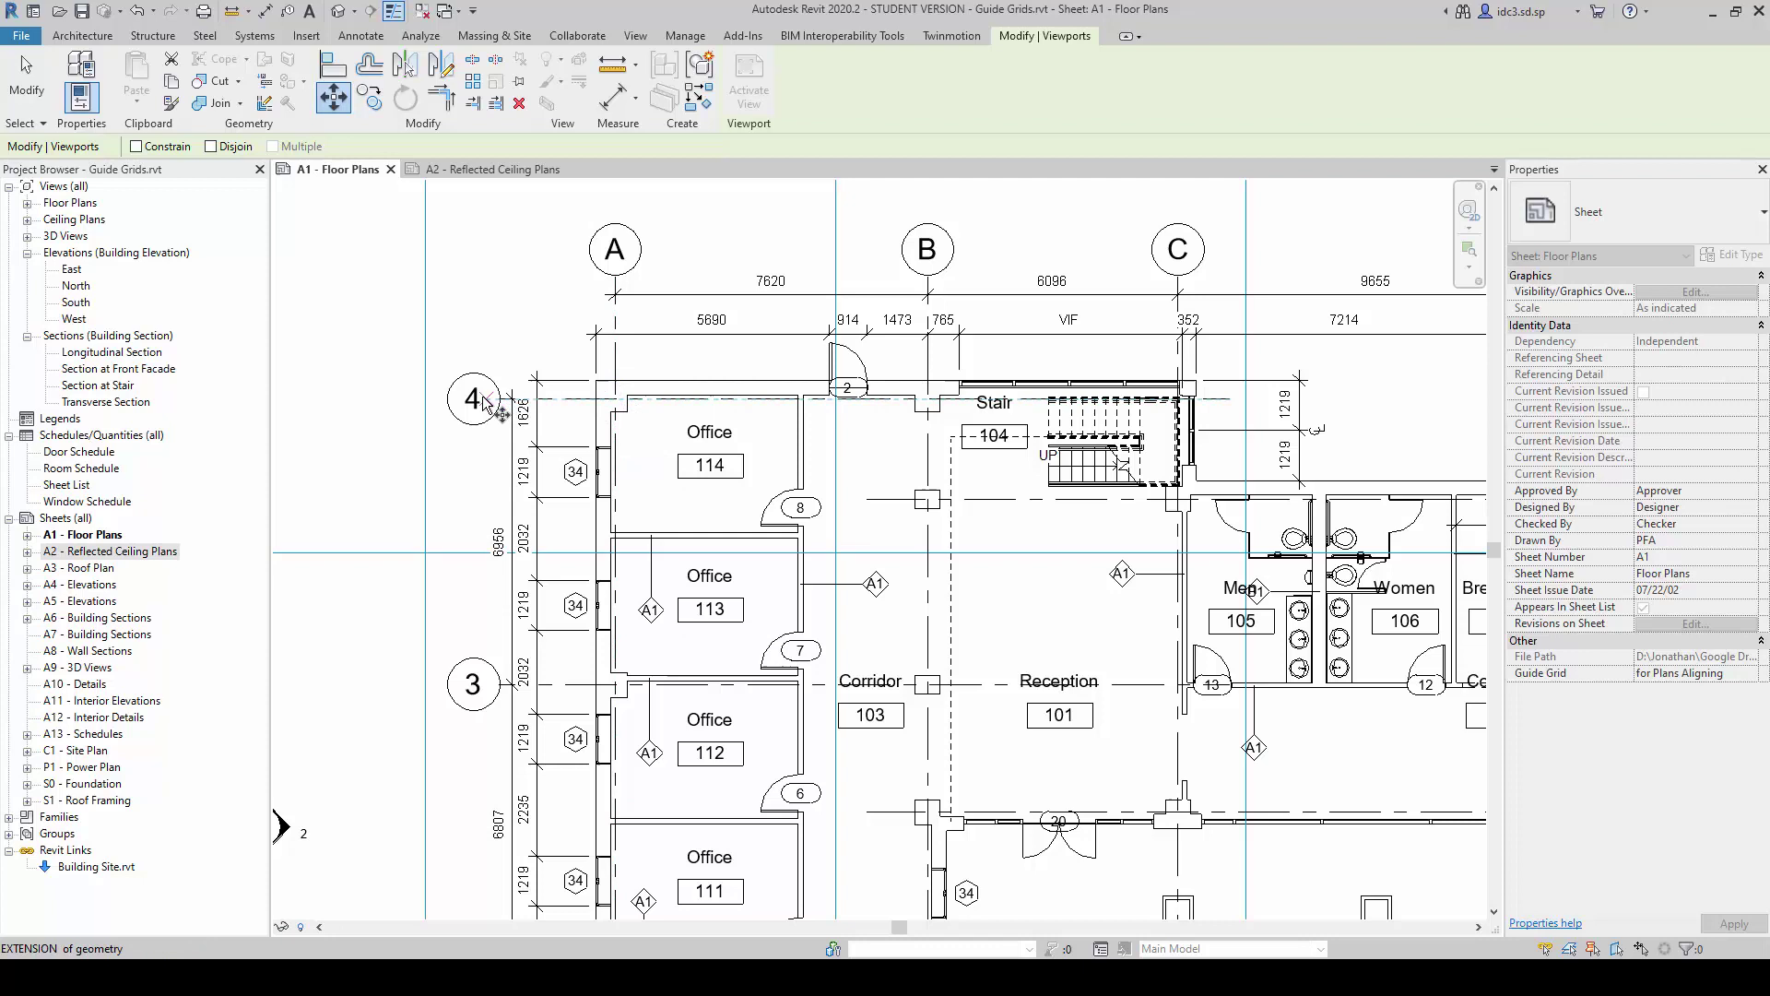
pyautogui.click(618, 402)
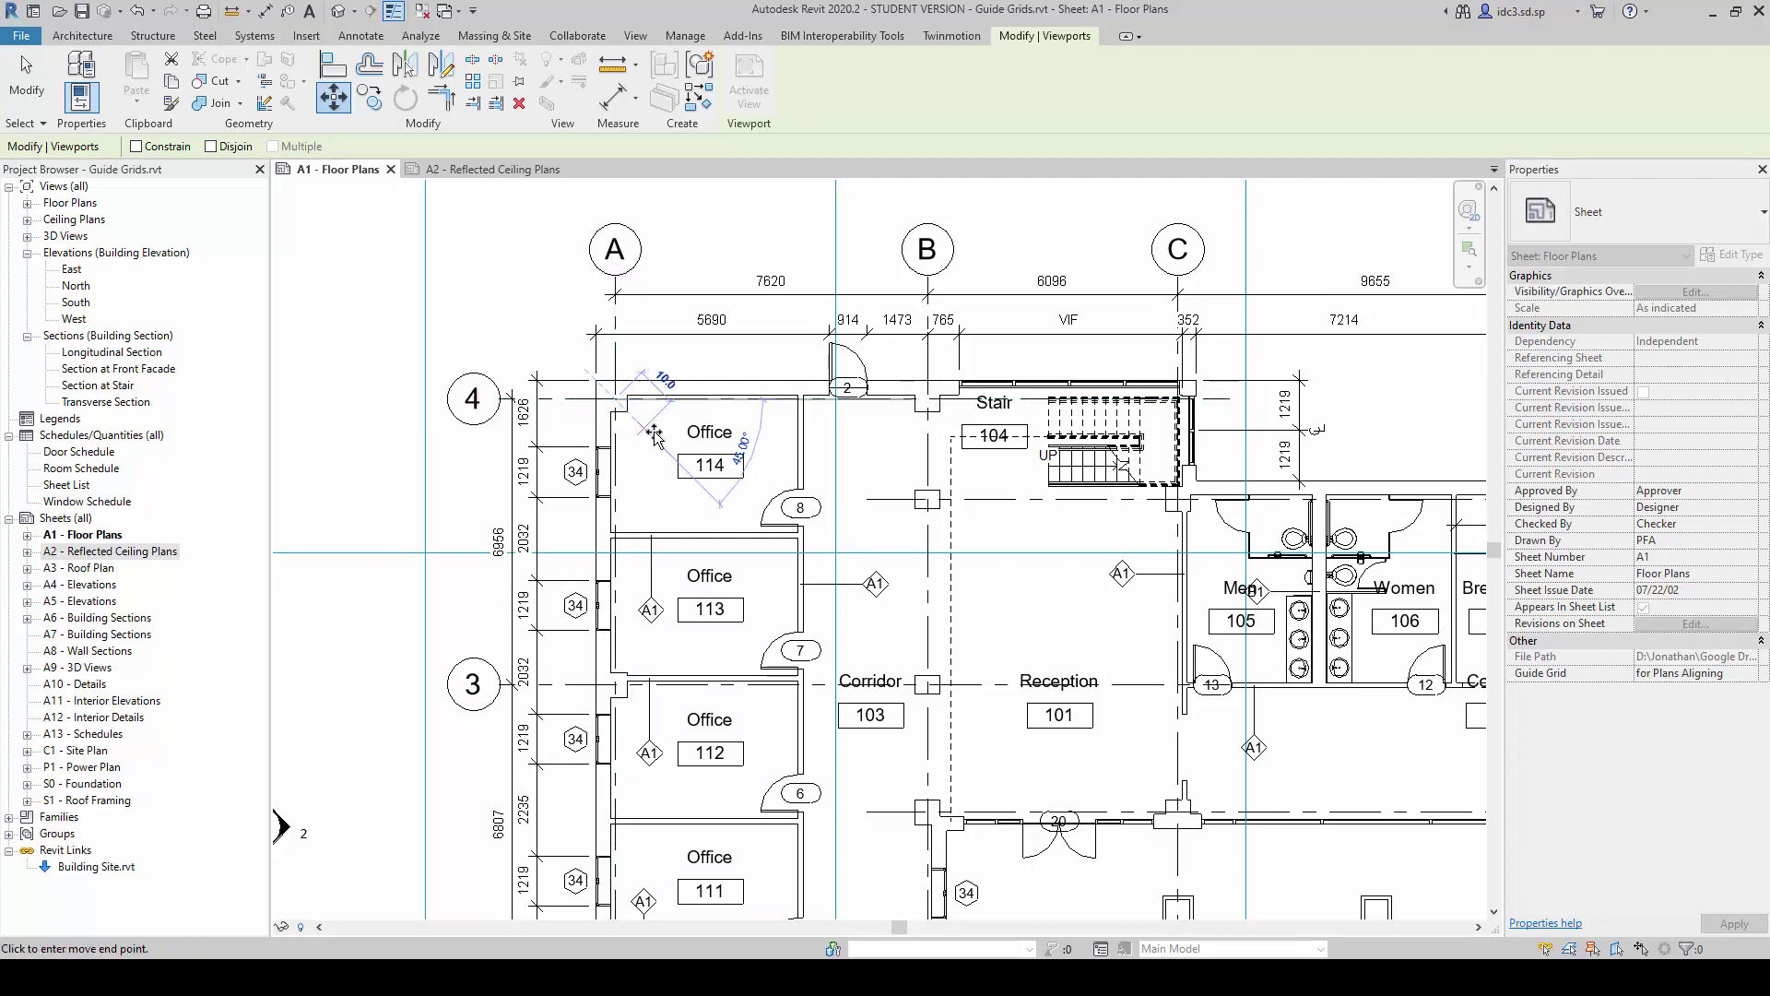
pyautogui.click(837, 556)
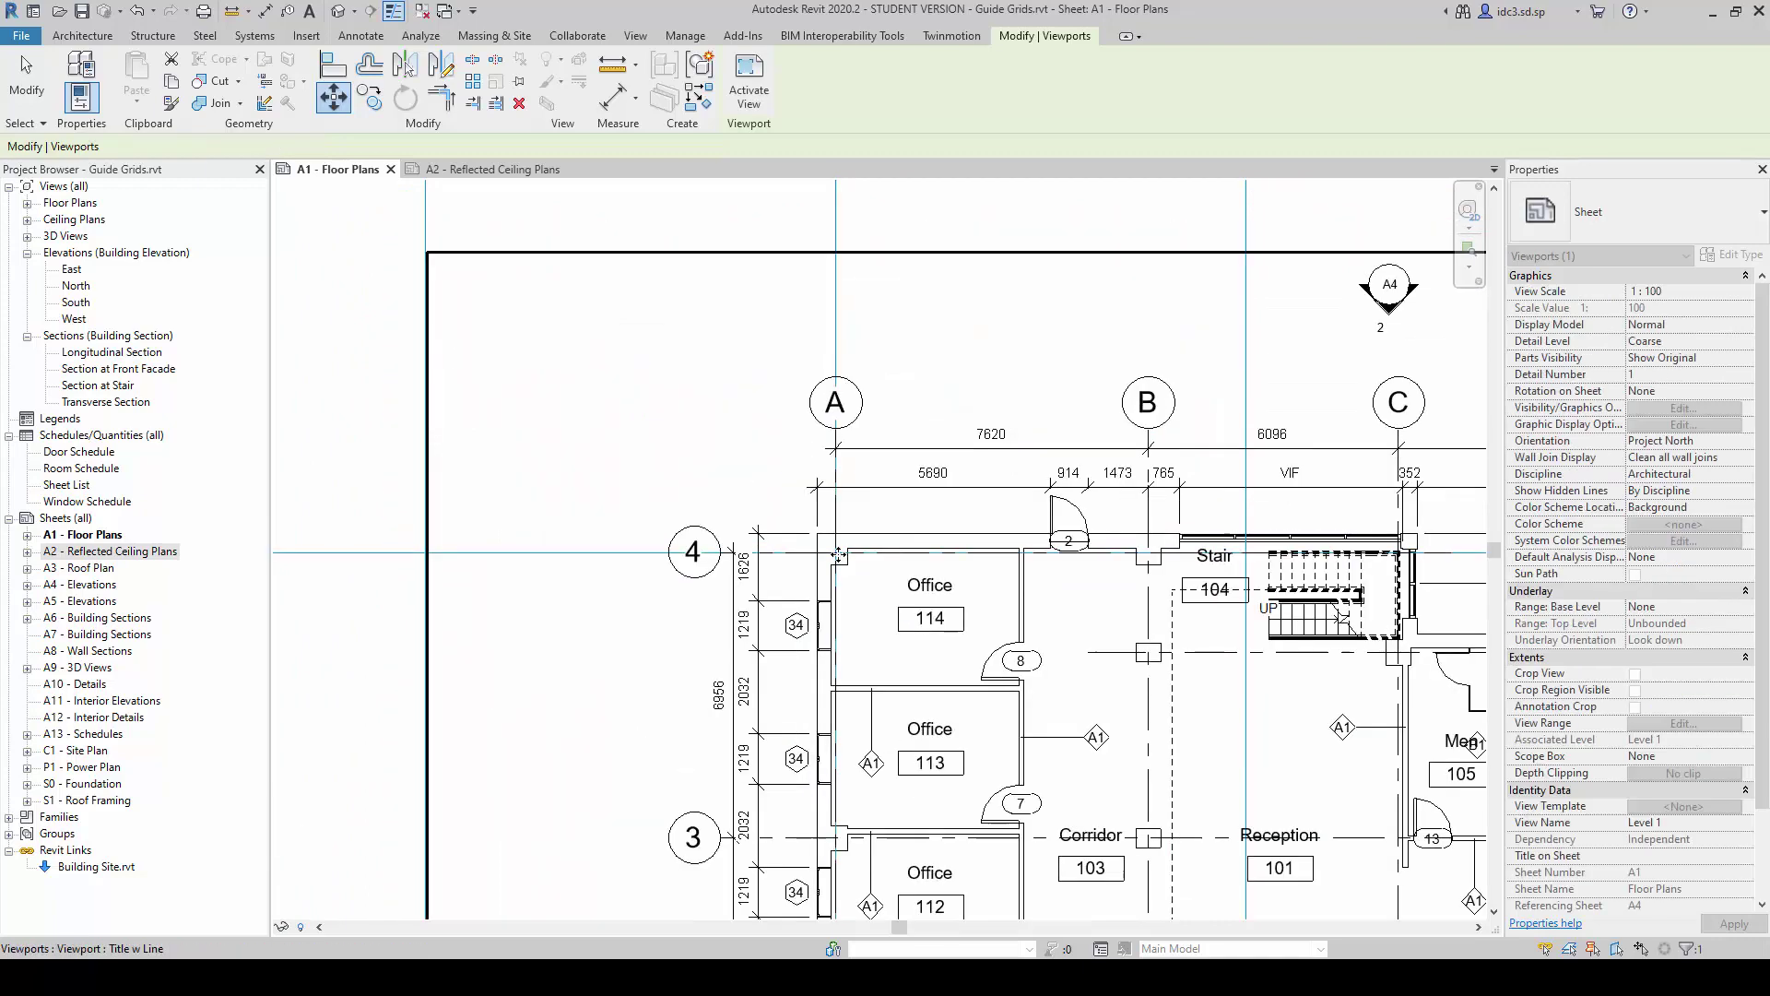
pyautogui.scroll(-3, 781, 394)
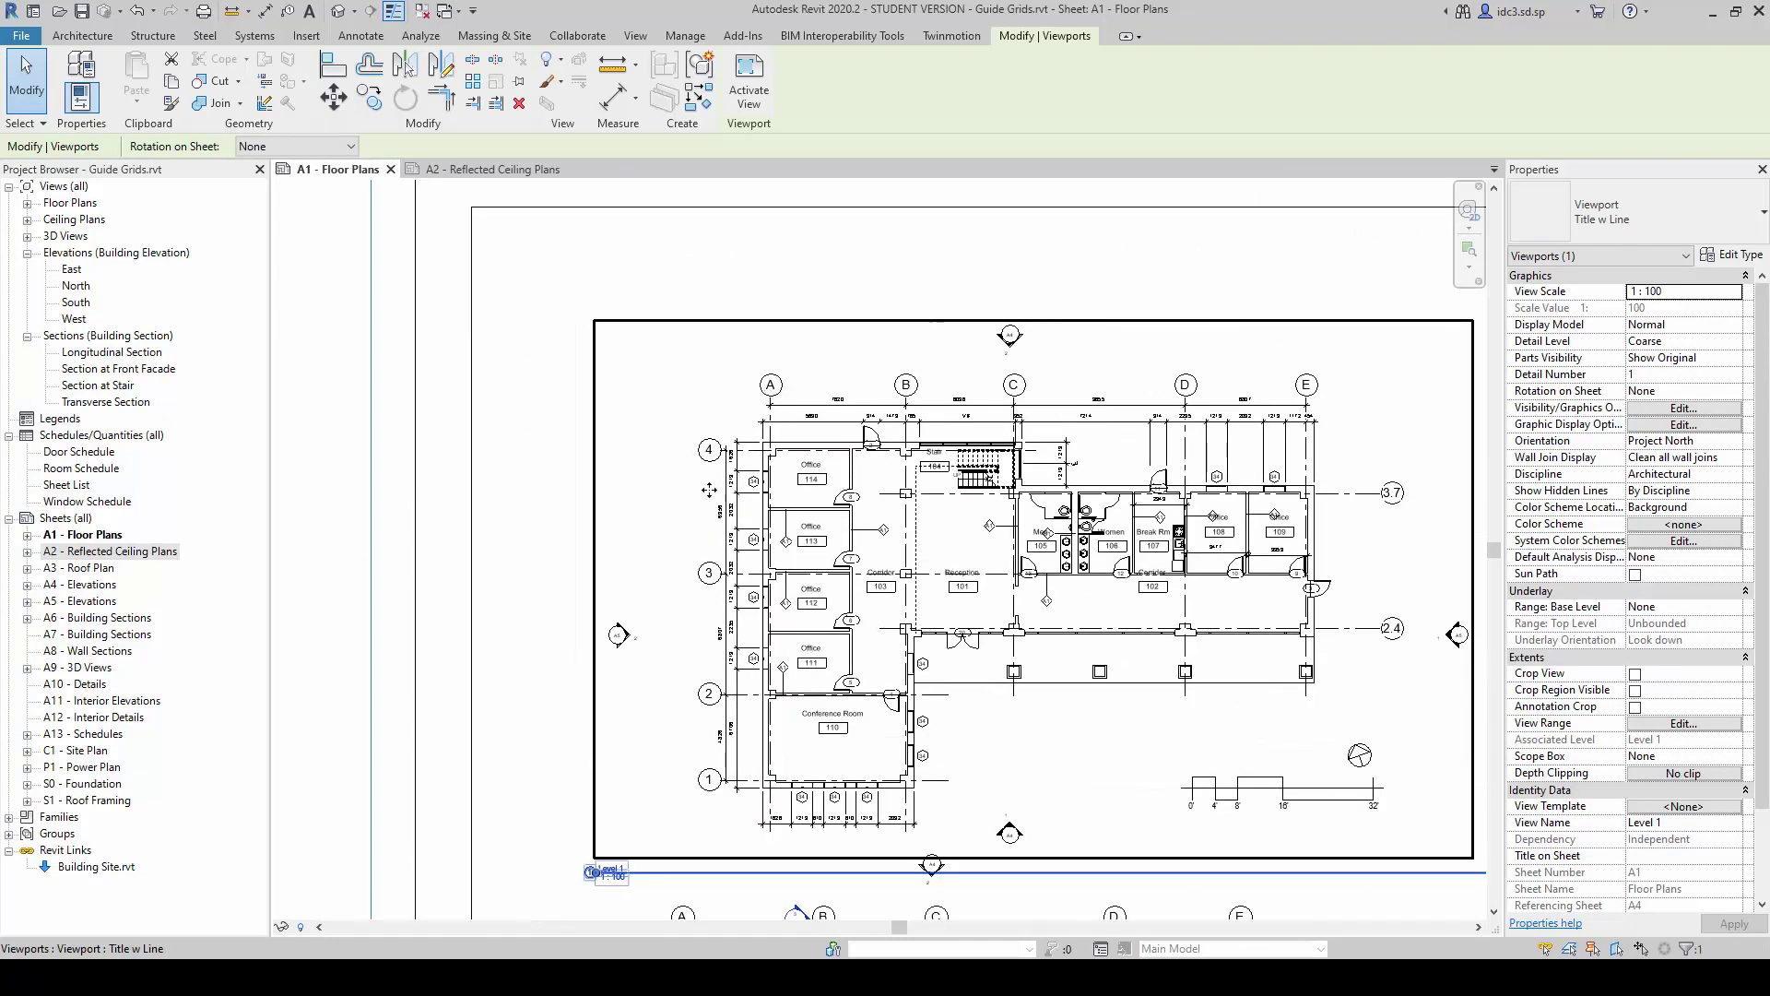
pyautogui.scroll(-2, 708, 491)
pyautogui.scroll(-2, 775, 477)
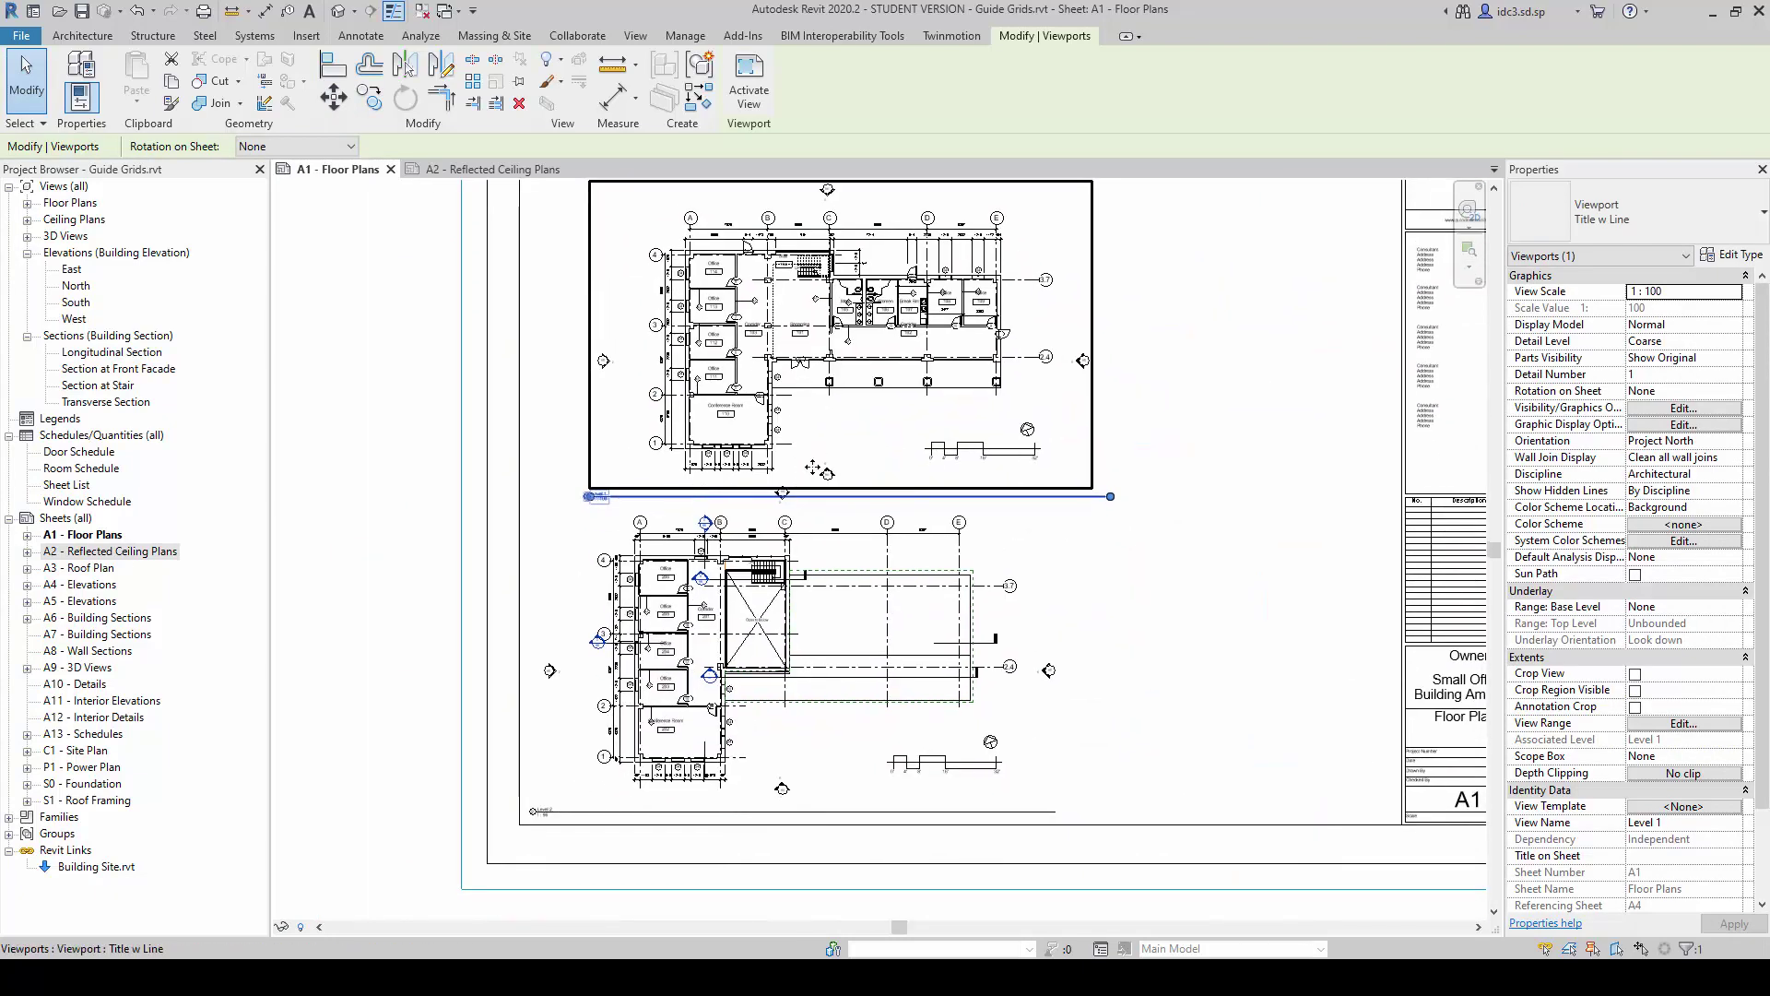
# Move the Level 2 viewport so its wall corner near Office 206 sits on a guide intersection.
pyautogui.click(751, 738)
pyautogui.scroll(2, 650, 547)
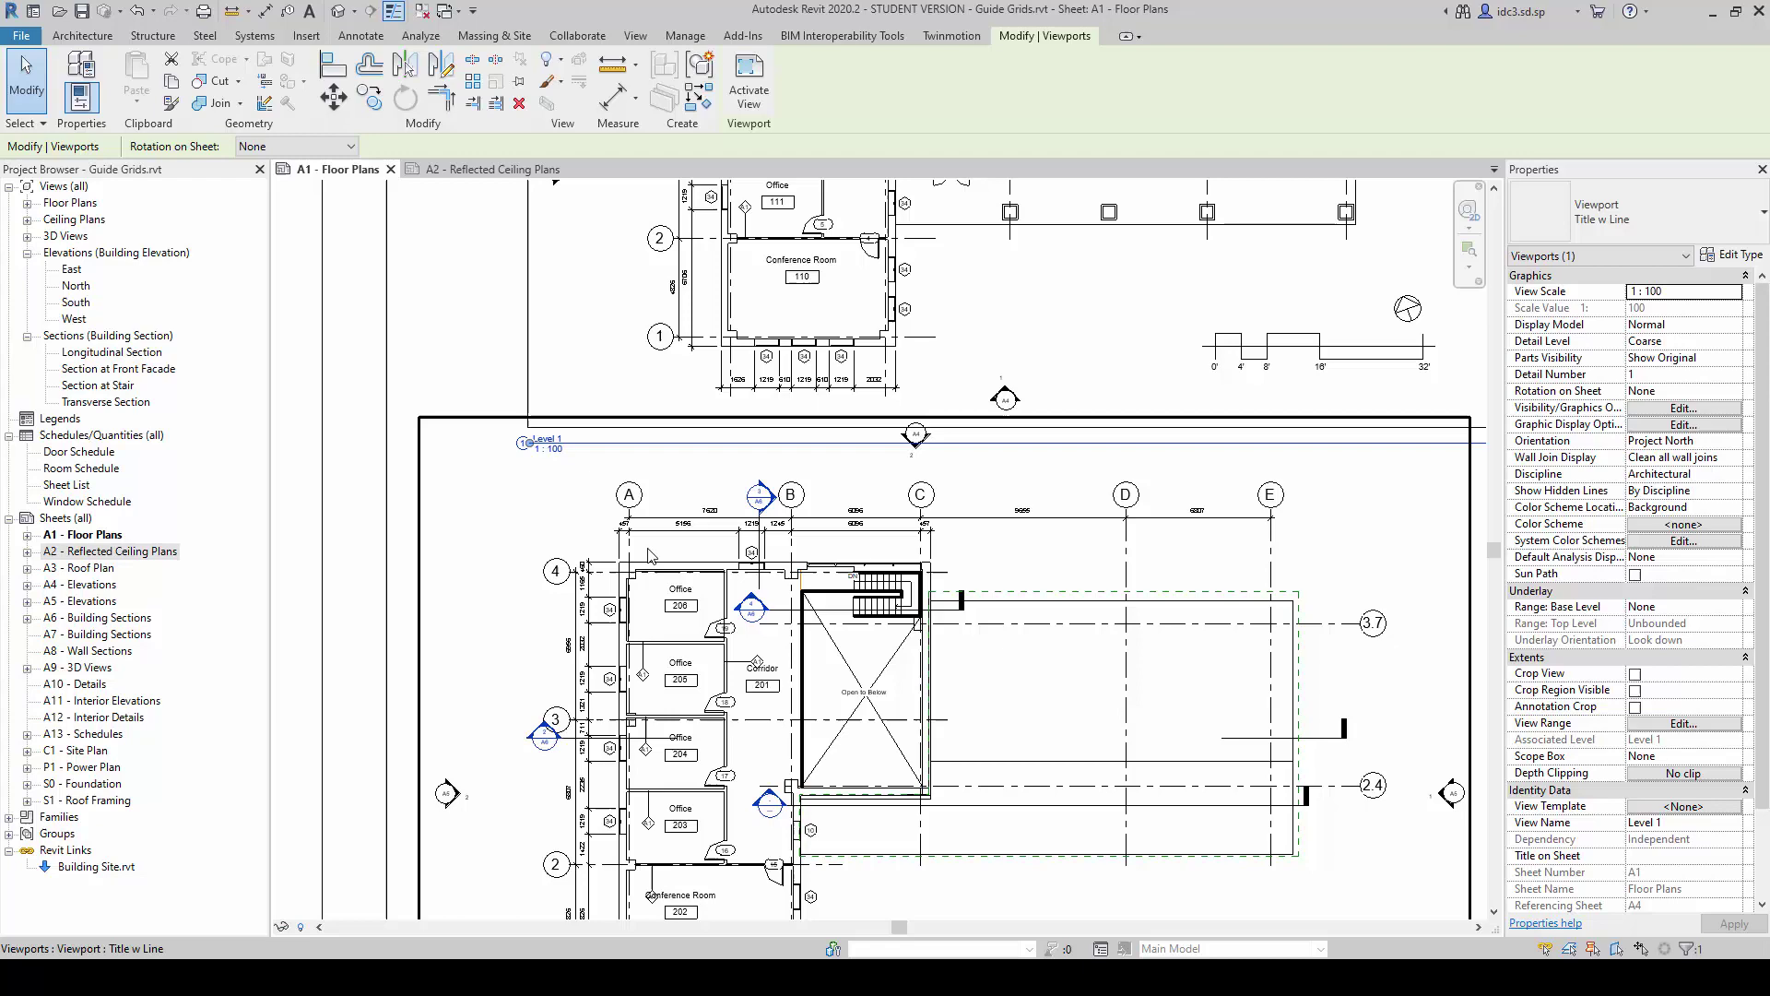
pyautogui.scroll(2, 658, 568)
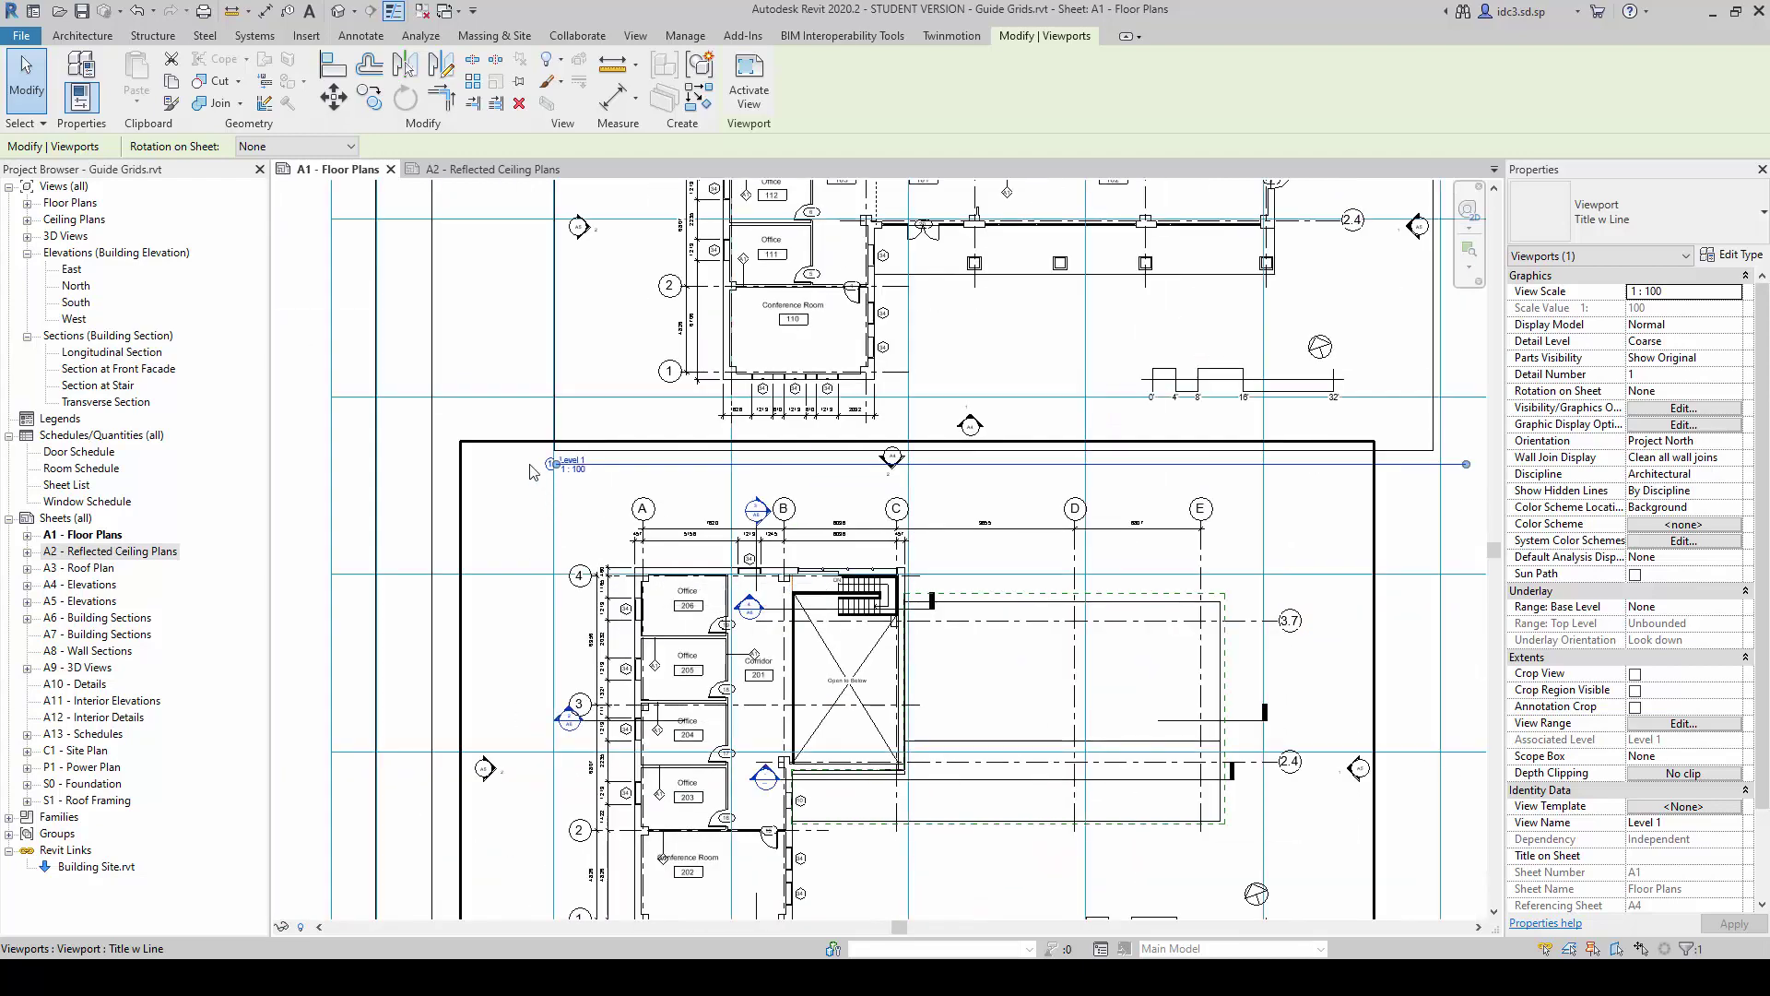
pyautogui.click(504, 449)
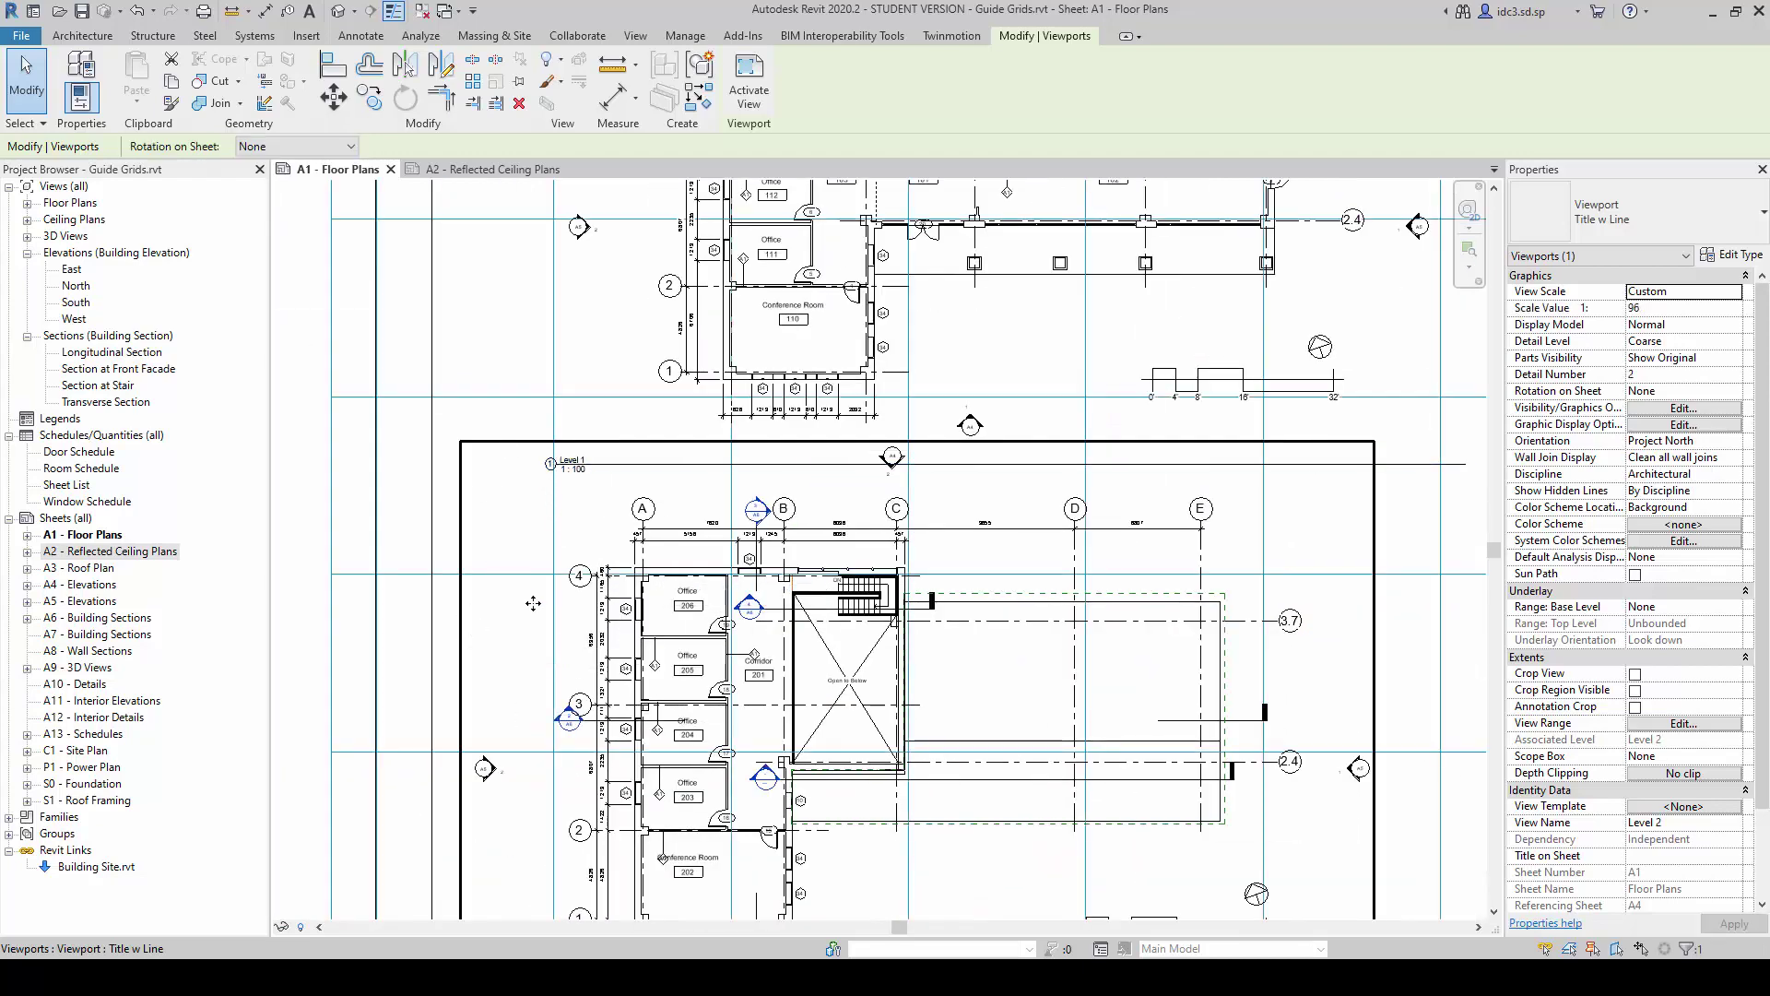
pyautogui.scroll(-2, 533, 604)
pyautogui.scroll(2, 644, 575)
pyautogui.scroll(1, 643, 574)
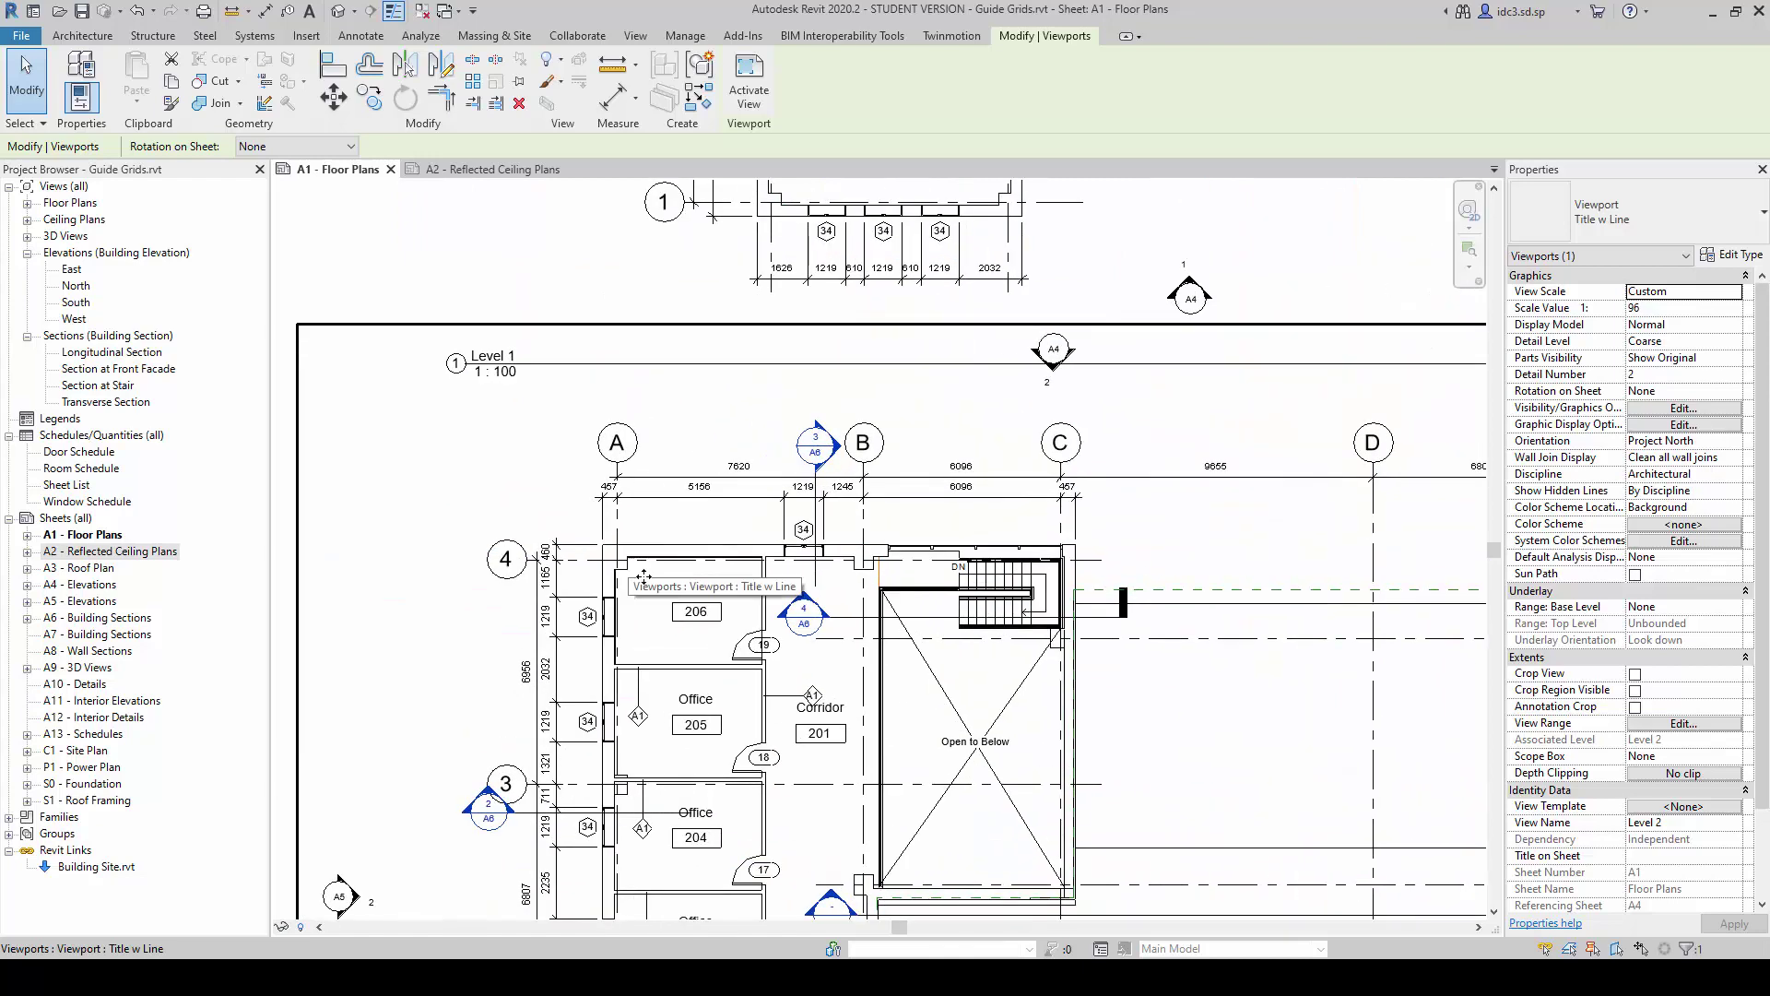
pyautogui.click(337, 100)
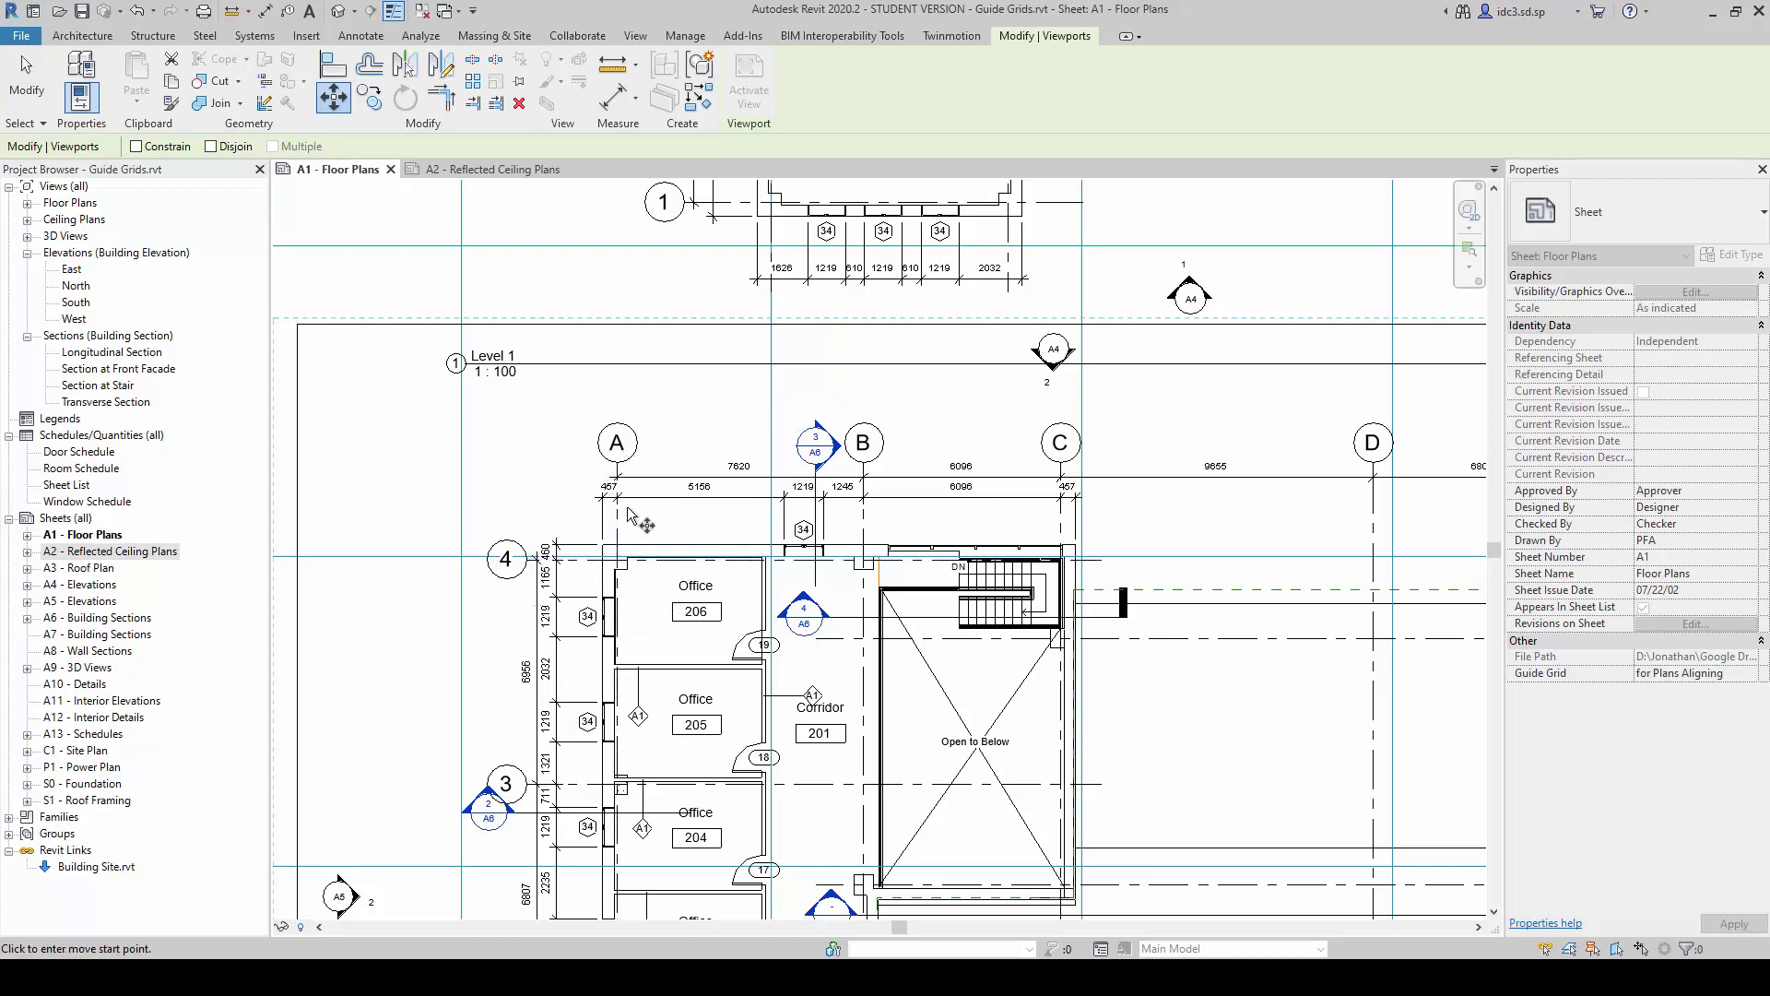
pyautogui.scroll(2, 629, 515)
pyautogui.scroll(2, 629, 539)
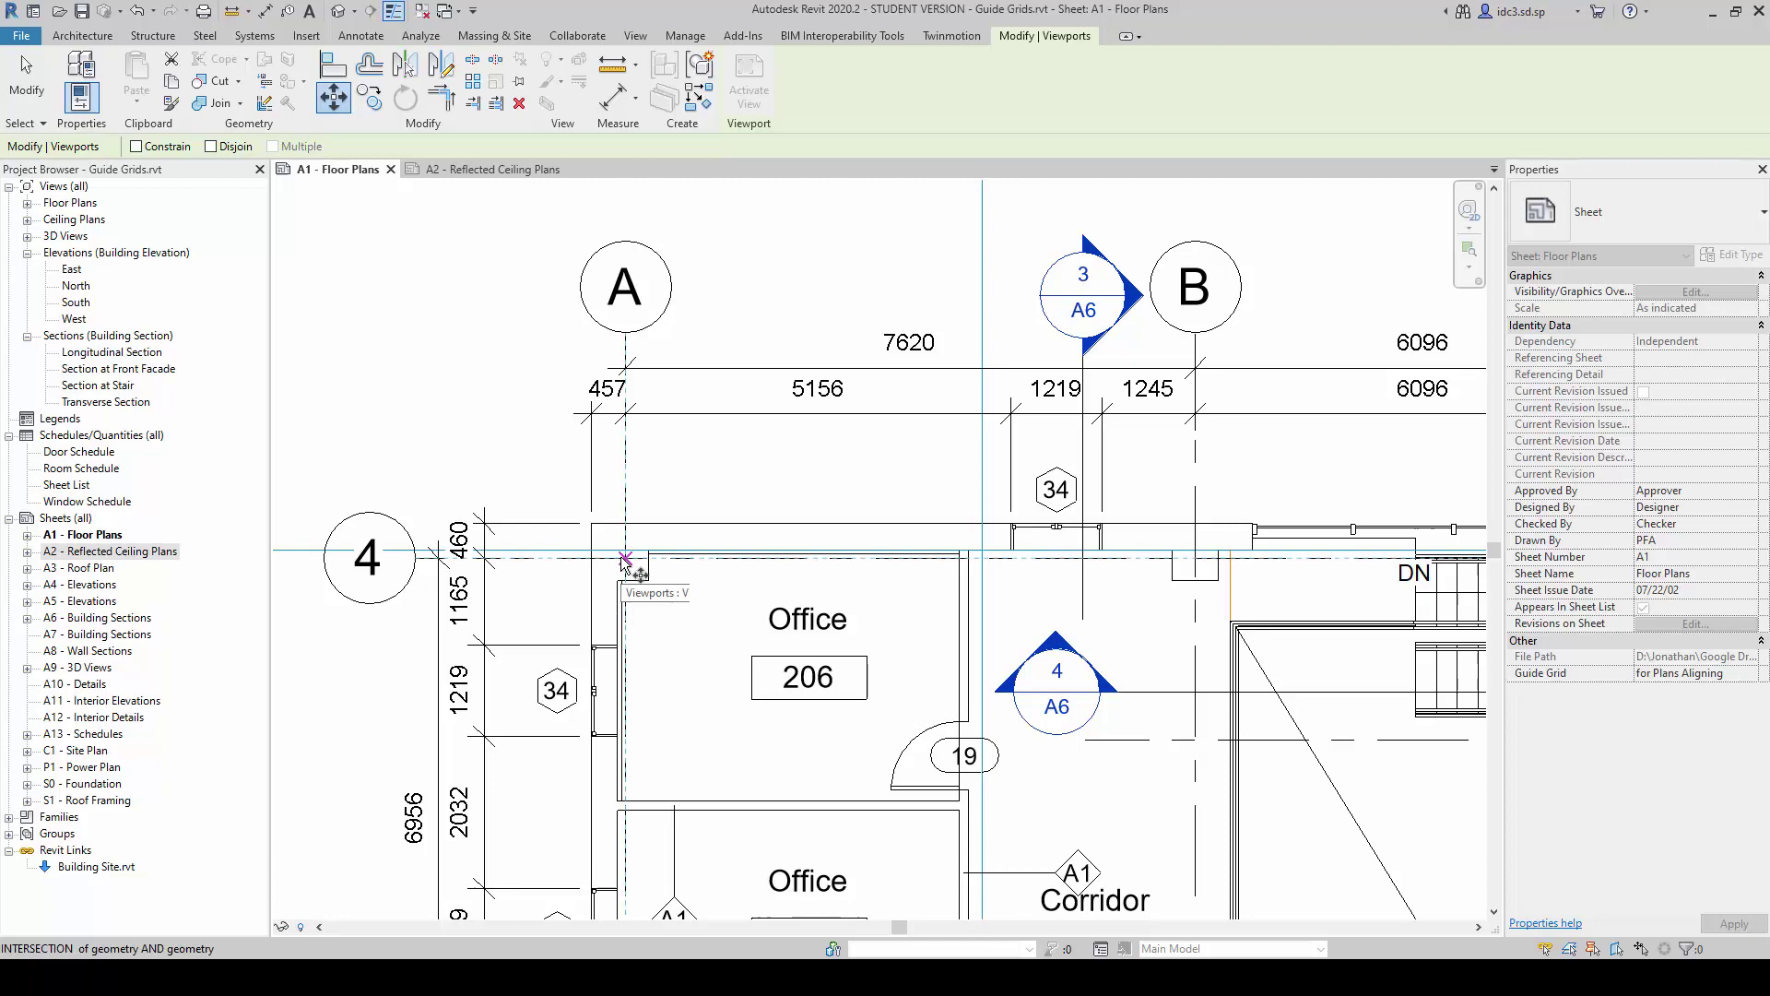
pyautogui.click(630, 565)
pyautogui.scroll(2, 988, 585)
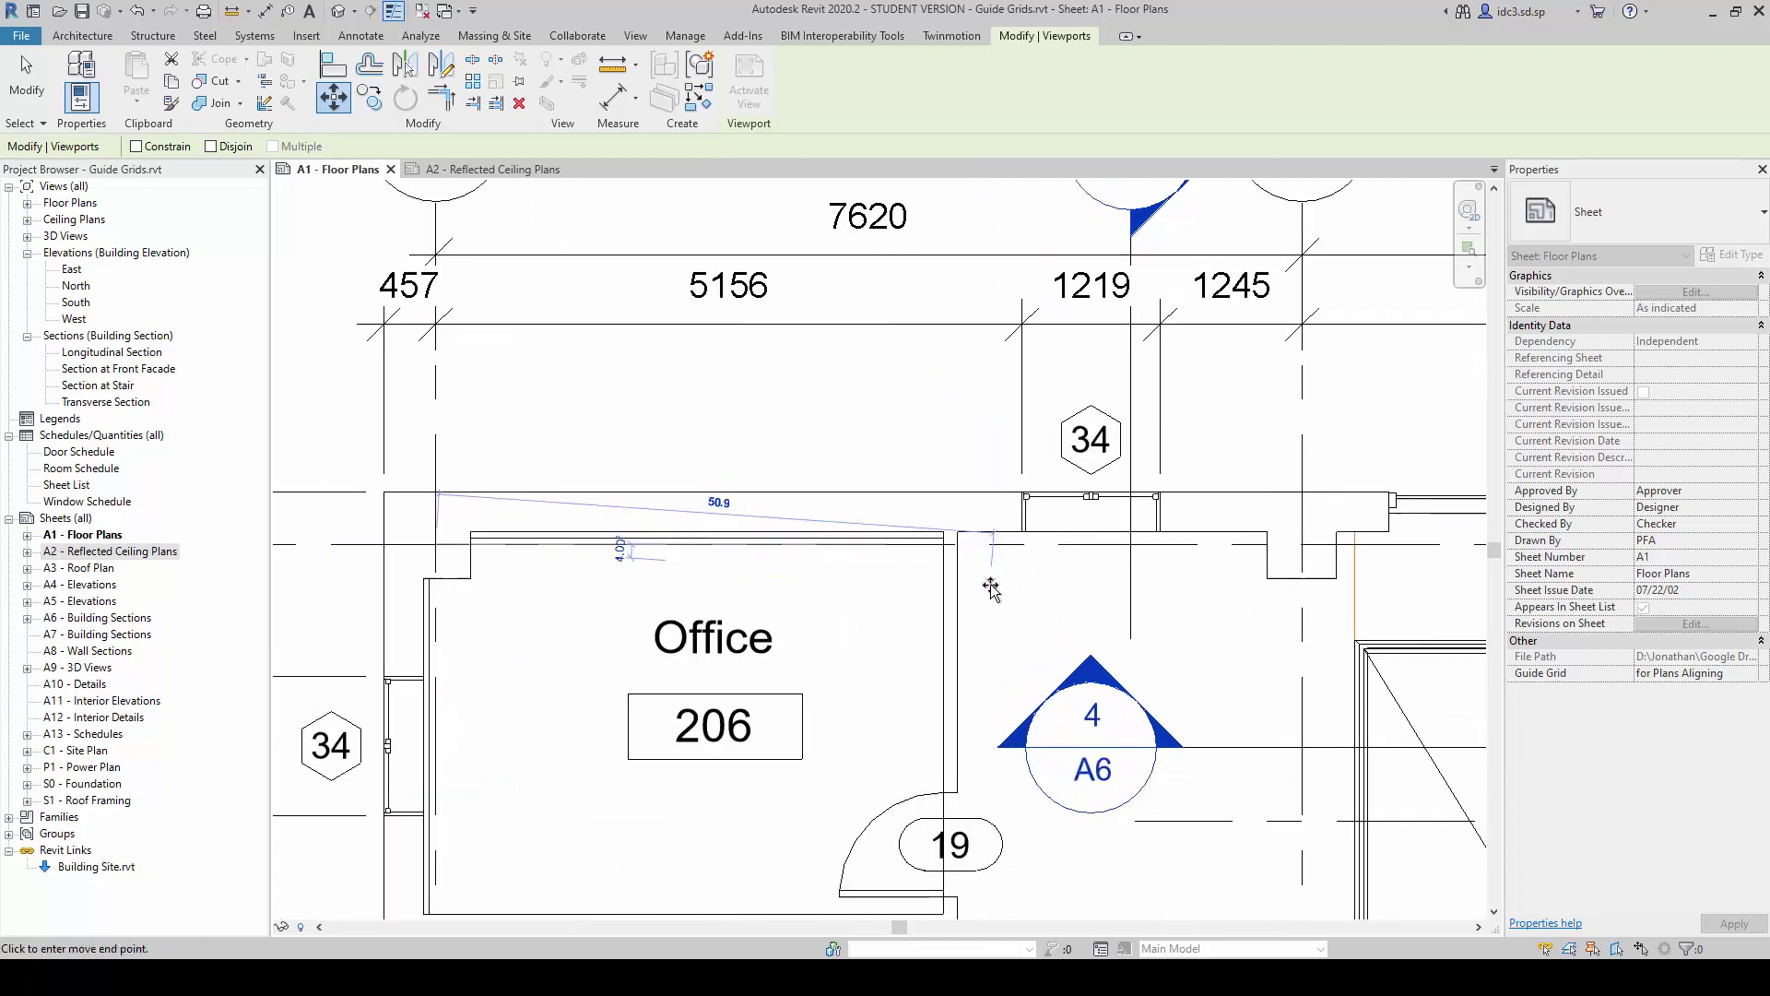
pyautogui.click(978, 527)
pyautogui.scroll(-3, 885, 553)
pyautogui.scroll(-2, 674, 630)
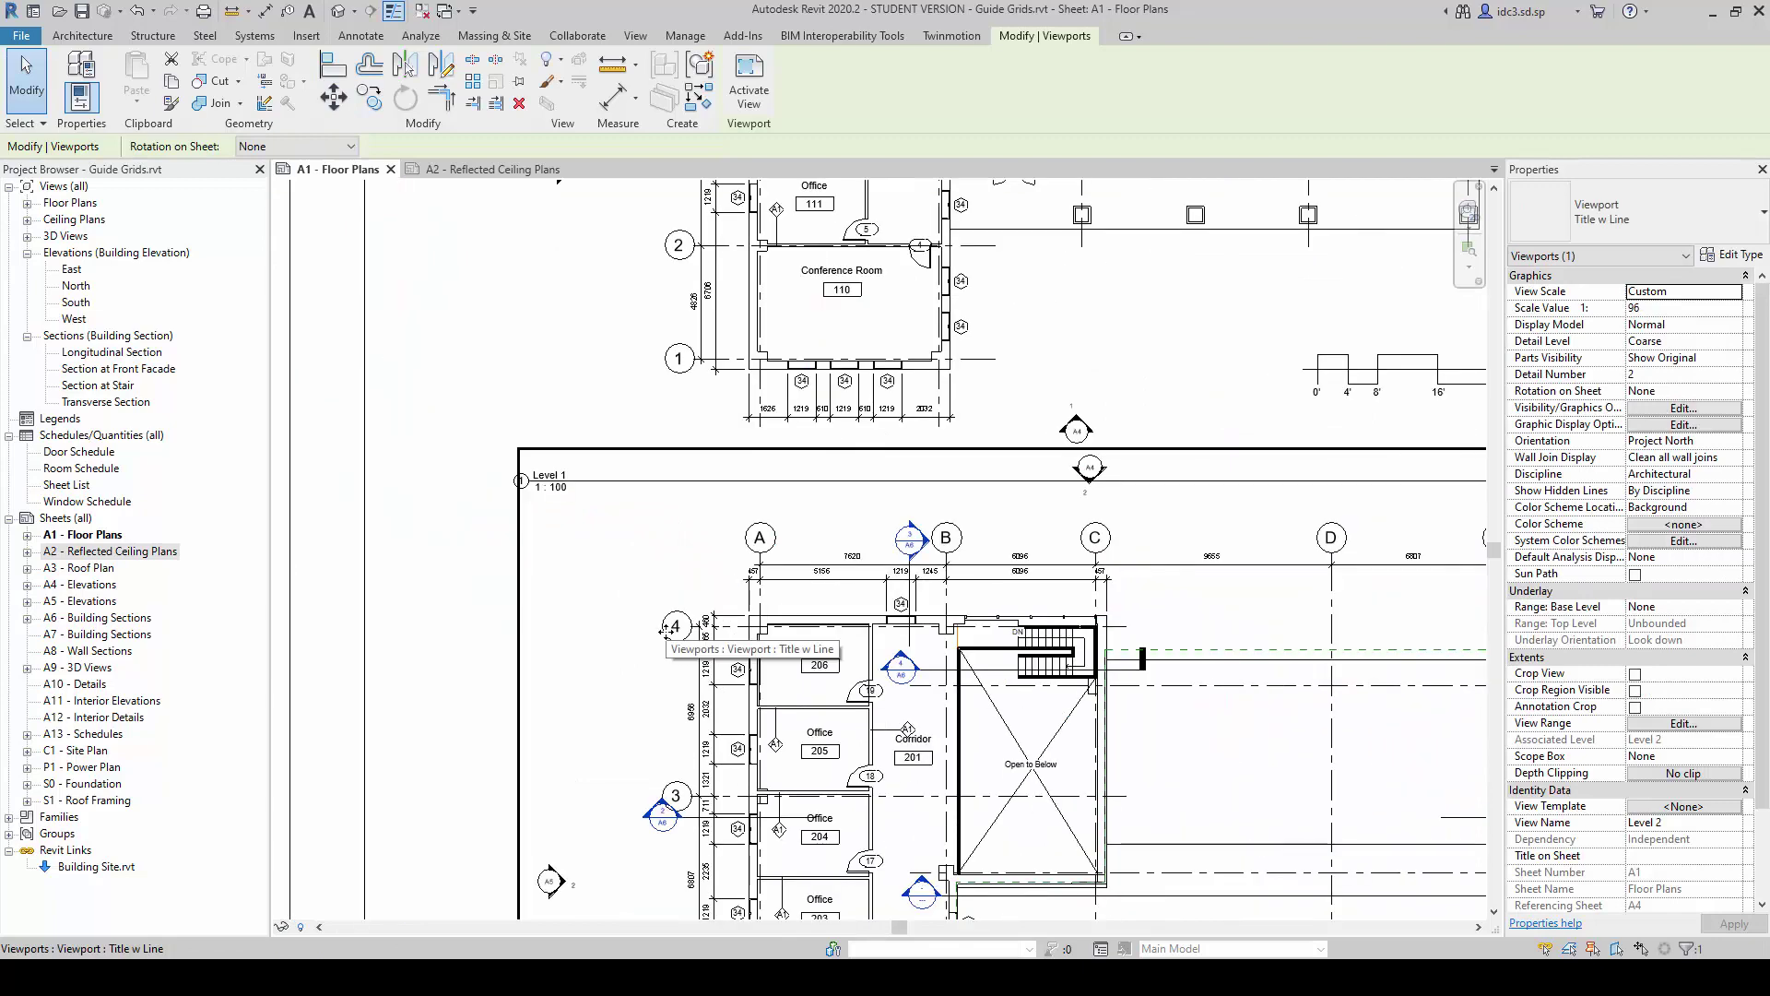
pyautogui.scroll(-2, 673, 630)
pyautogui.scroll(-2, 663, 622)
pyautogui.scroll(-2, 581, 615)
pyautogui.scroll(-2, 475, 612)
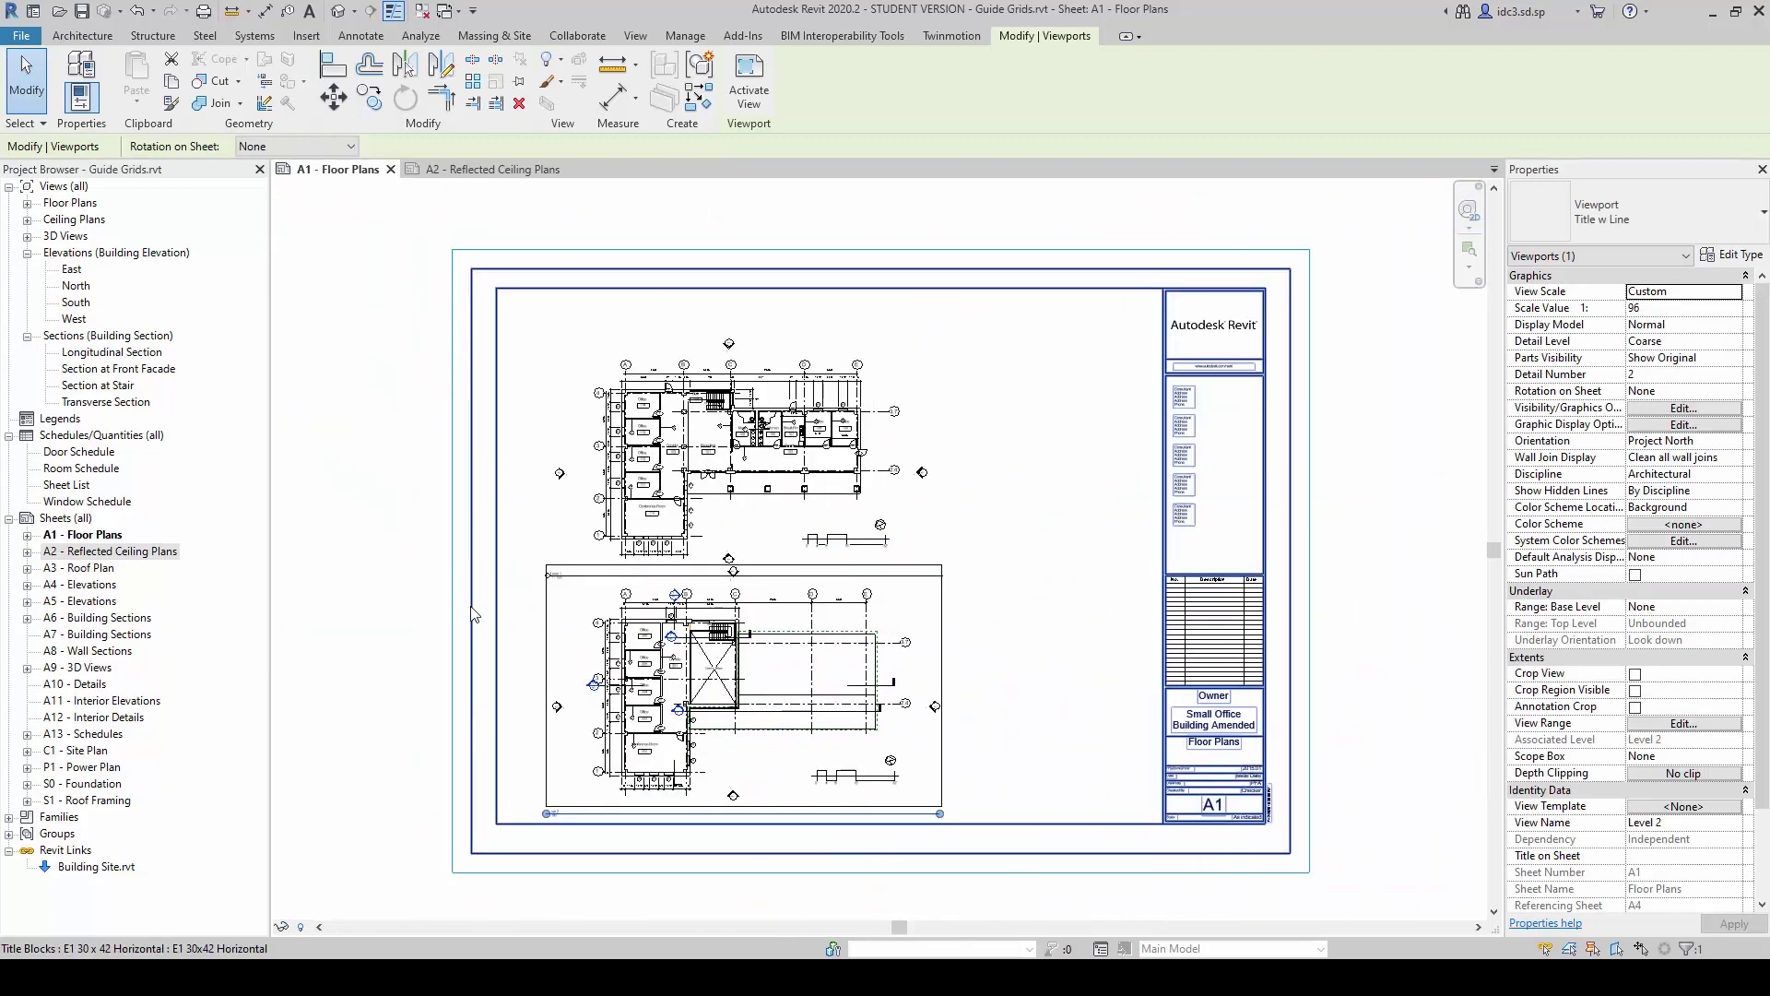
pyautogui.press('Escape')
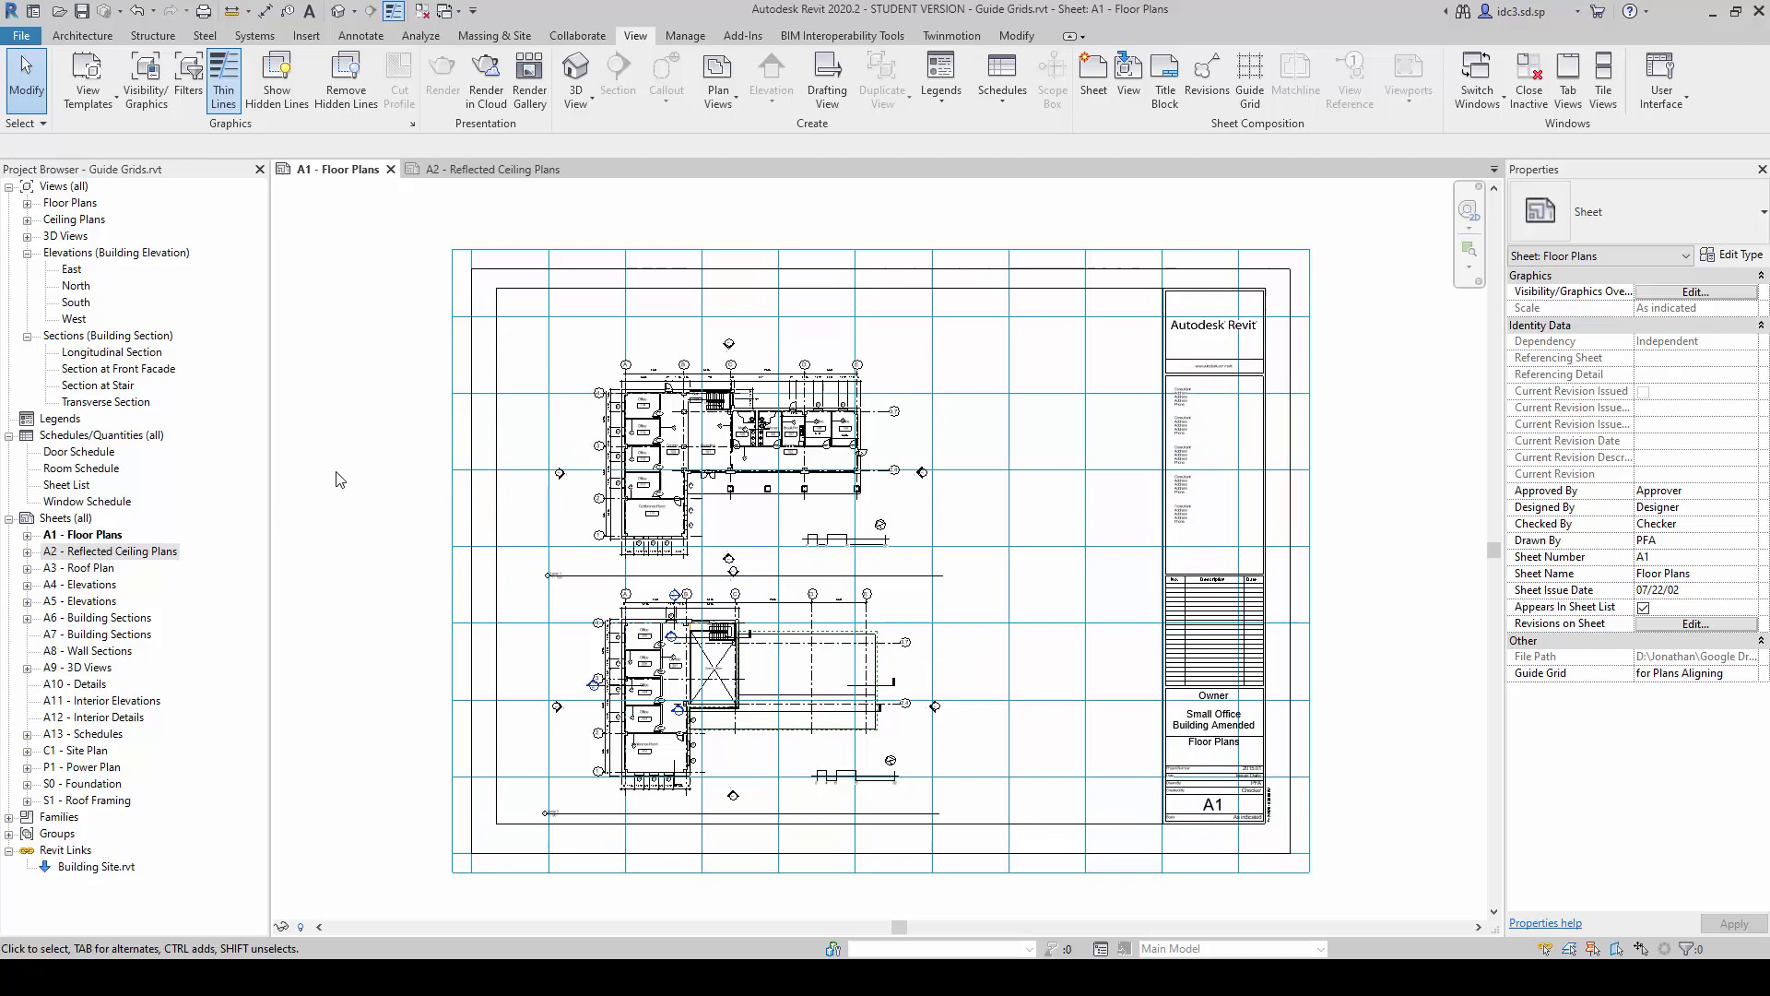
# Switch to sheet A2 and assign it the existing 'for Plans Aligning' guide grid.
pyautogui.click(496, 168)
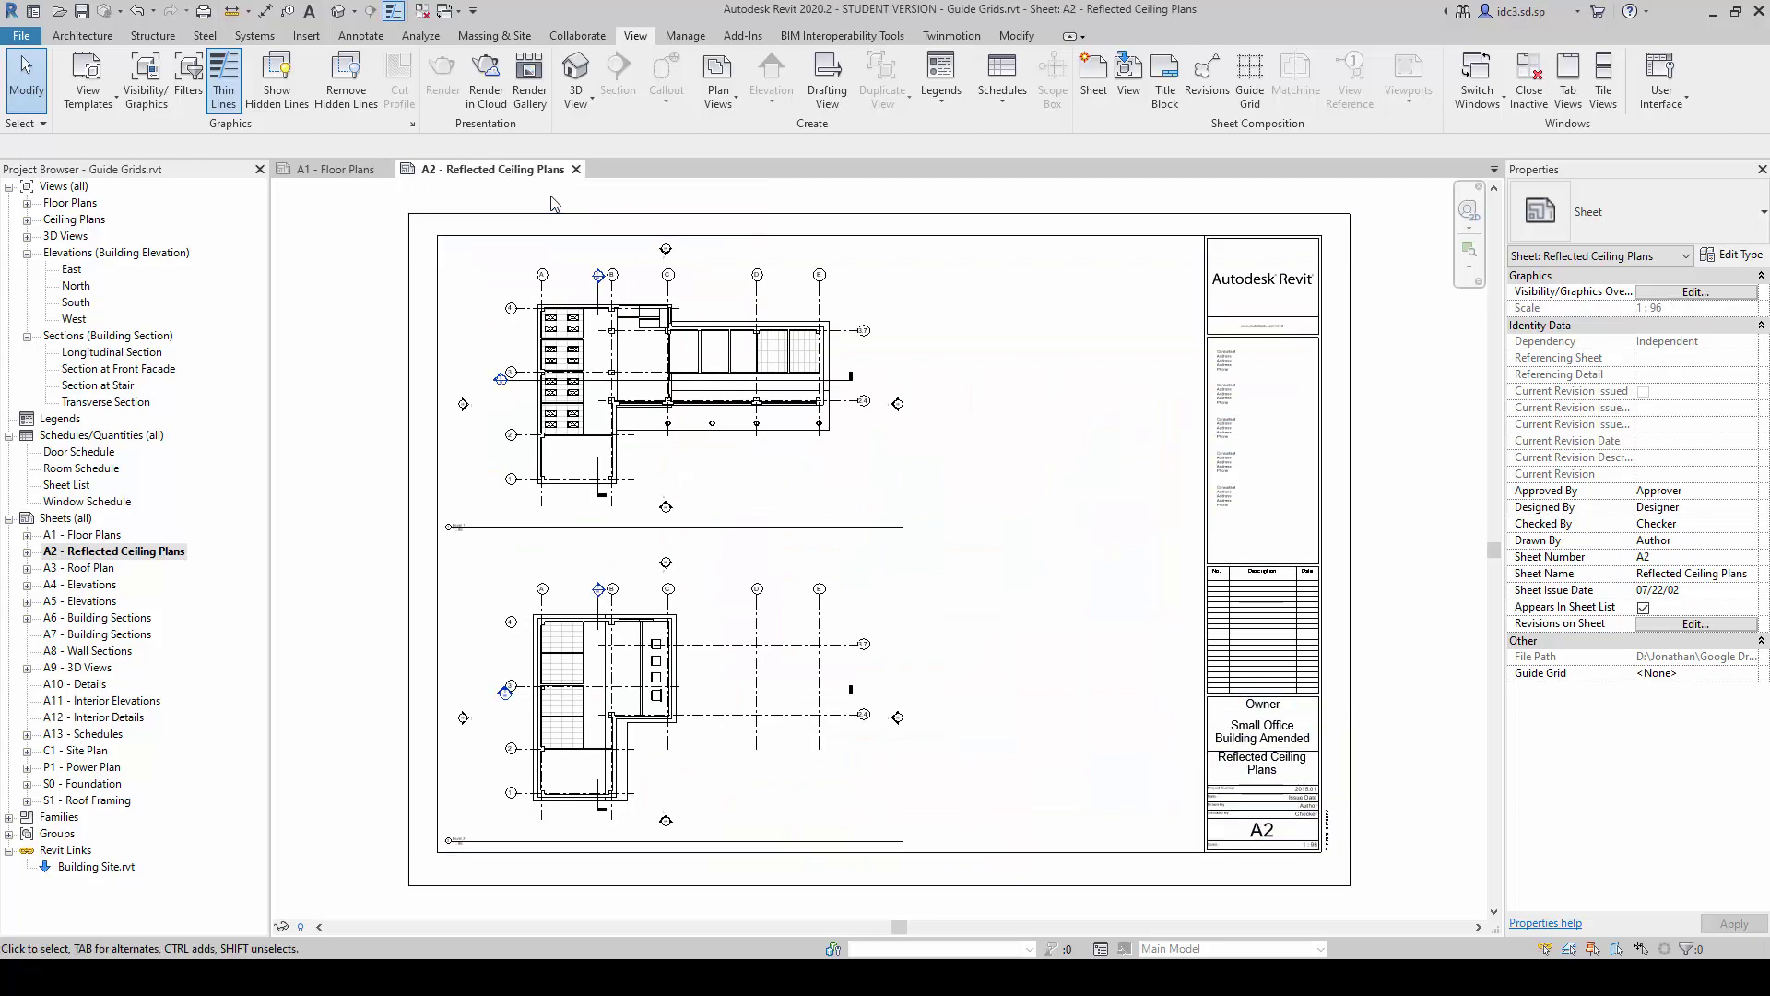
pyautogui.click(1250, 84)
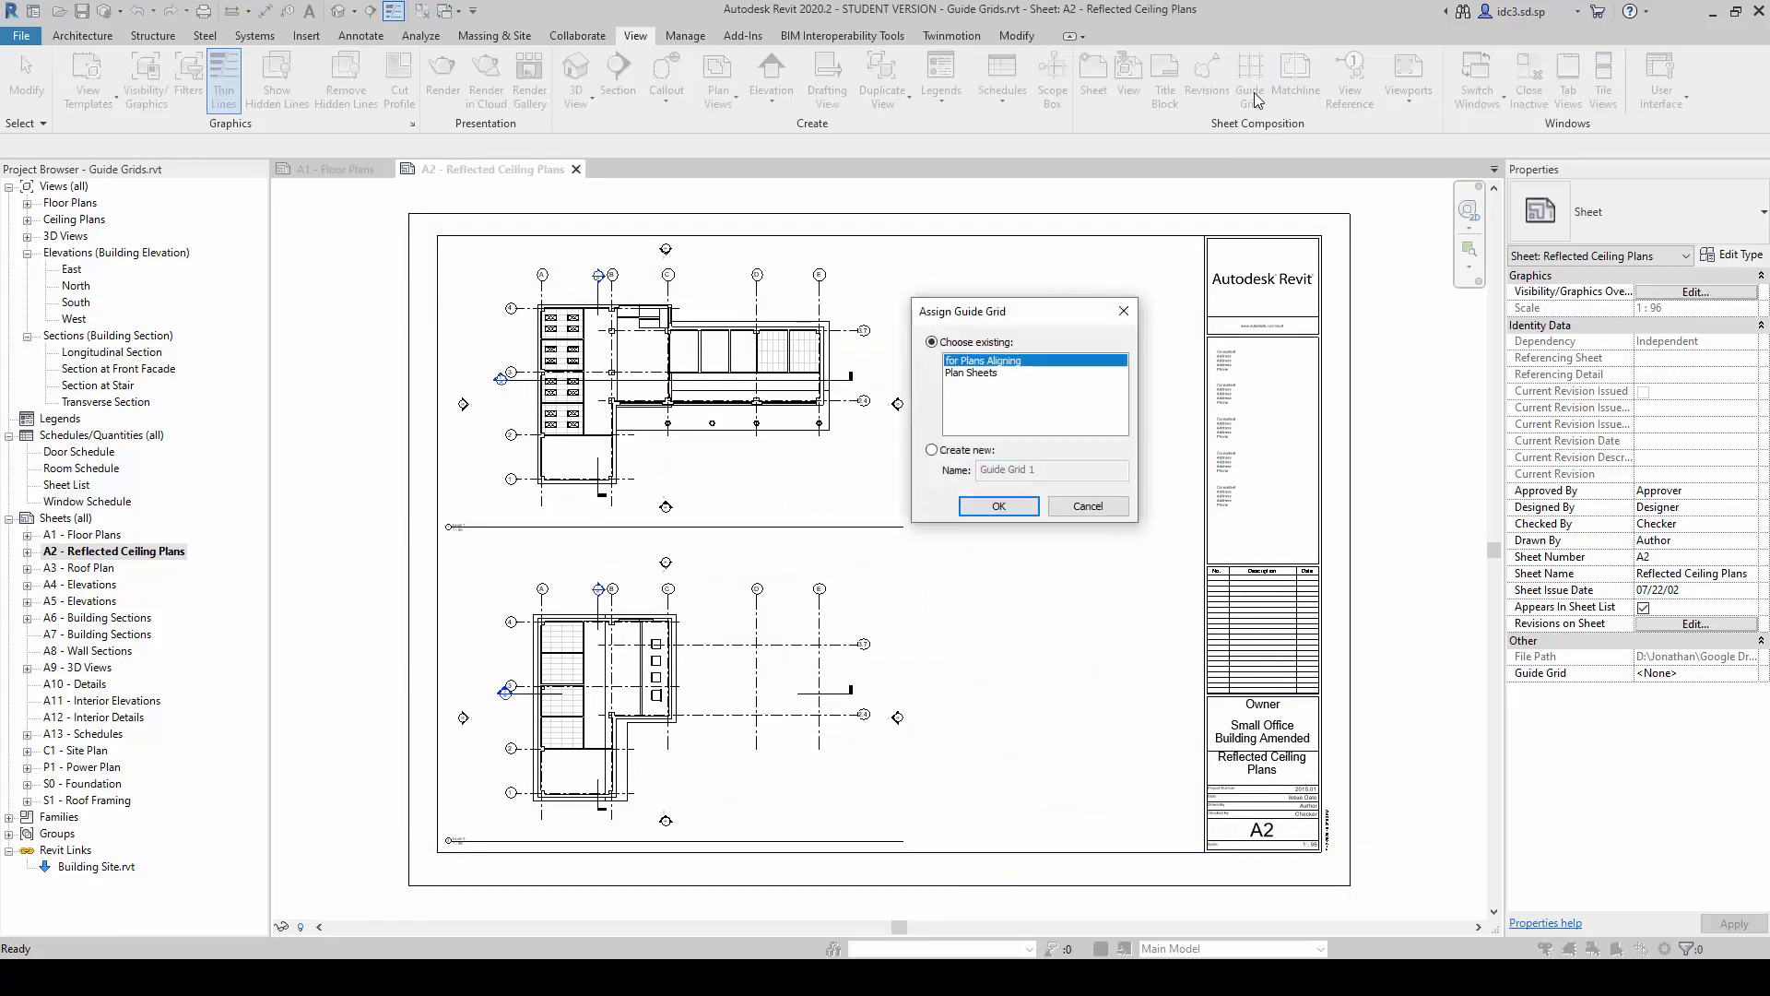
pyautogui.moveTo(1007, 322); pyautogui.dragTo(1017, 322)
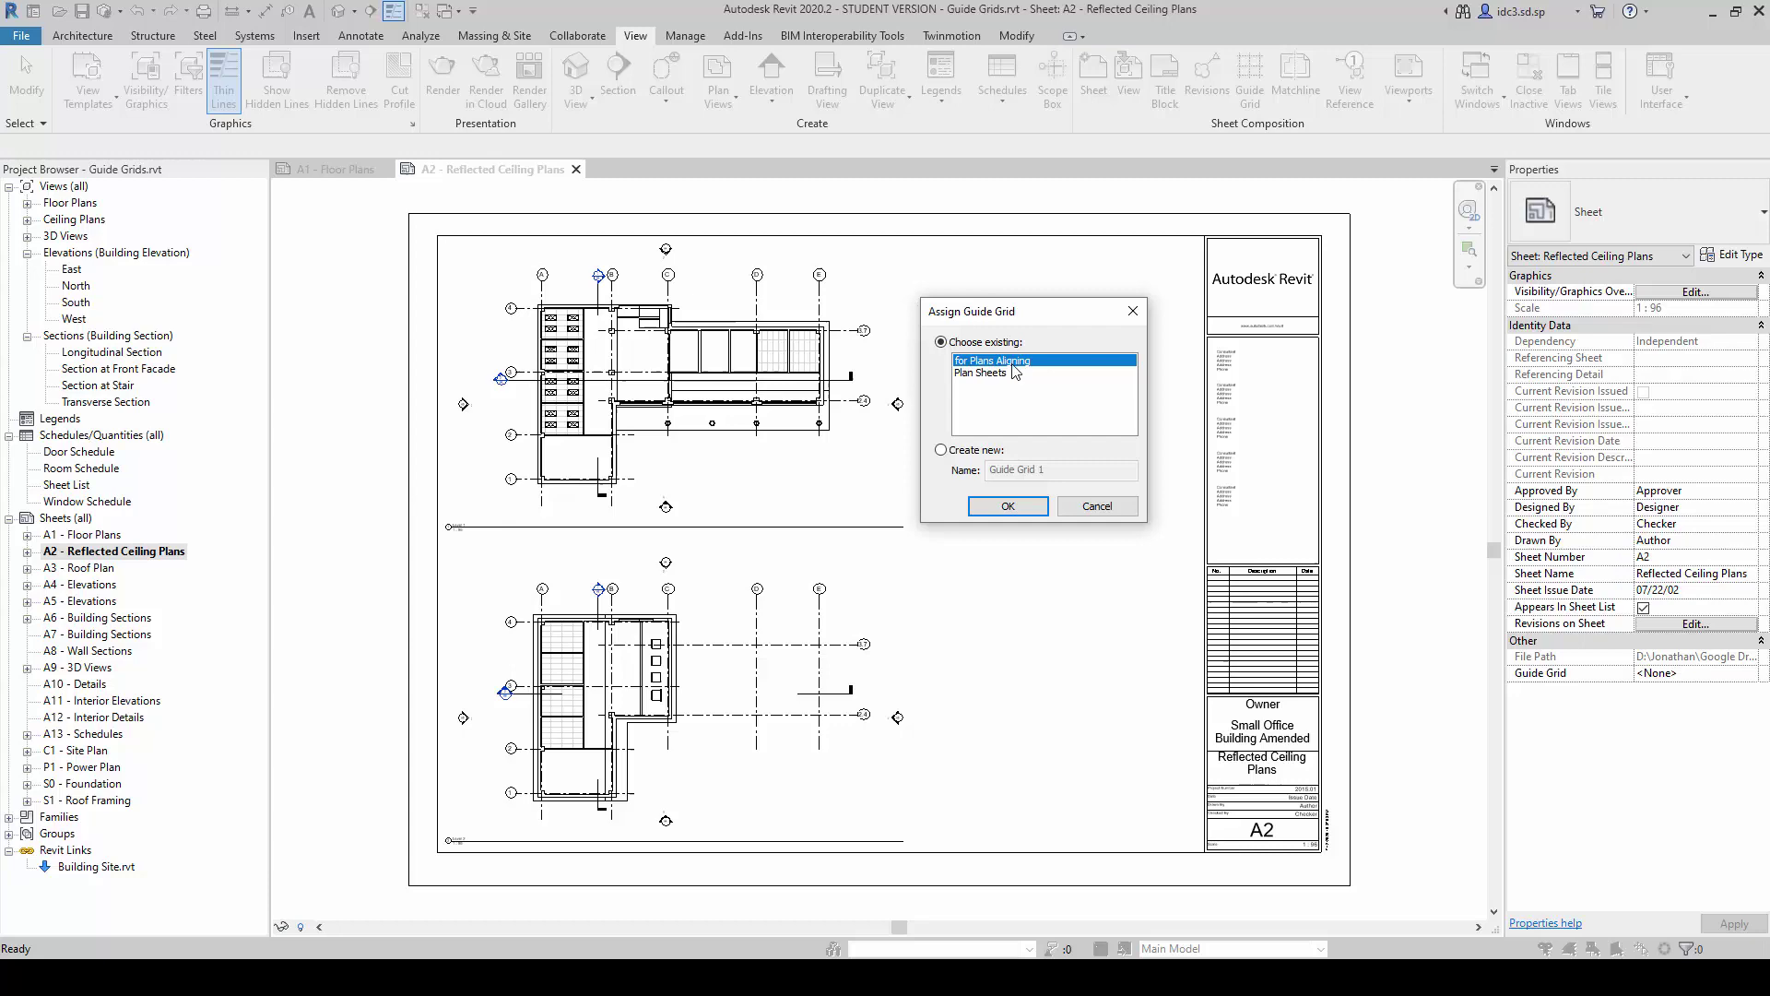
pyautogui.click(1012, 506)
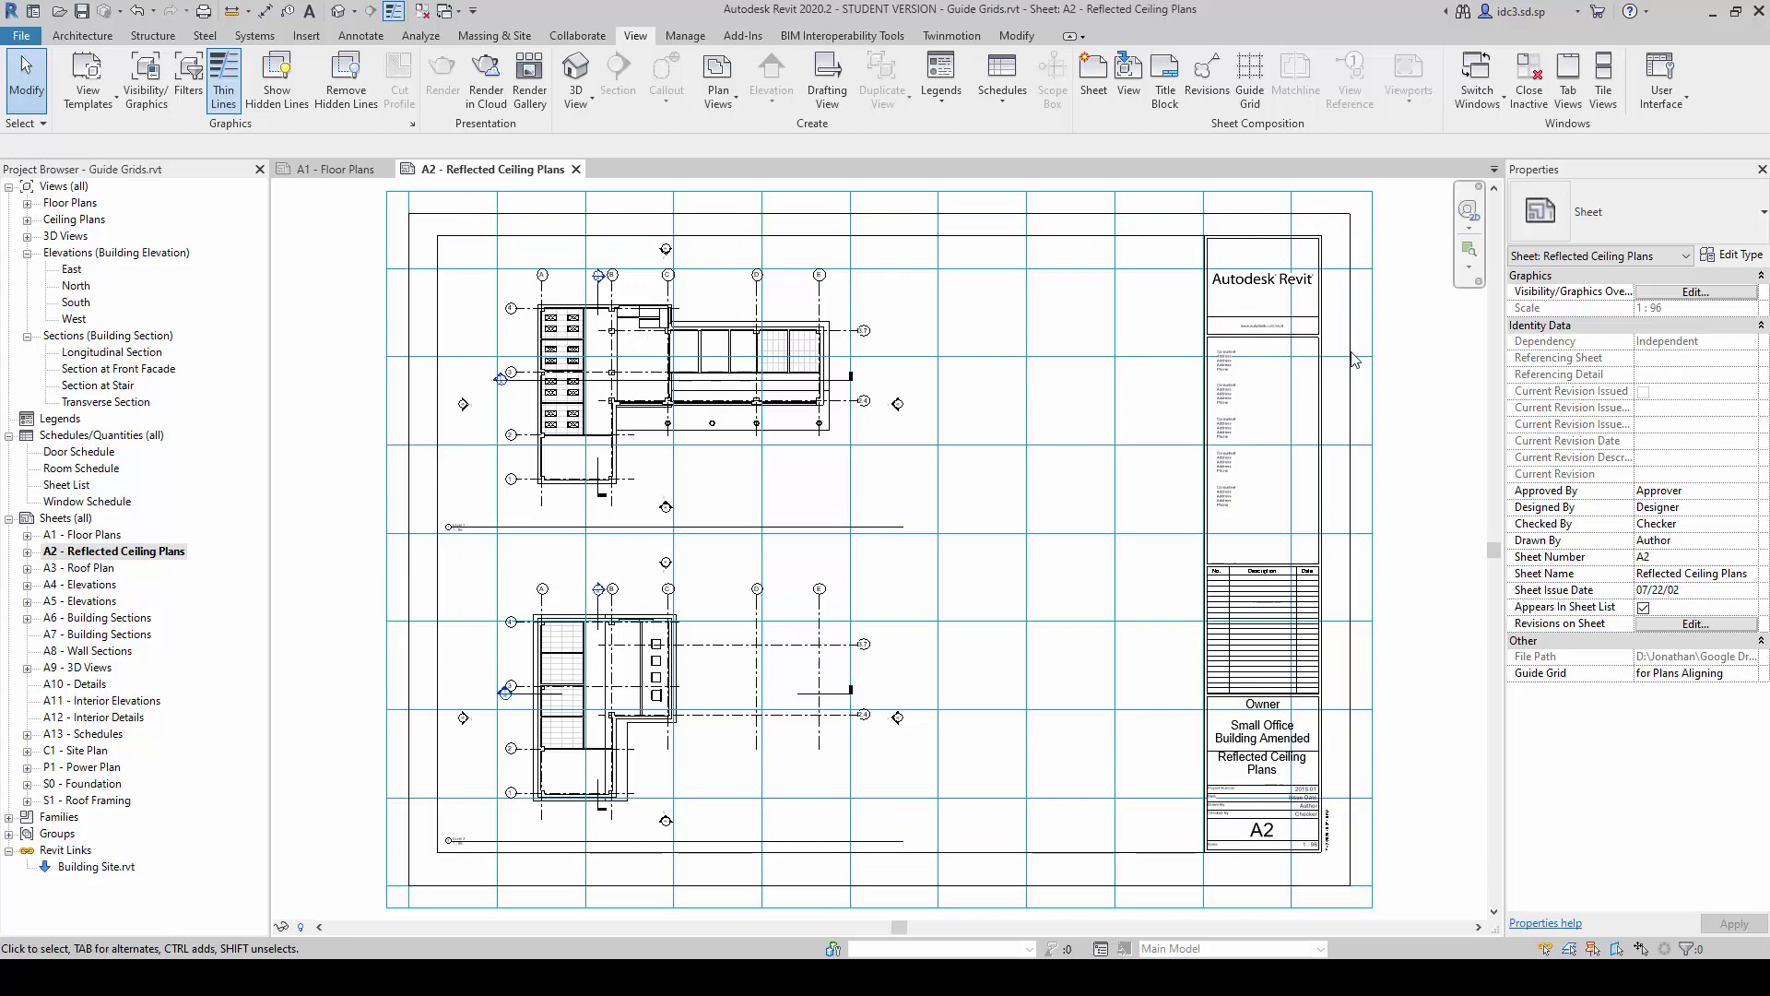
# Move A2's upper ceiling plan so its grid 4/A intersection lands on a guide intersection.
pyautogui.click(389, 225)
pyautogui.click(358, 402)
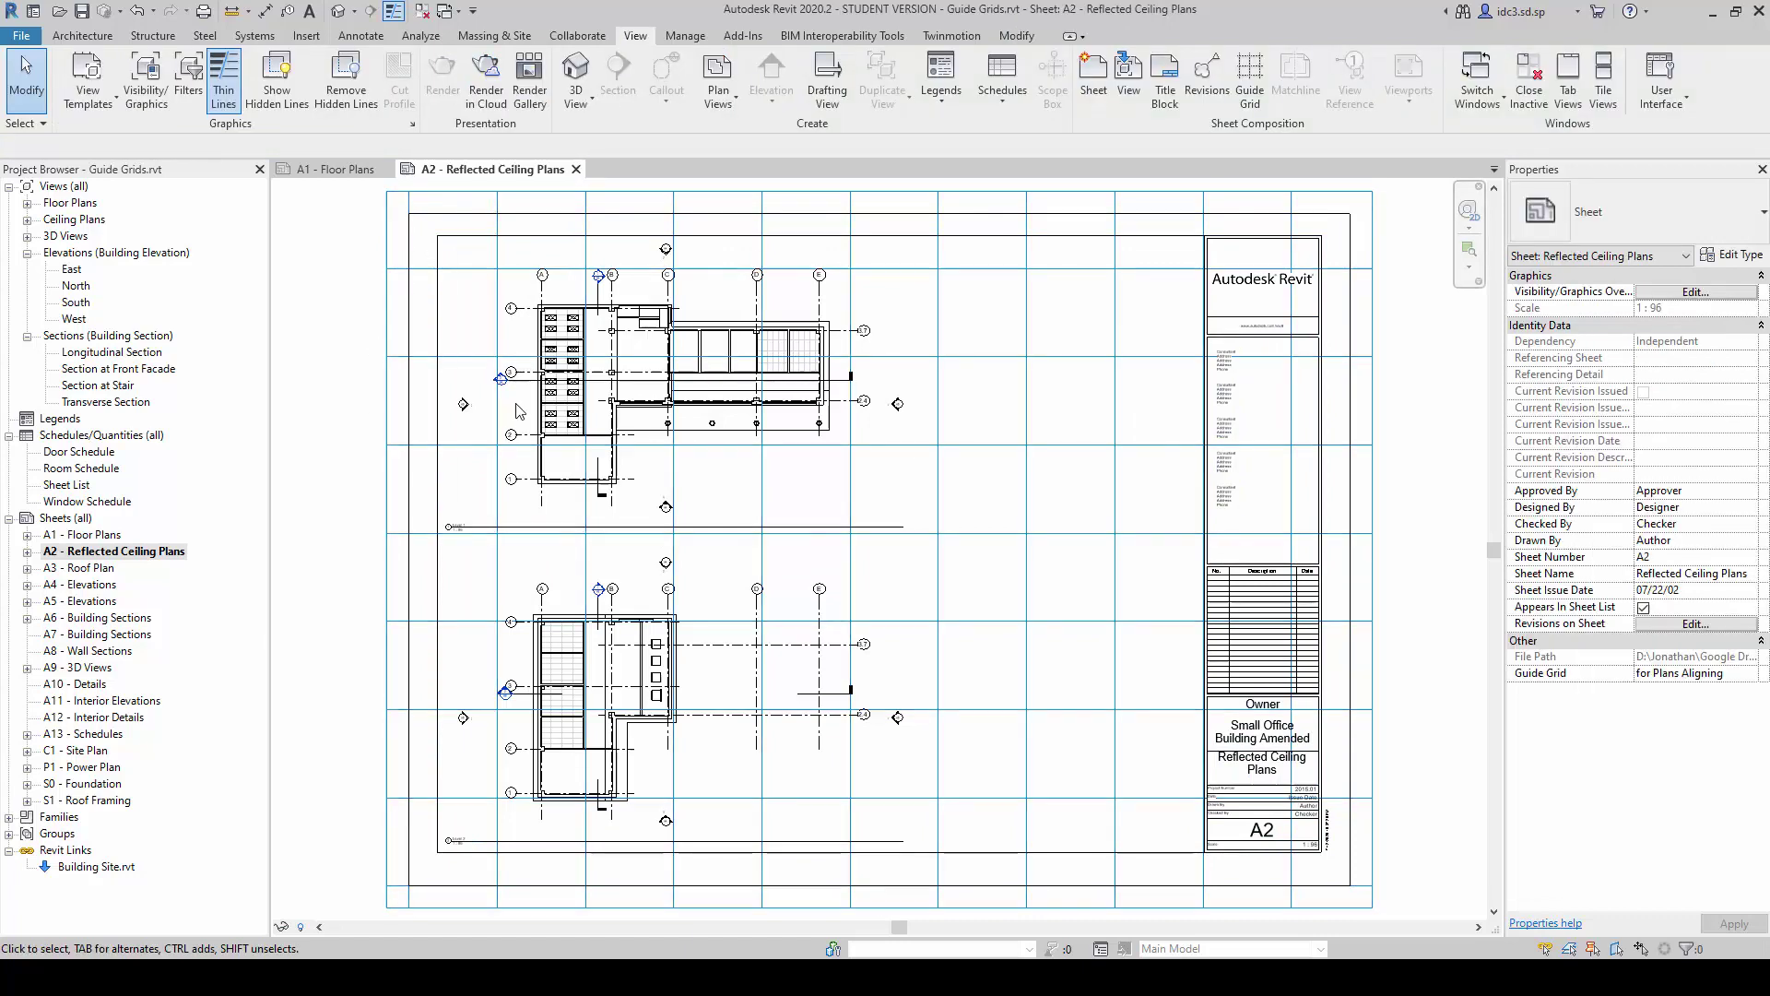
pyautogui.scroll(3, 487, 292)
pyautogui.scroll(-1, 487, 292)
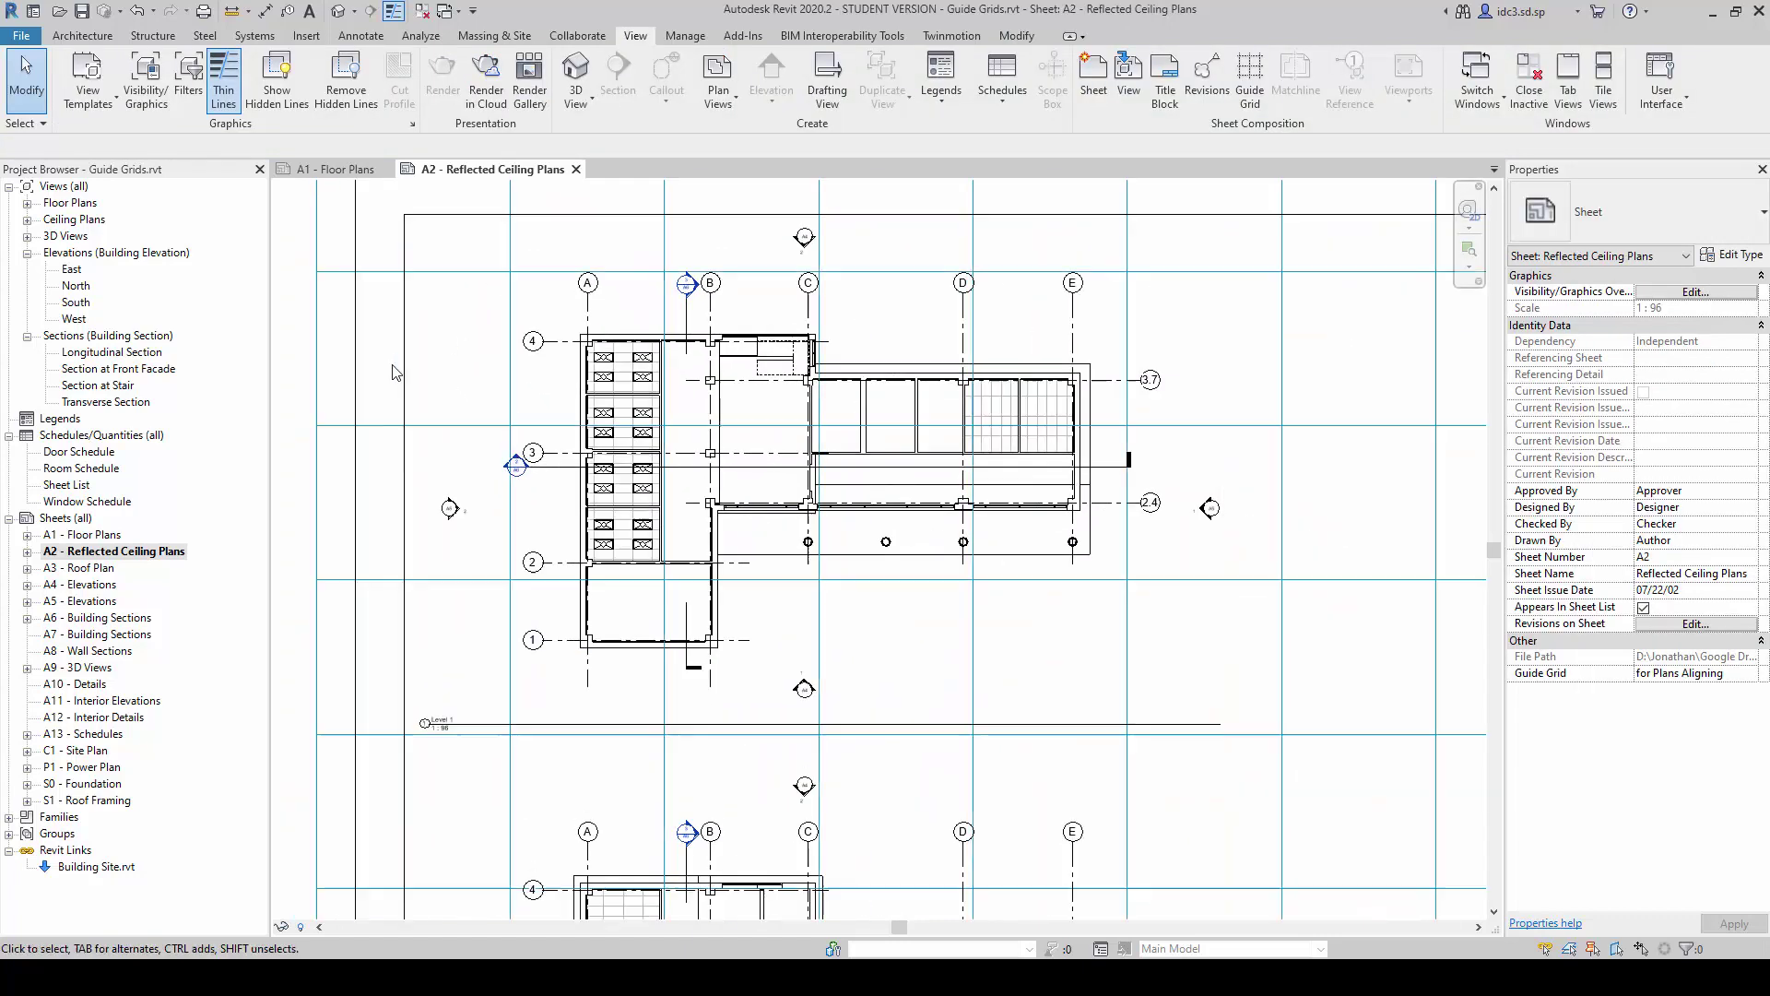
pyautogui.click(434, 340)
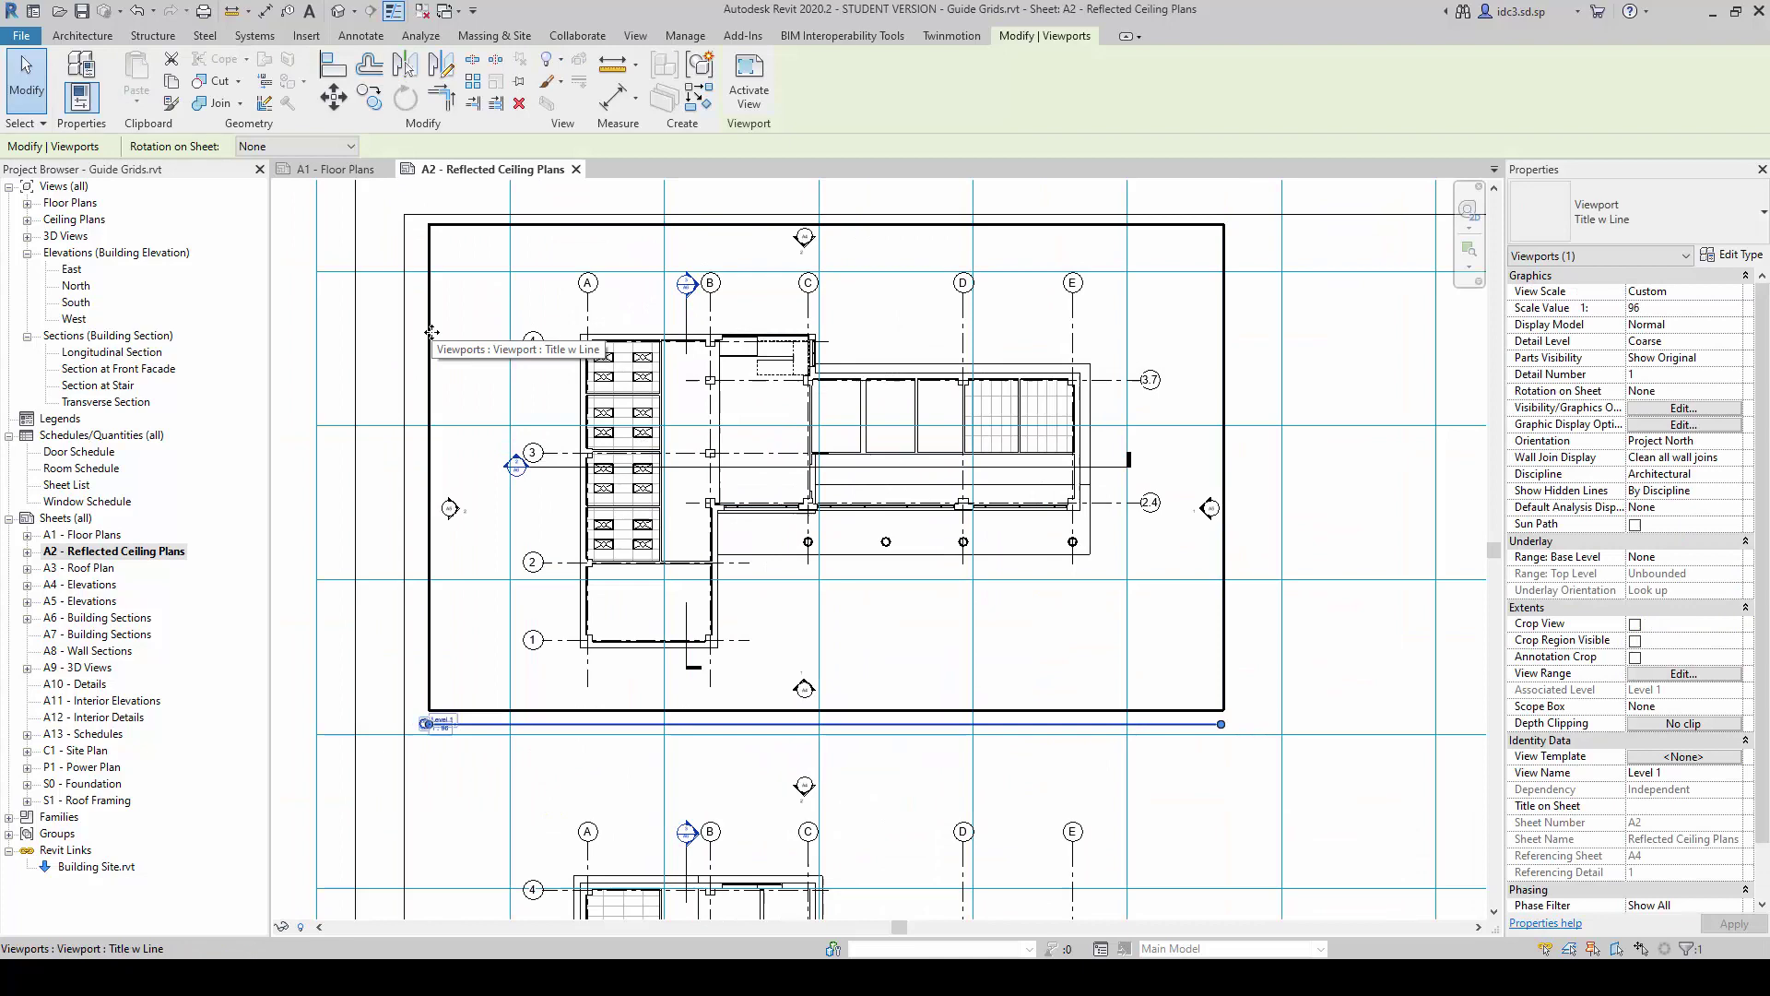
pyautogui.click(335, 99)
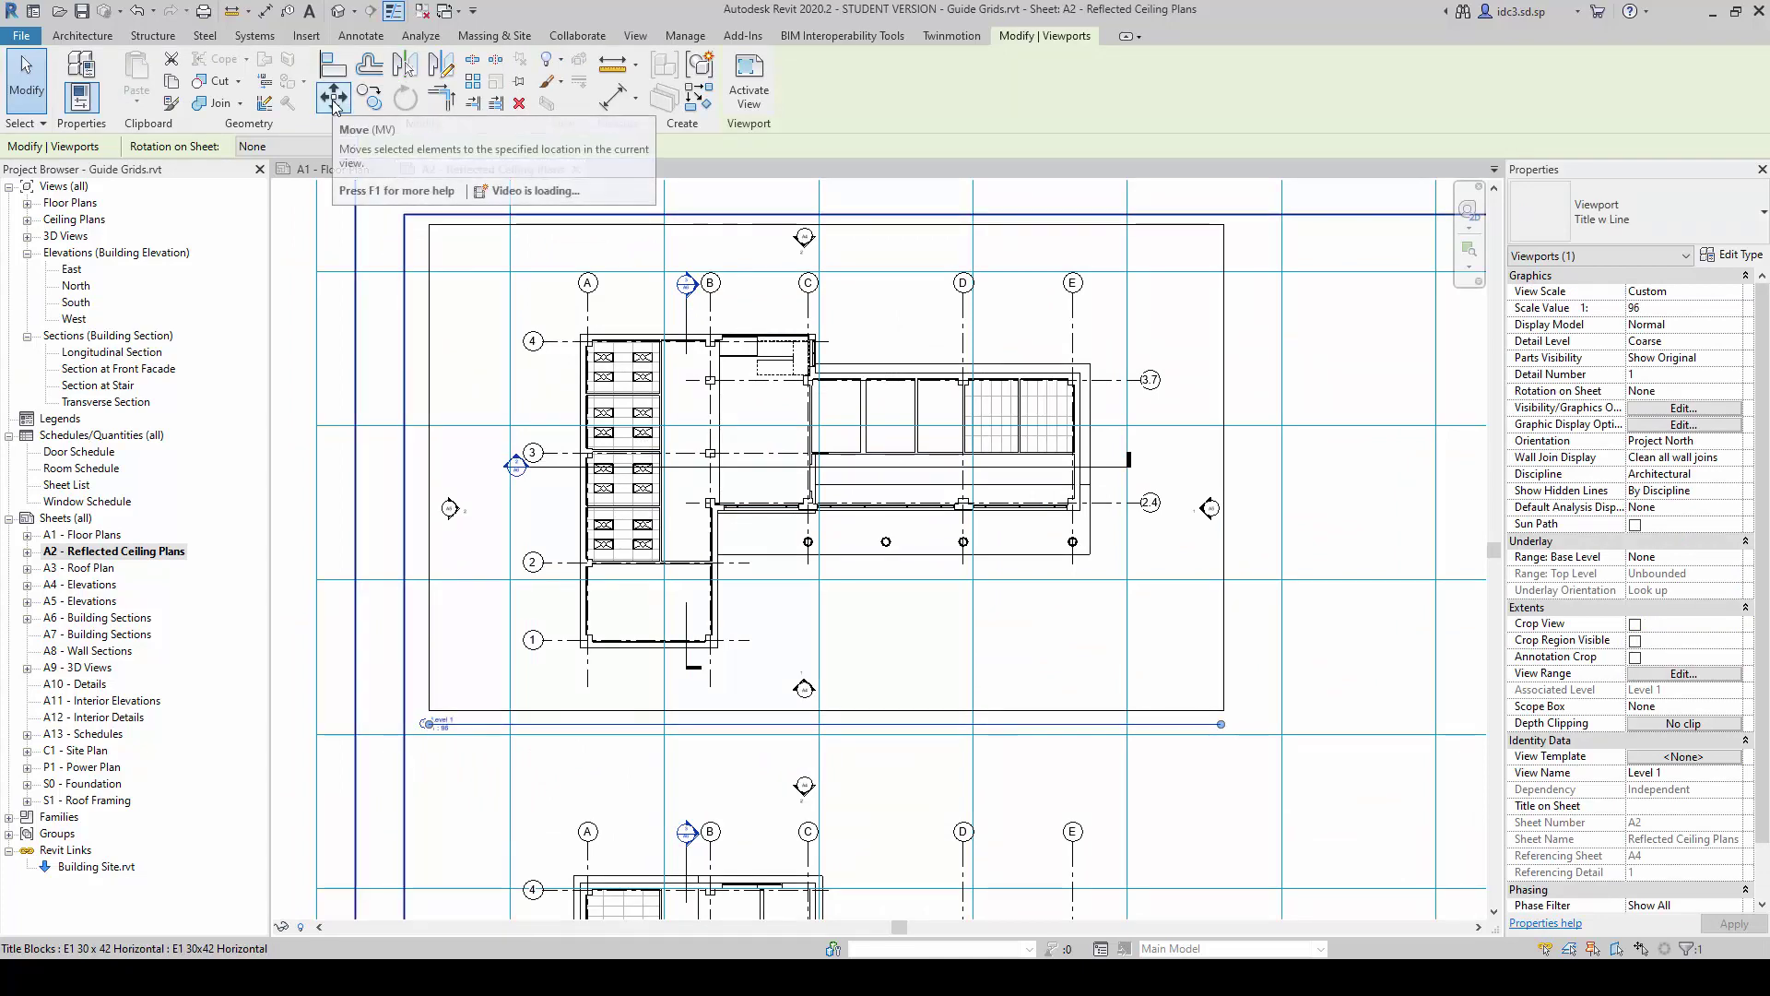
pyautogui.click(336, 100)
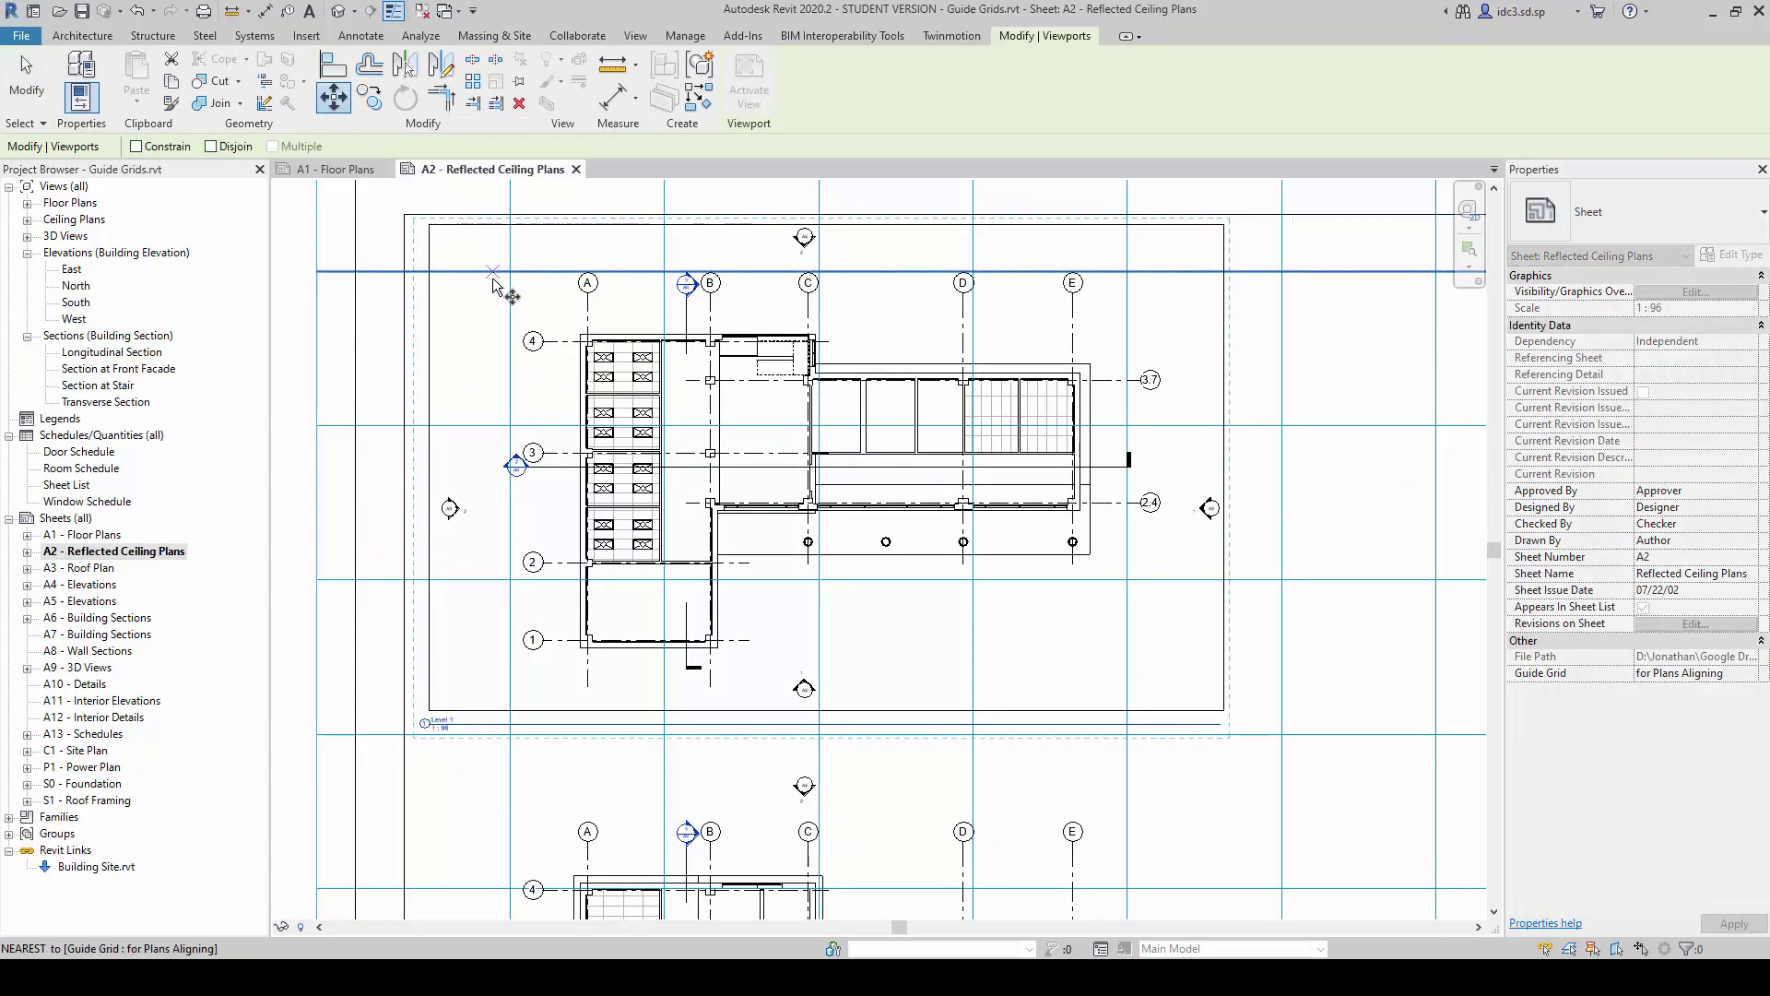
pyautogui.scroll(2, 610, 358)
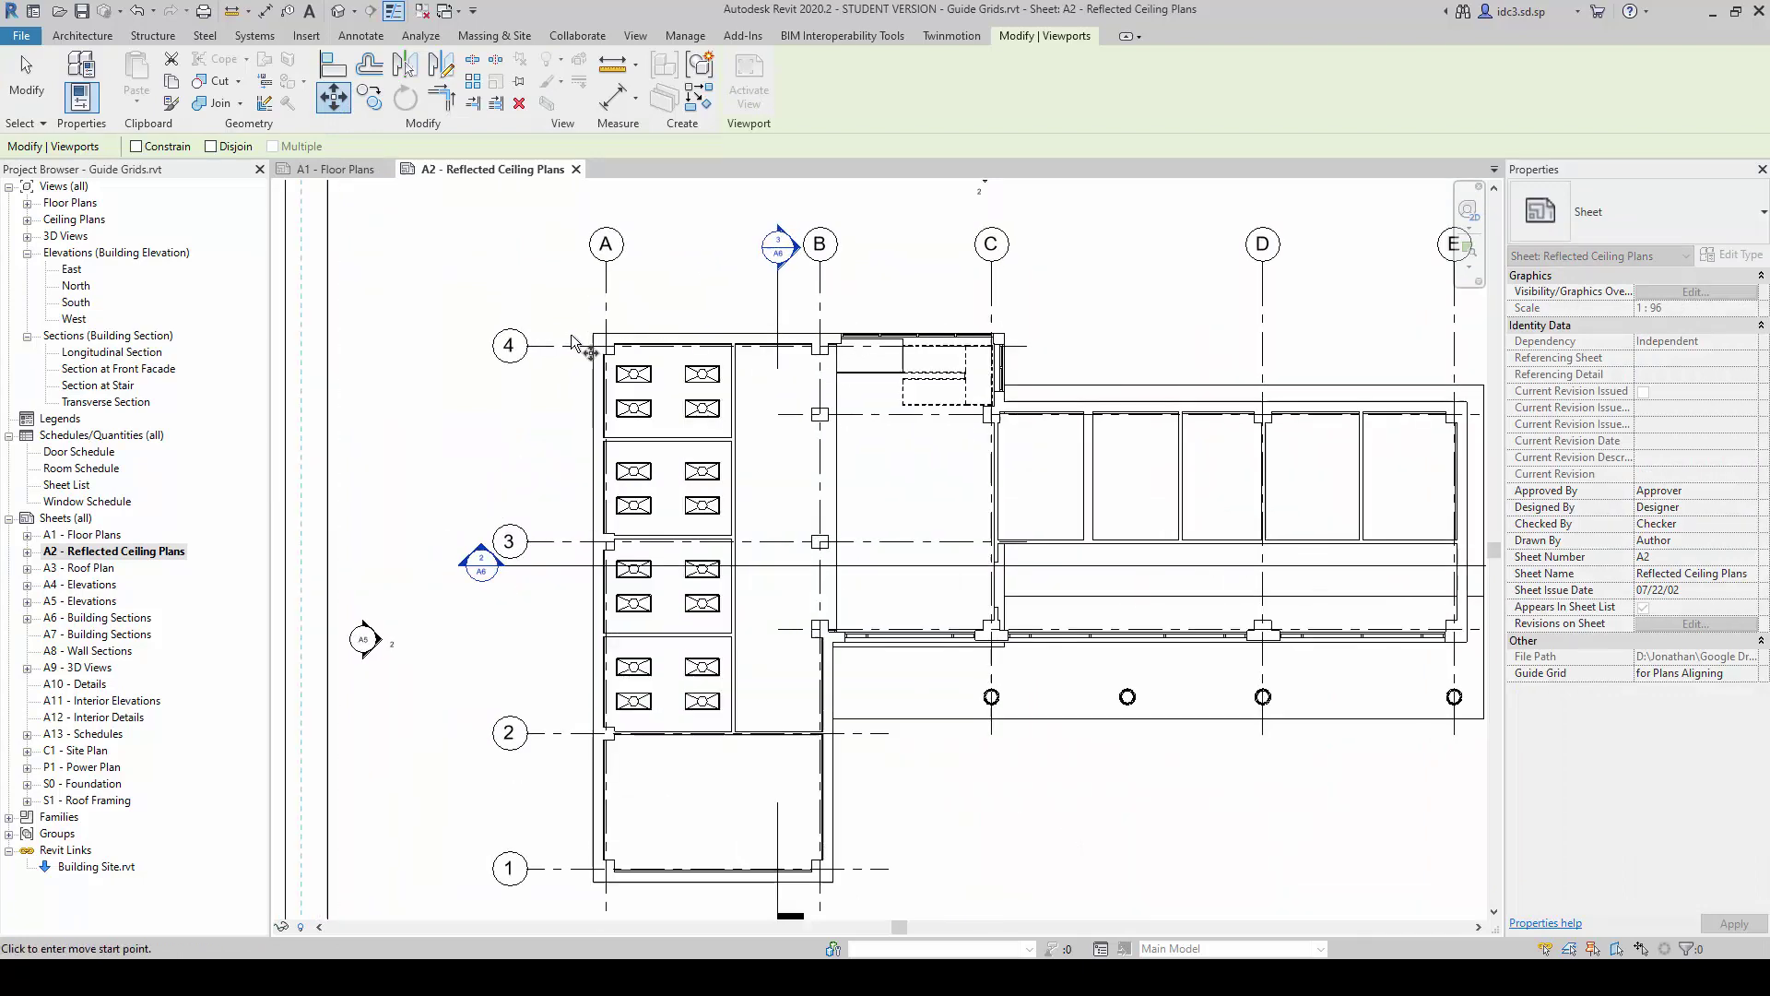
pyautogui.scroll(1, 595, 387)
pyautogui.scroll(2, 610, 353)
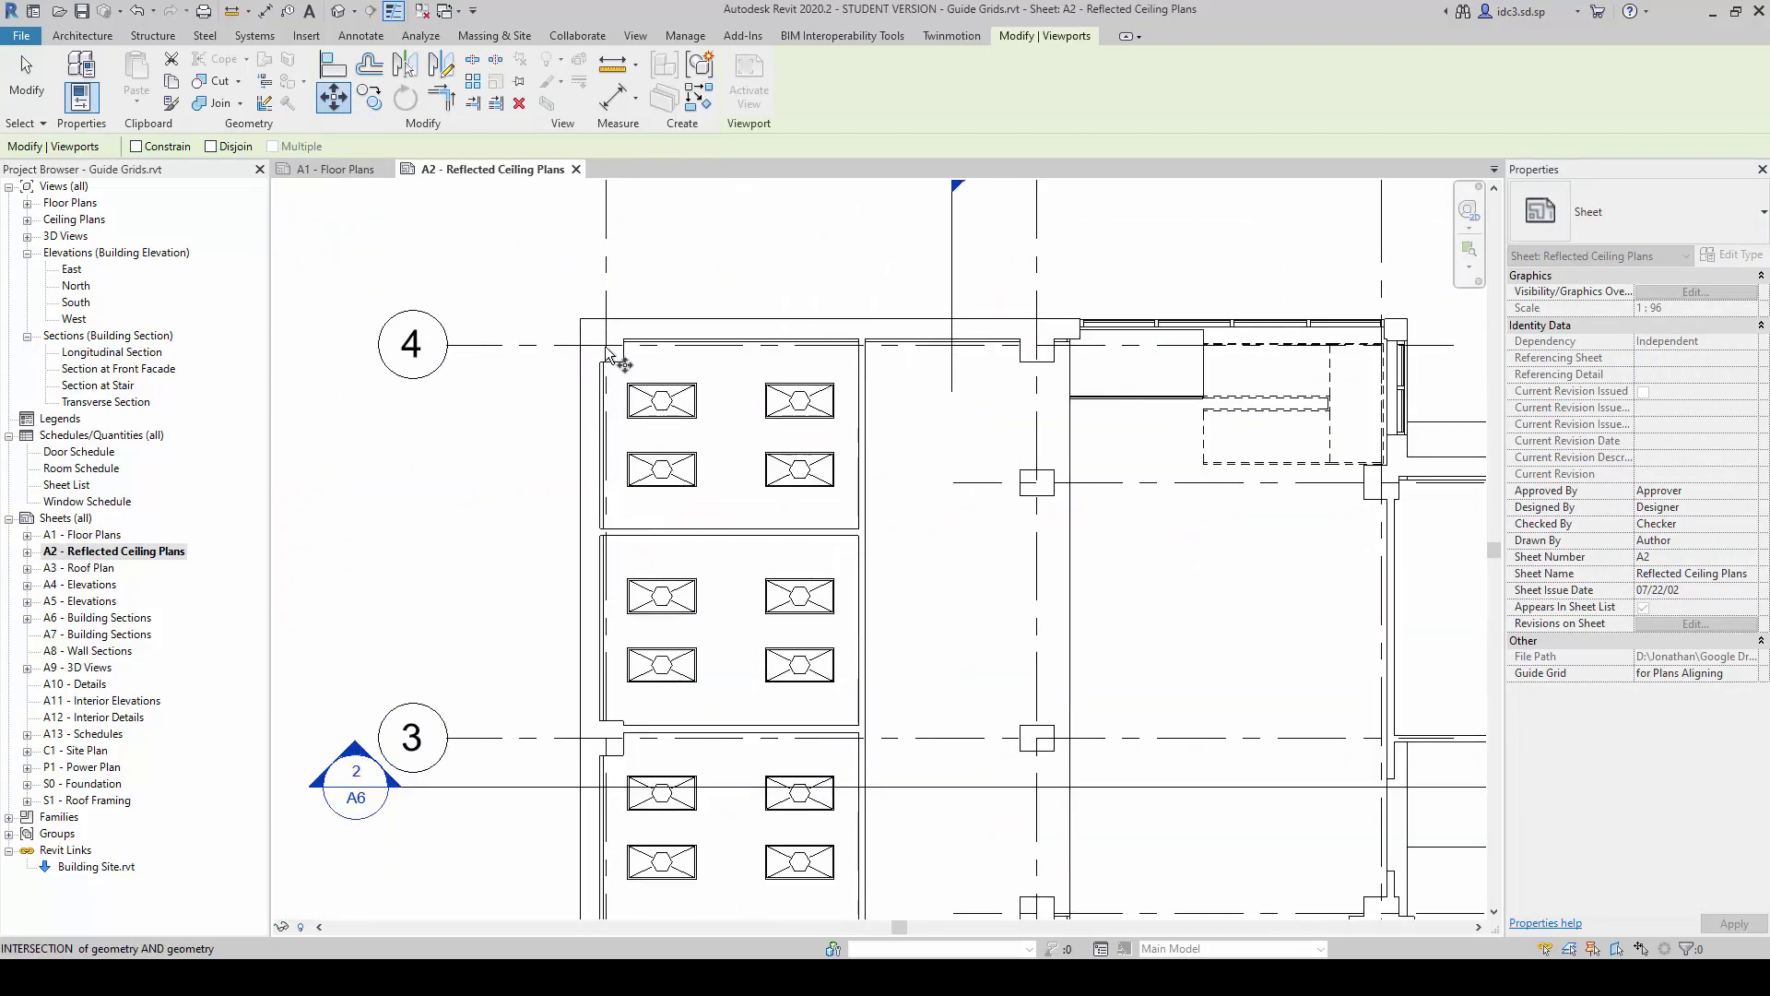
pyautogui.click(605, 343)
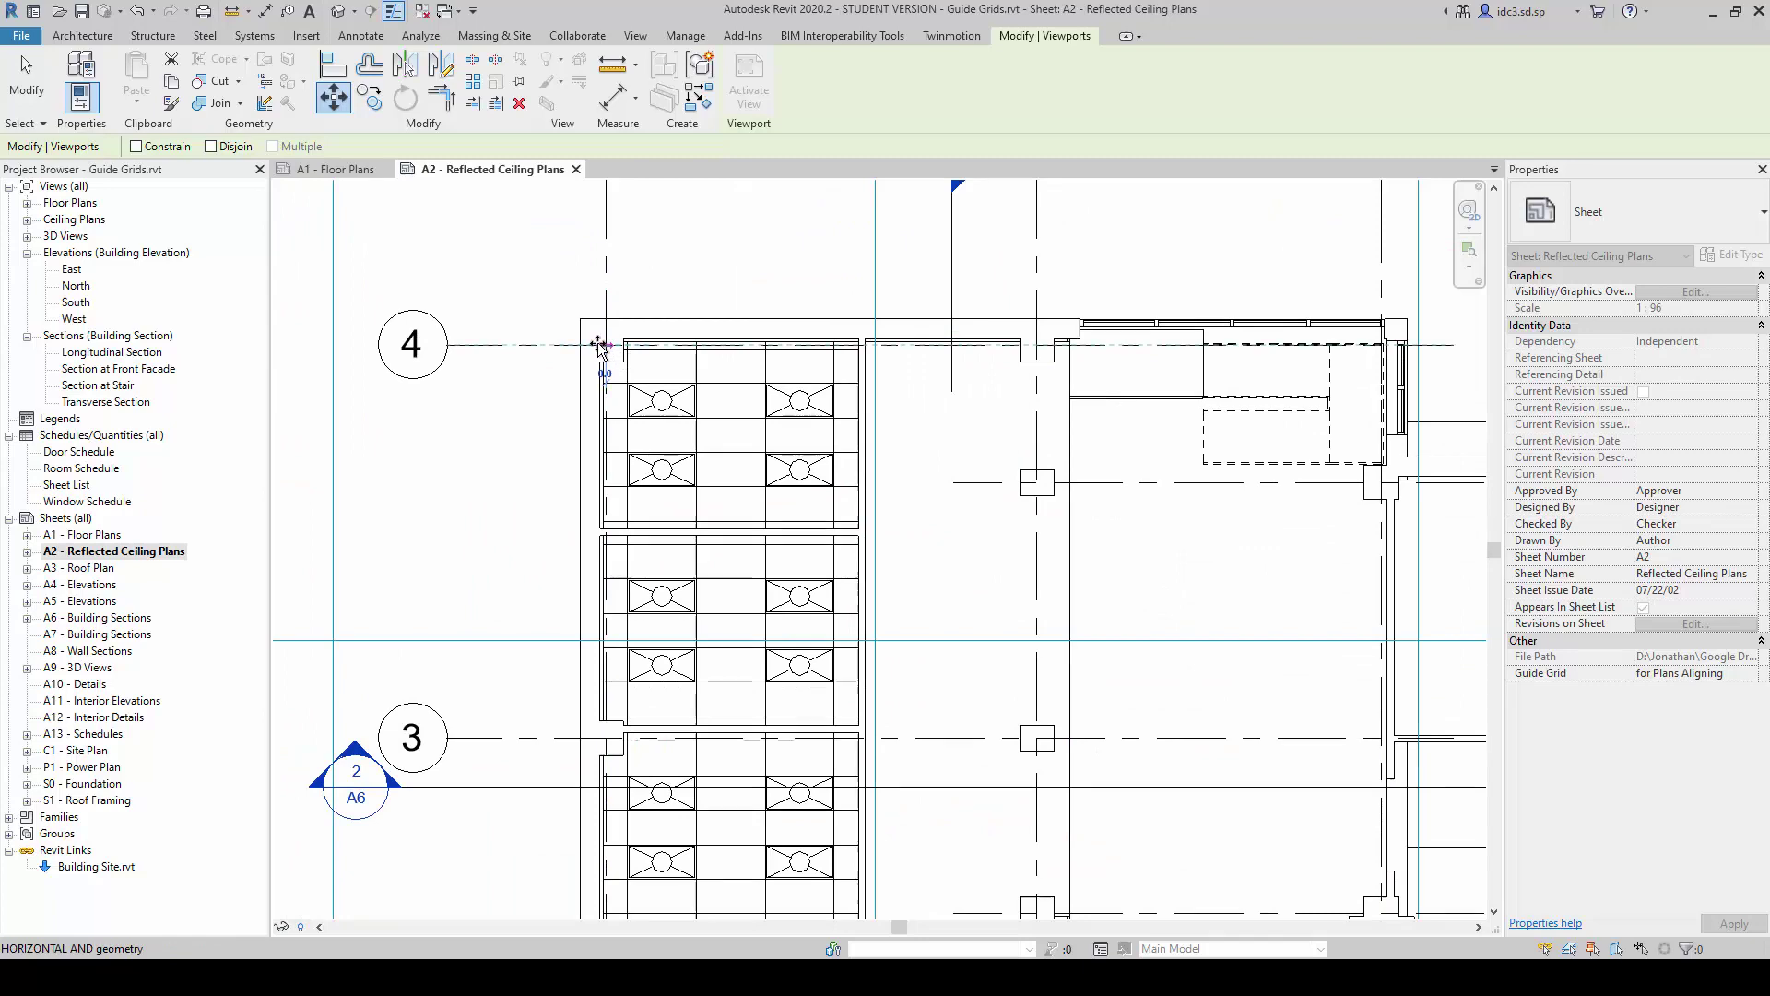
pyautogui.click(881, 645)
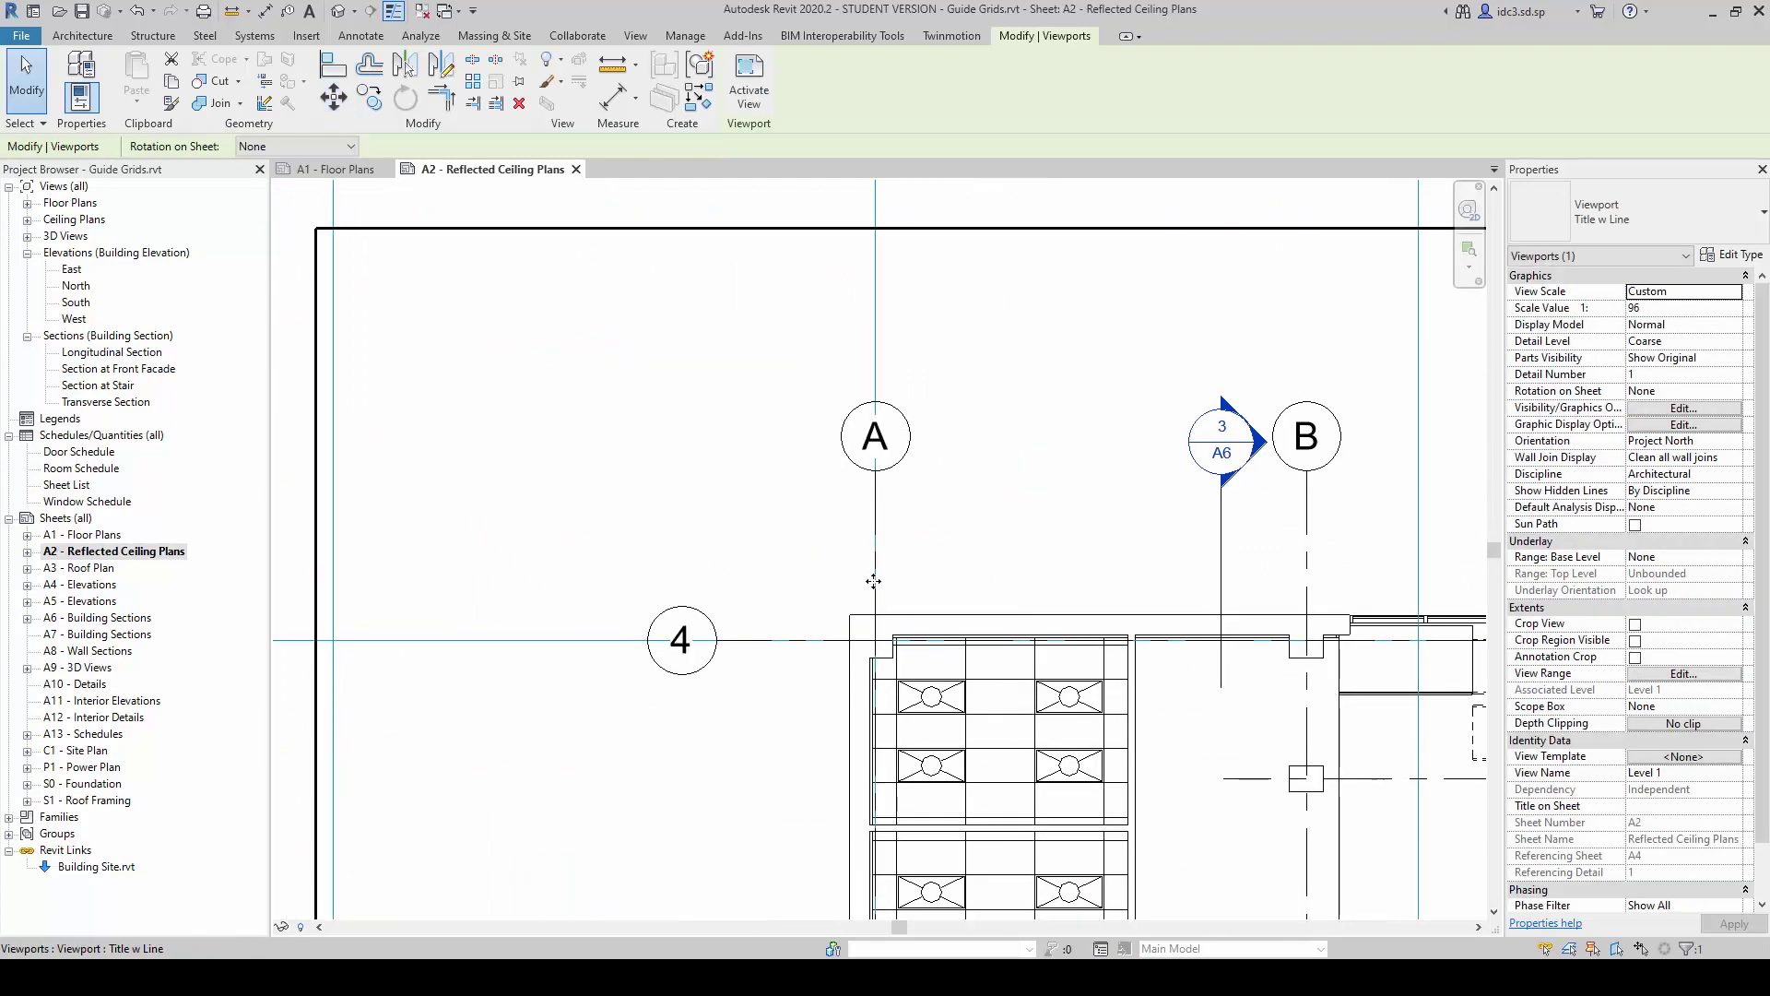
pyautogui.scroll(-3, 873, 582)
pyautogui.scroll(-3, 859, 553)
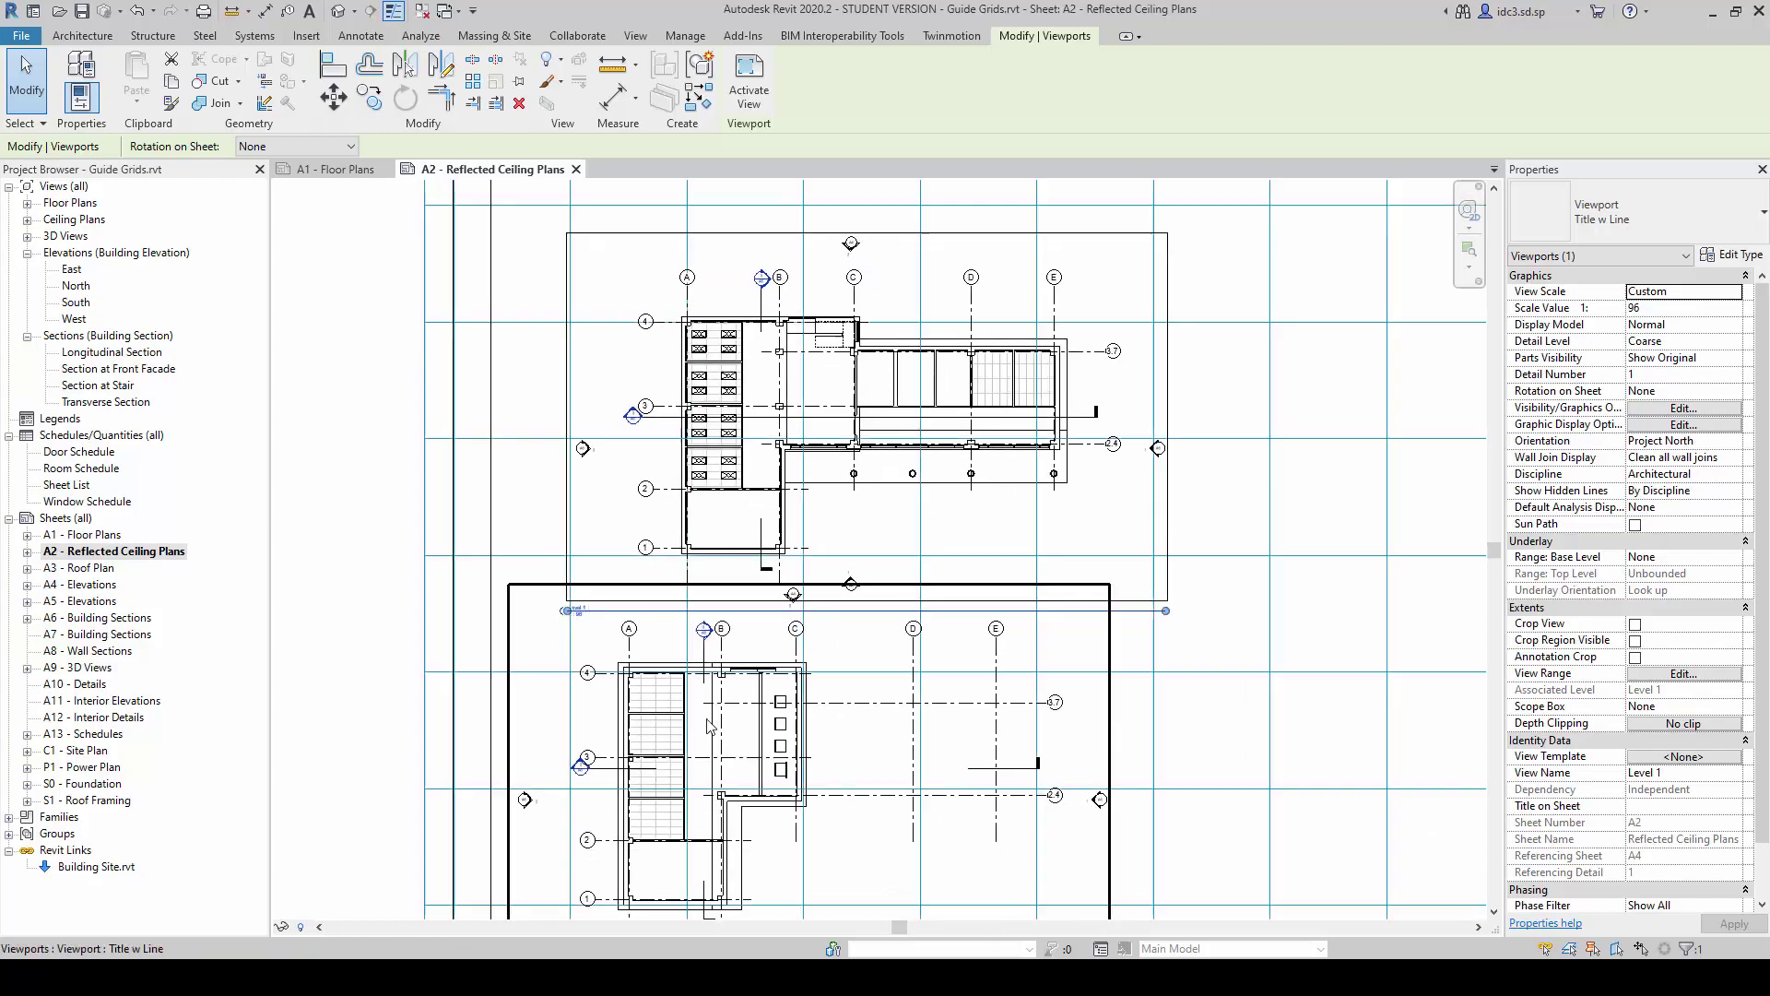
# Move the lower Level 2 ceiling plan from grid 4/A onto a guide intersection, then recenter the sheet.
pyautogui.moveTo(709, 723); pyautogui.dragTo(761, 524, button='middle')
pyautogui.scroll(4, 659, 471)
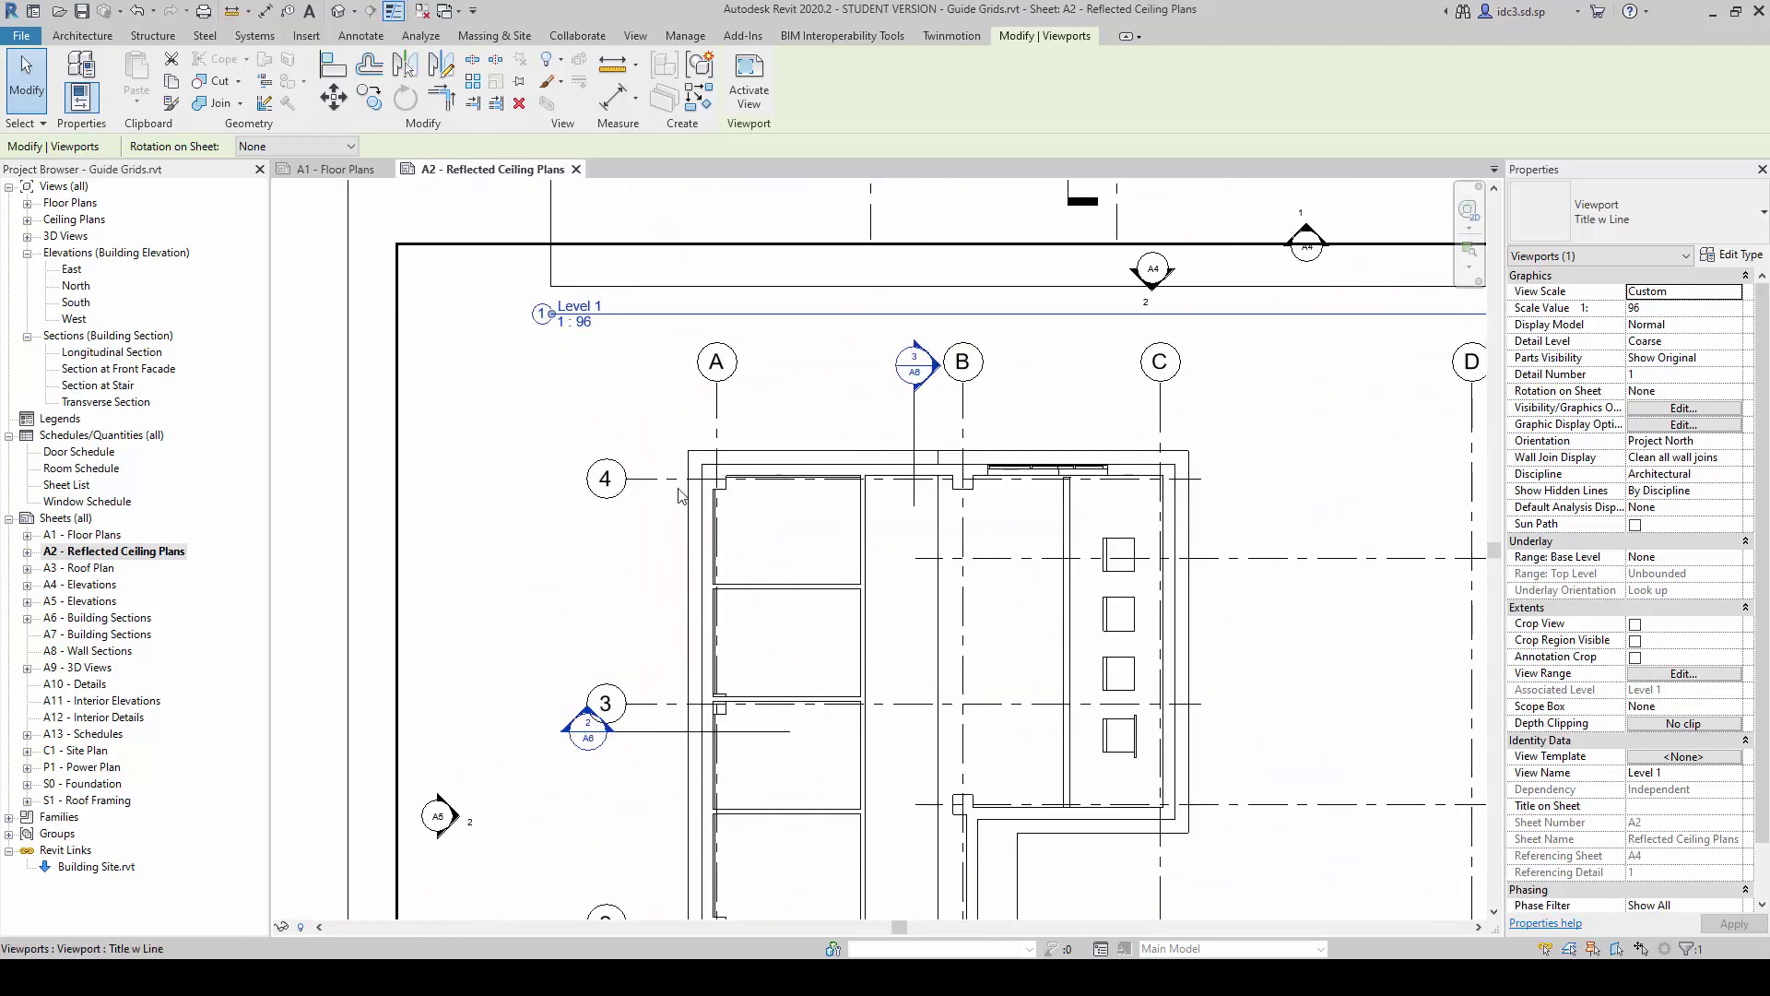
pyautogui.scroll(-3, 609, 484)
pyautogui.click(553, 474)
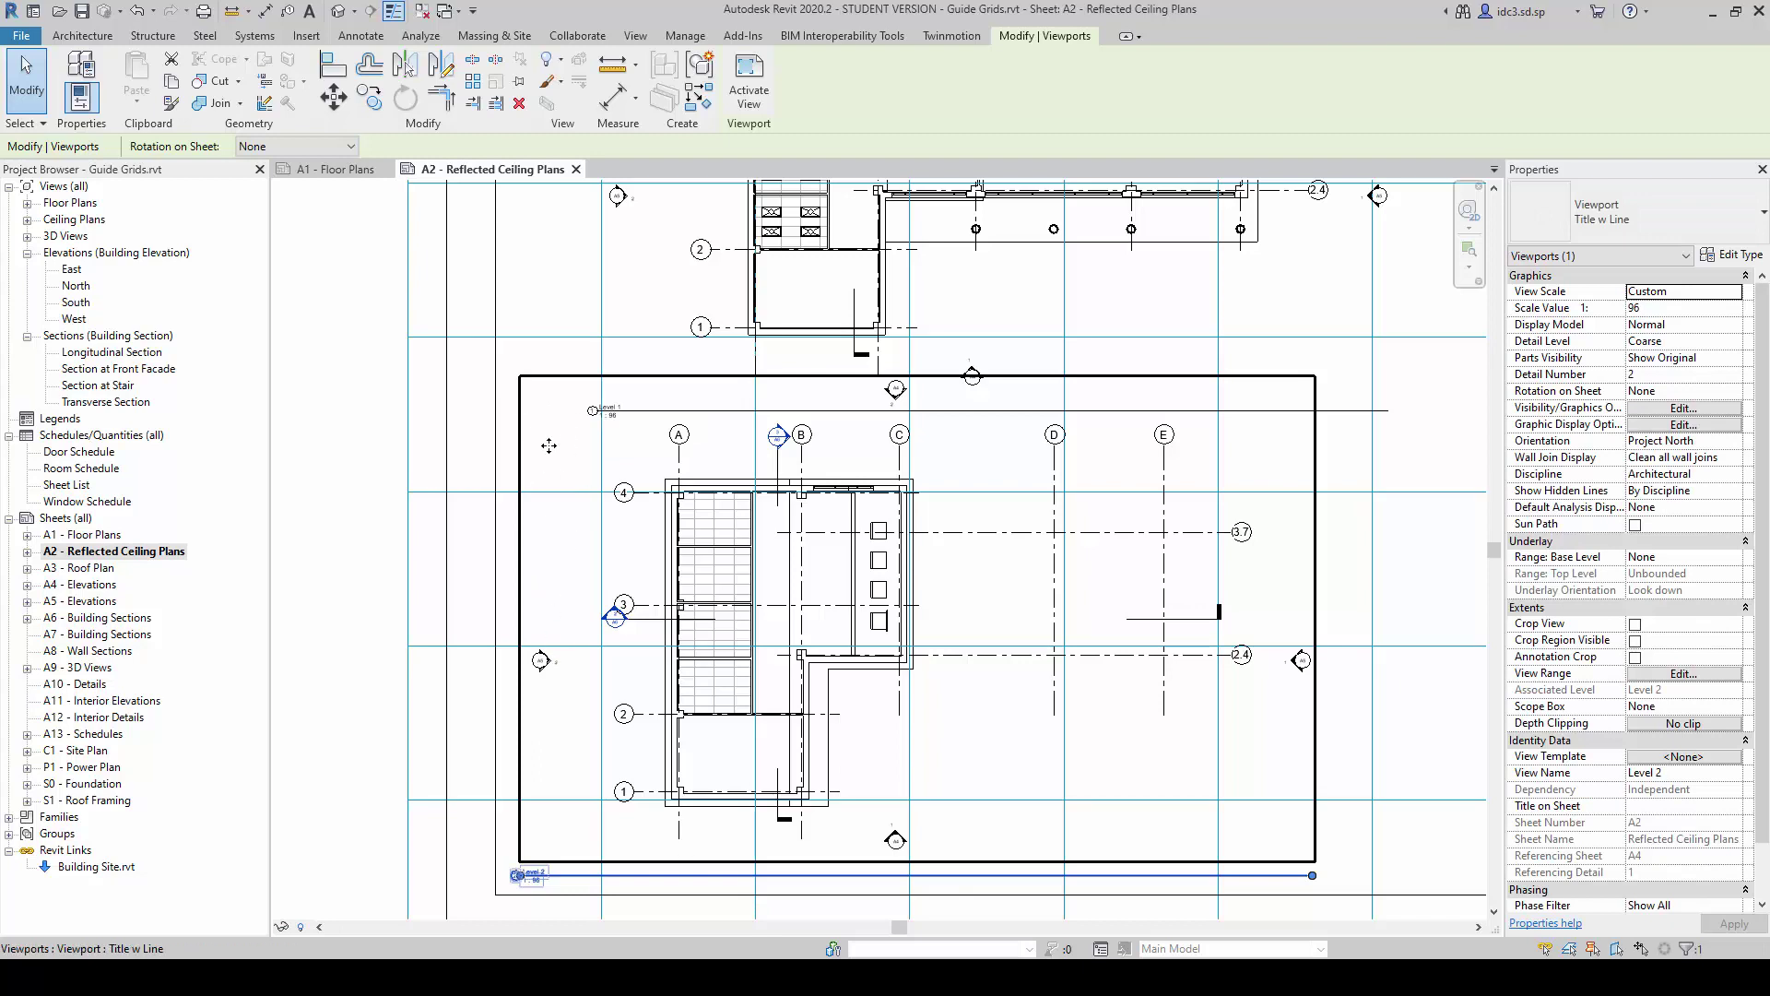
pyautogui.click(337, 96)
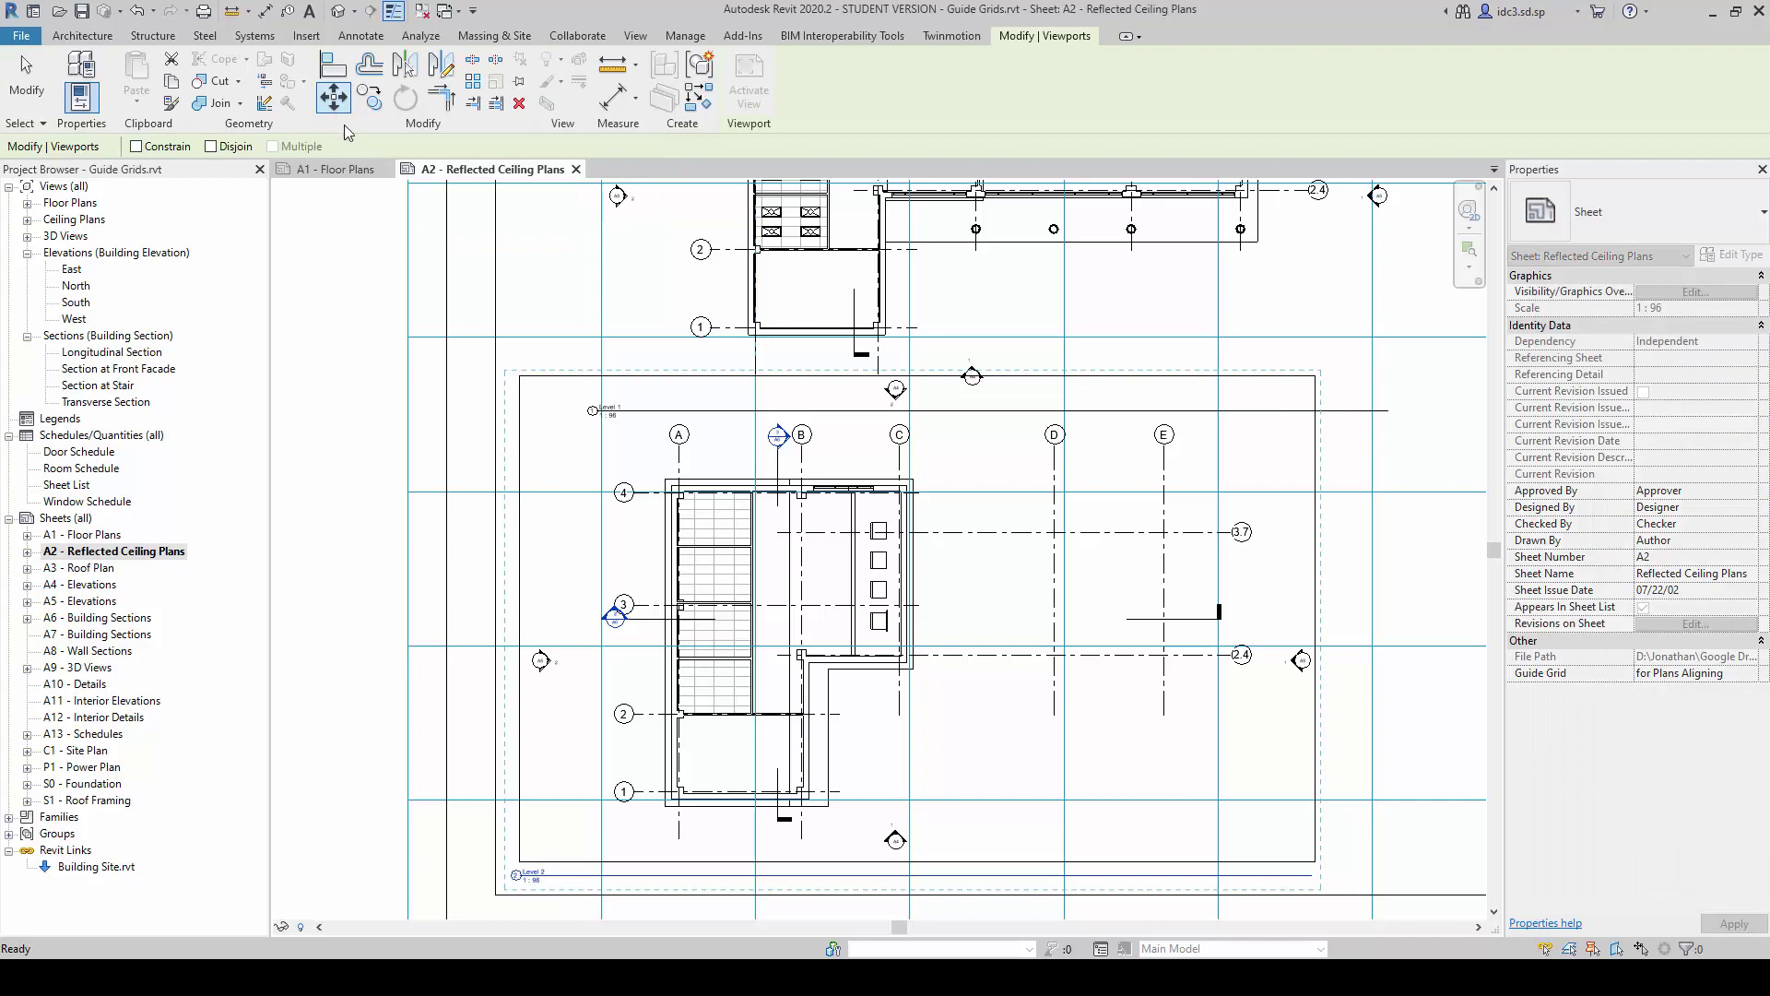
pyautogui.scroll(1, 696, 536)
pyautogui.scroll(3, 696, 537)
pyautogui.scroll(2, 684, 498)
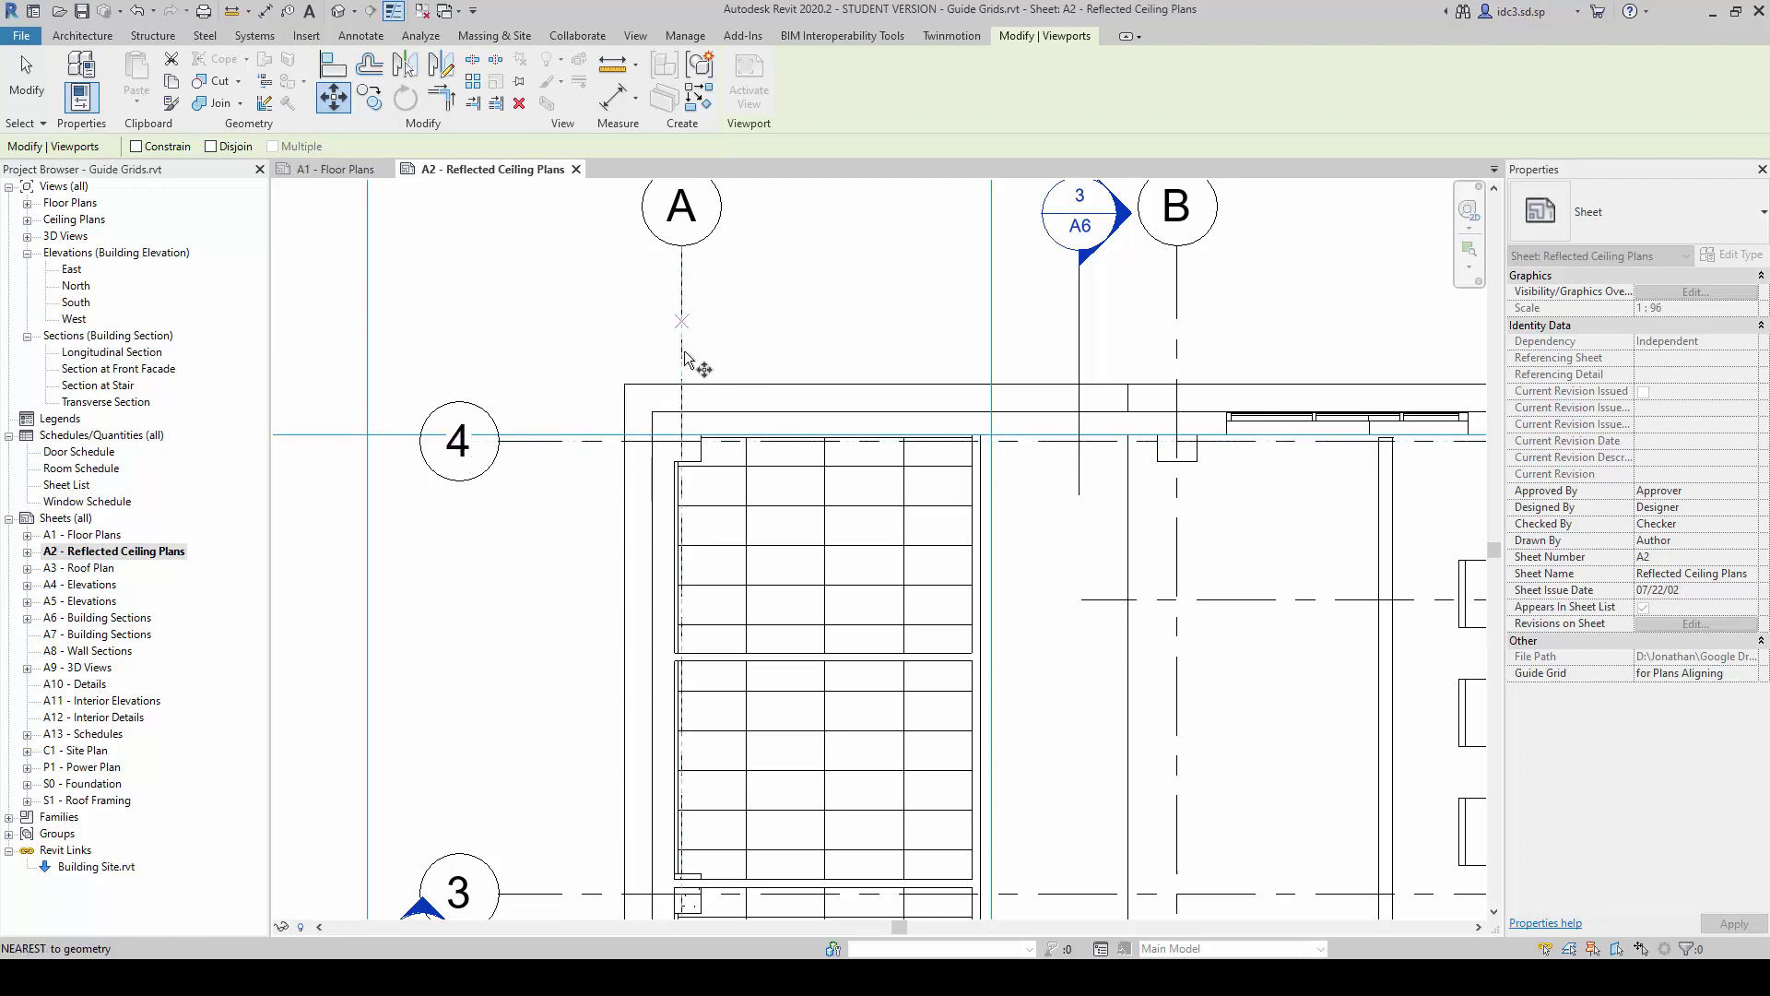
pyautogui.click(684, 446)
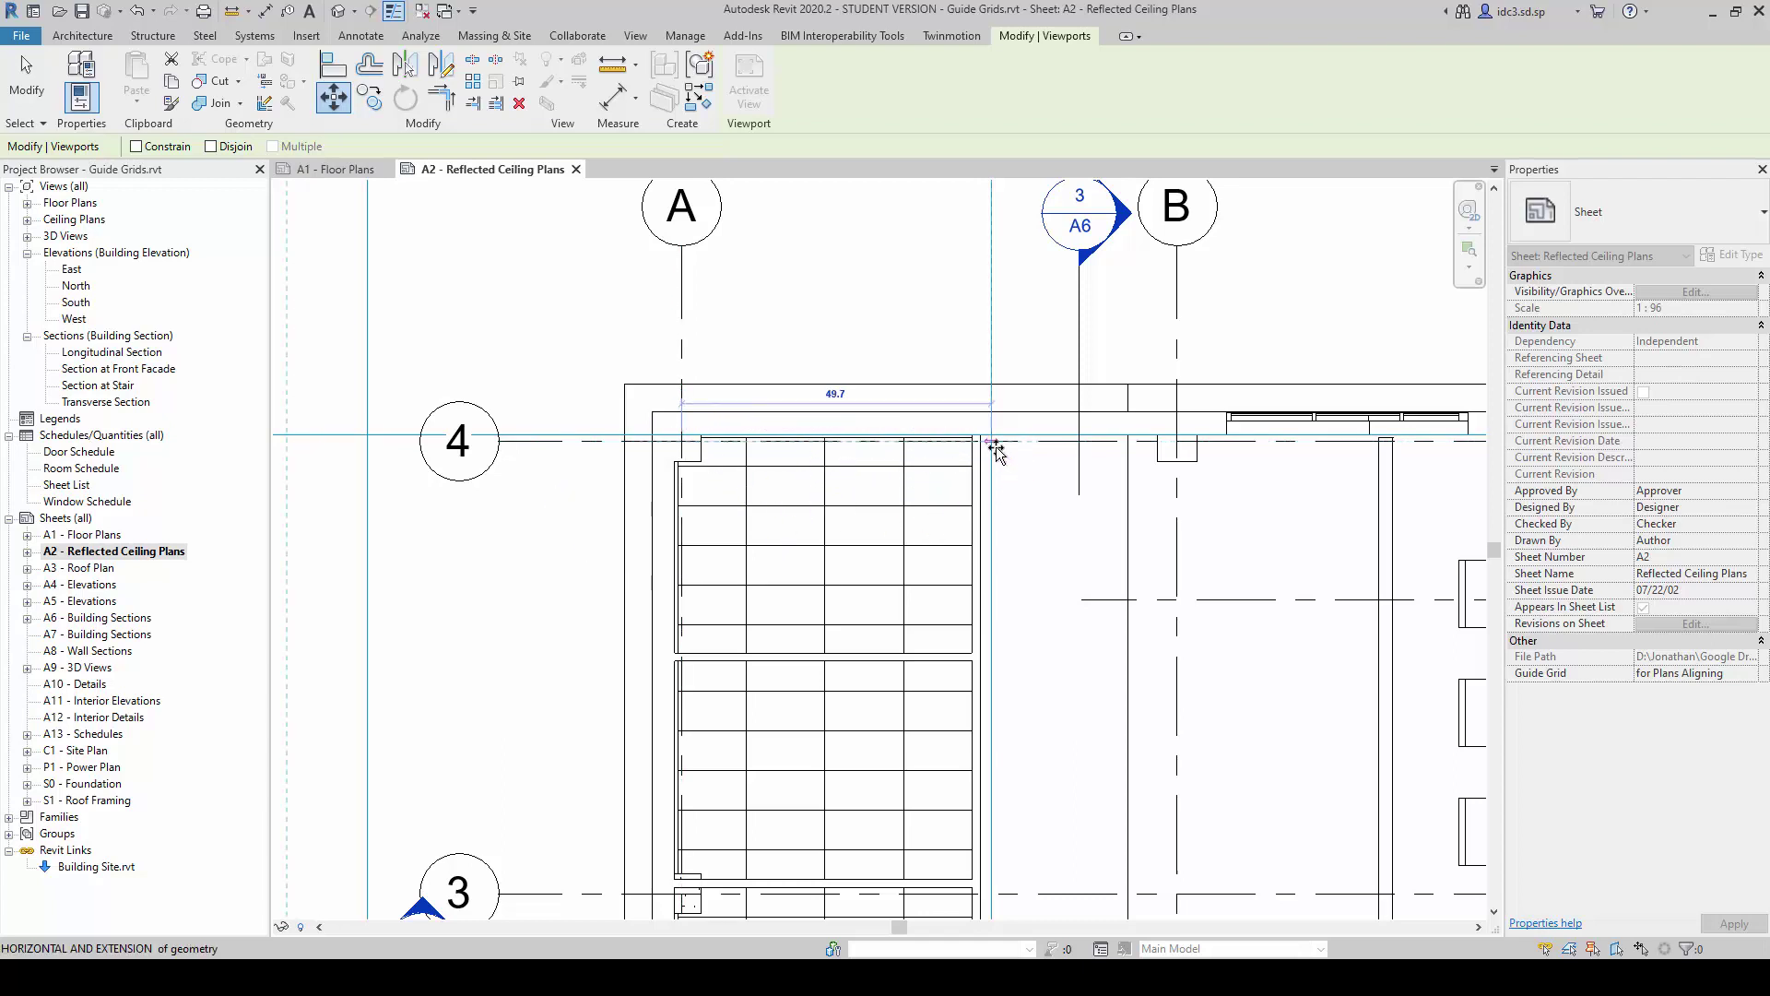
pyautogui.scroll(3, 1000, 456)
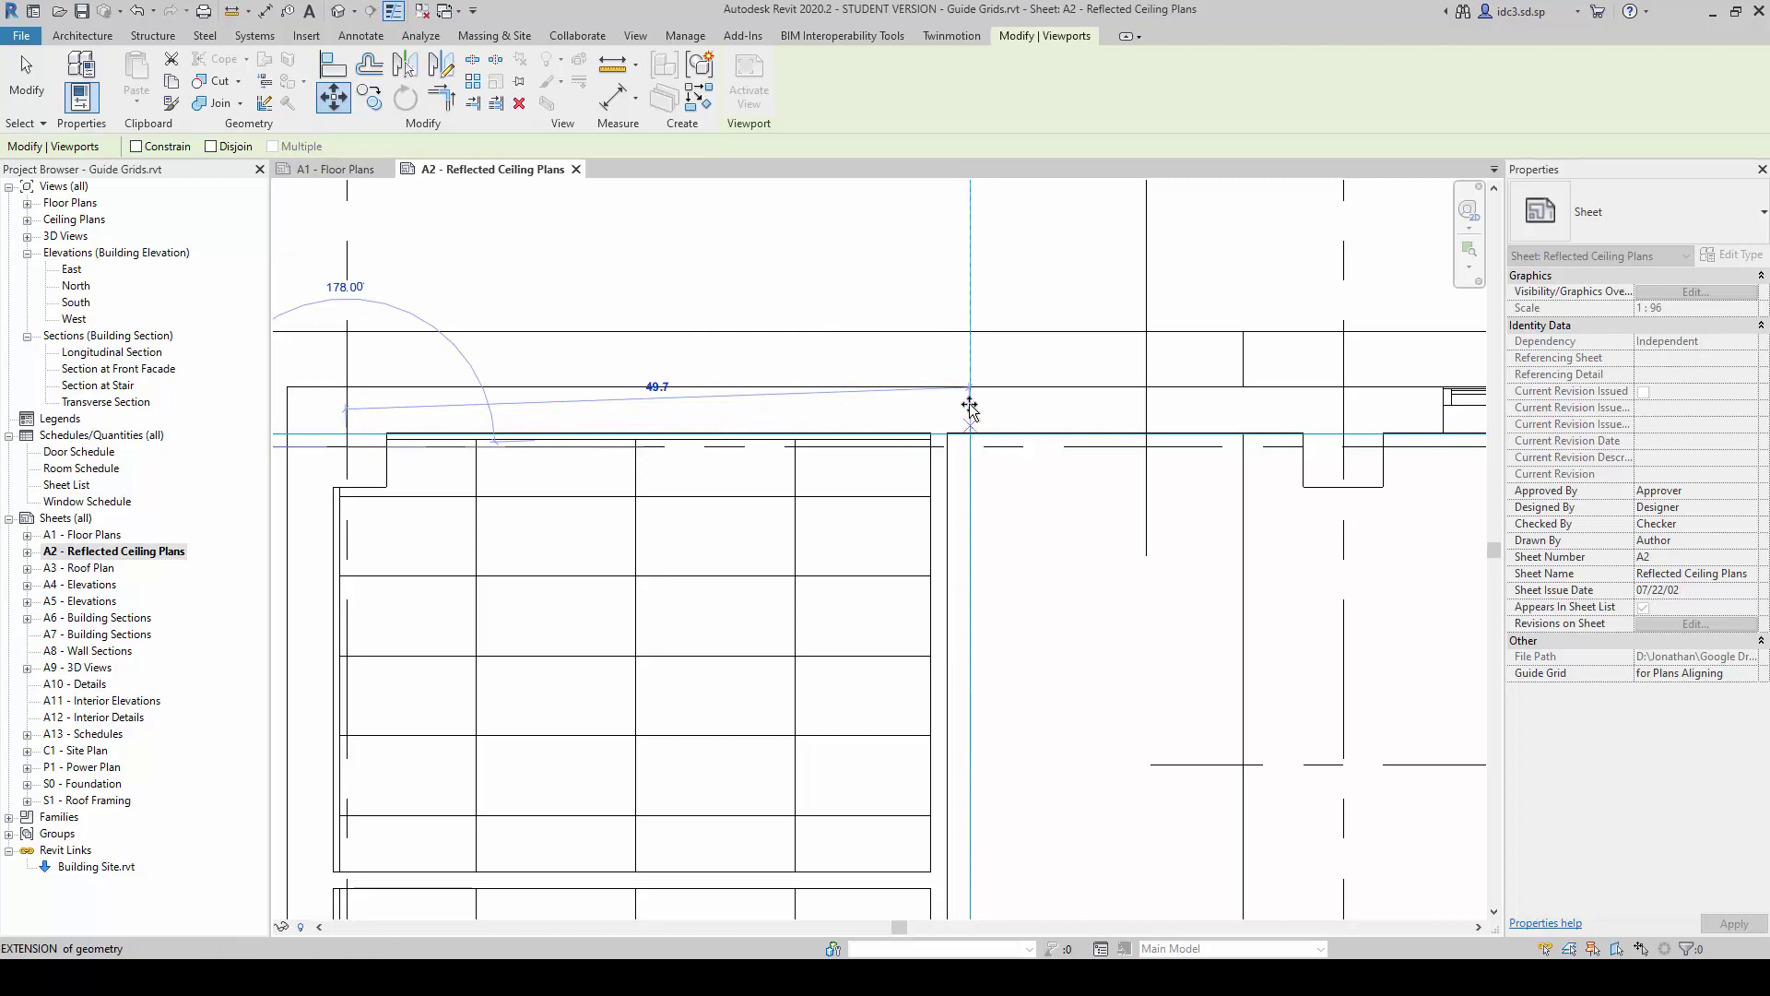
pyautogui.click(970, 432)
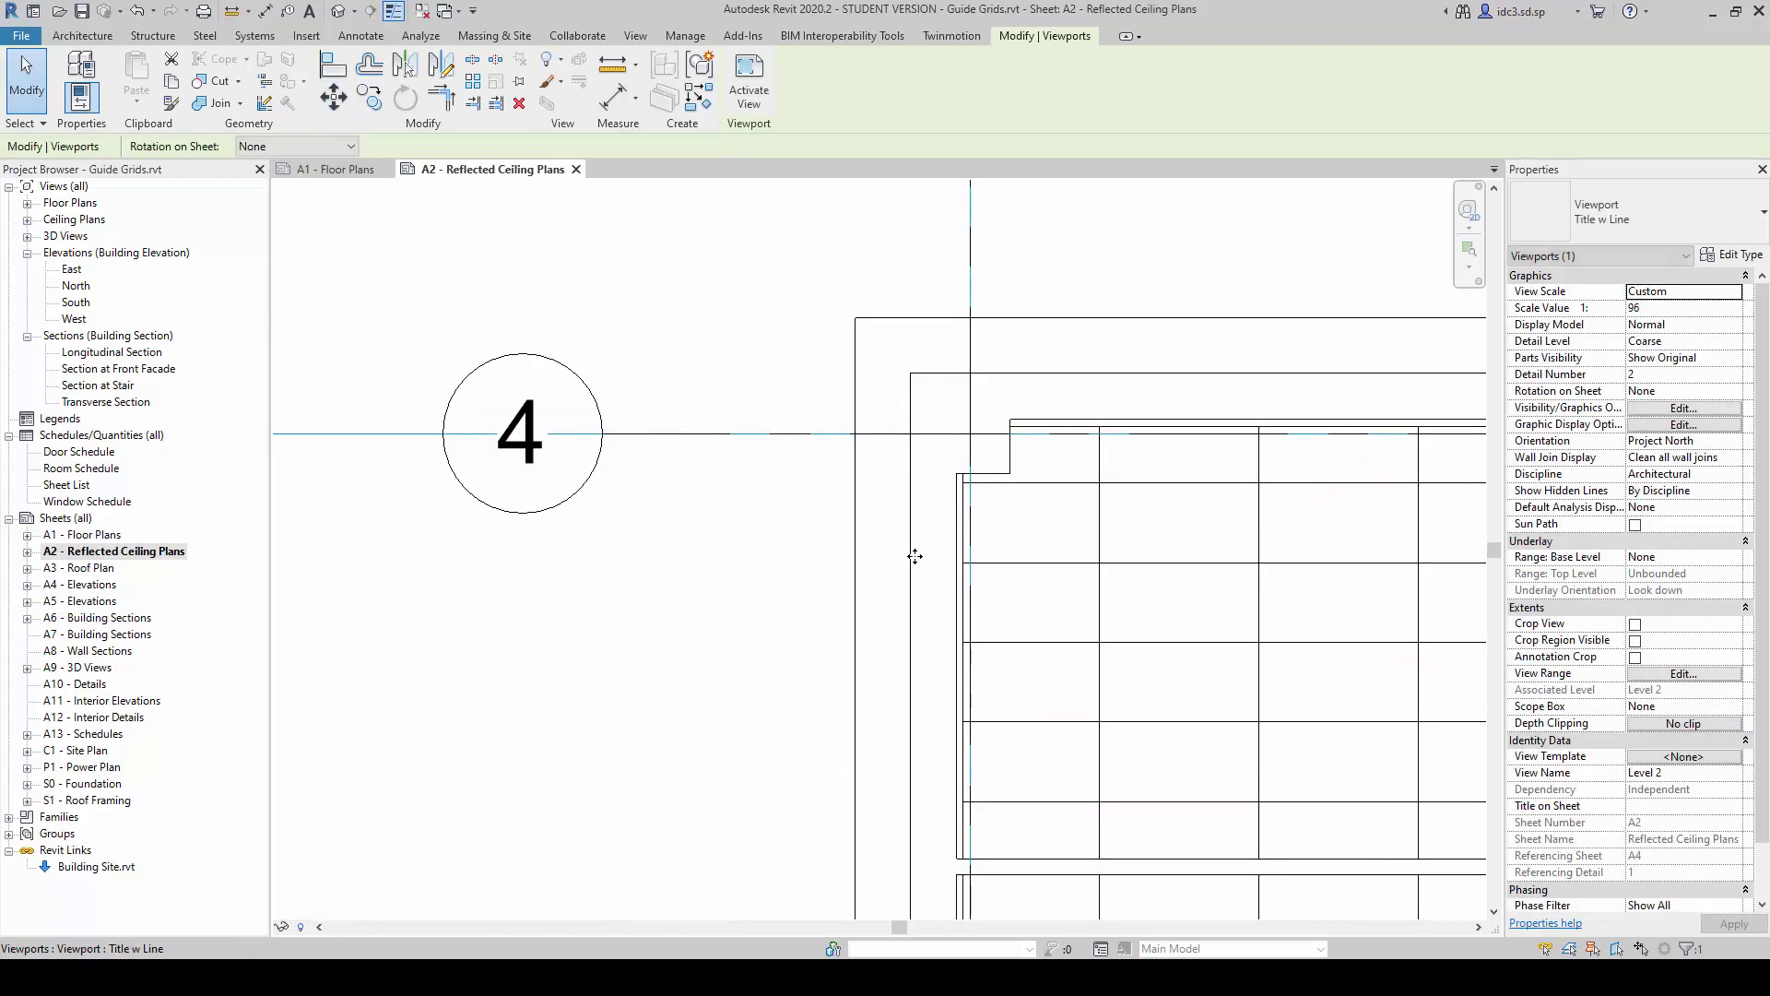
pyautogui.scroll(-5, 667, 587)
pyautogui.scroll(-3, 668, 588)
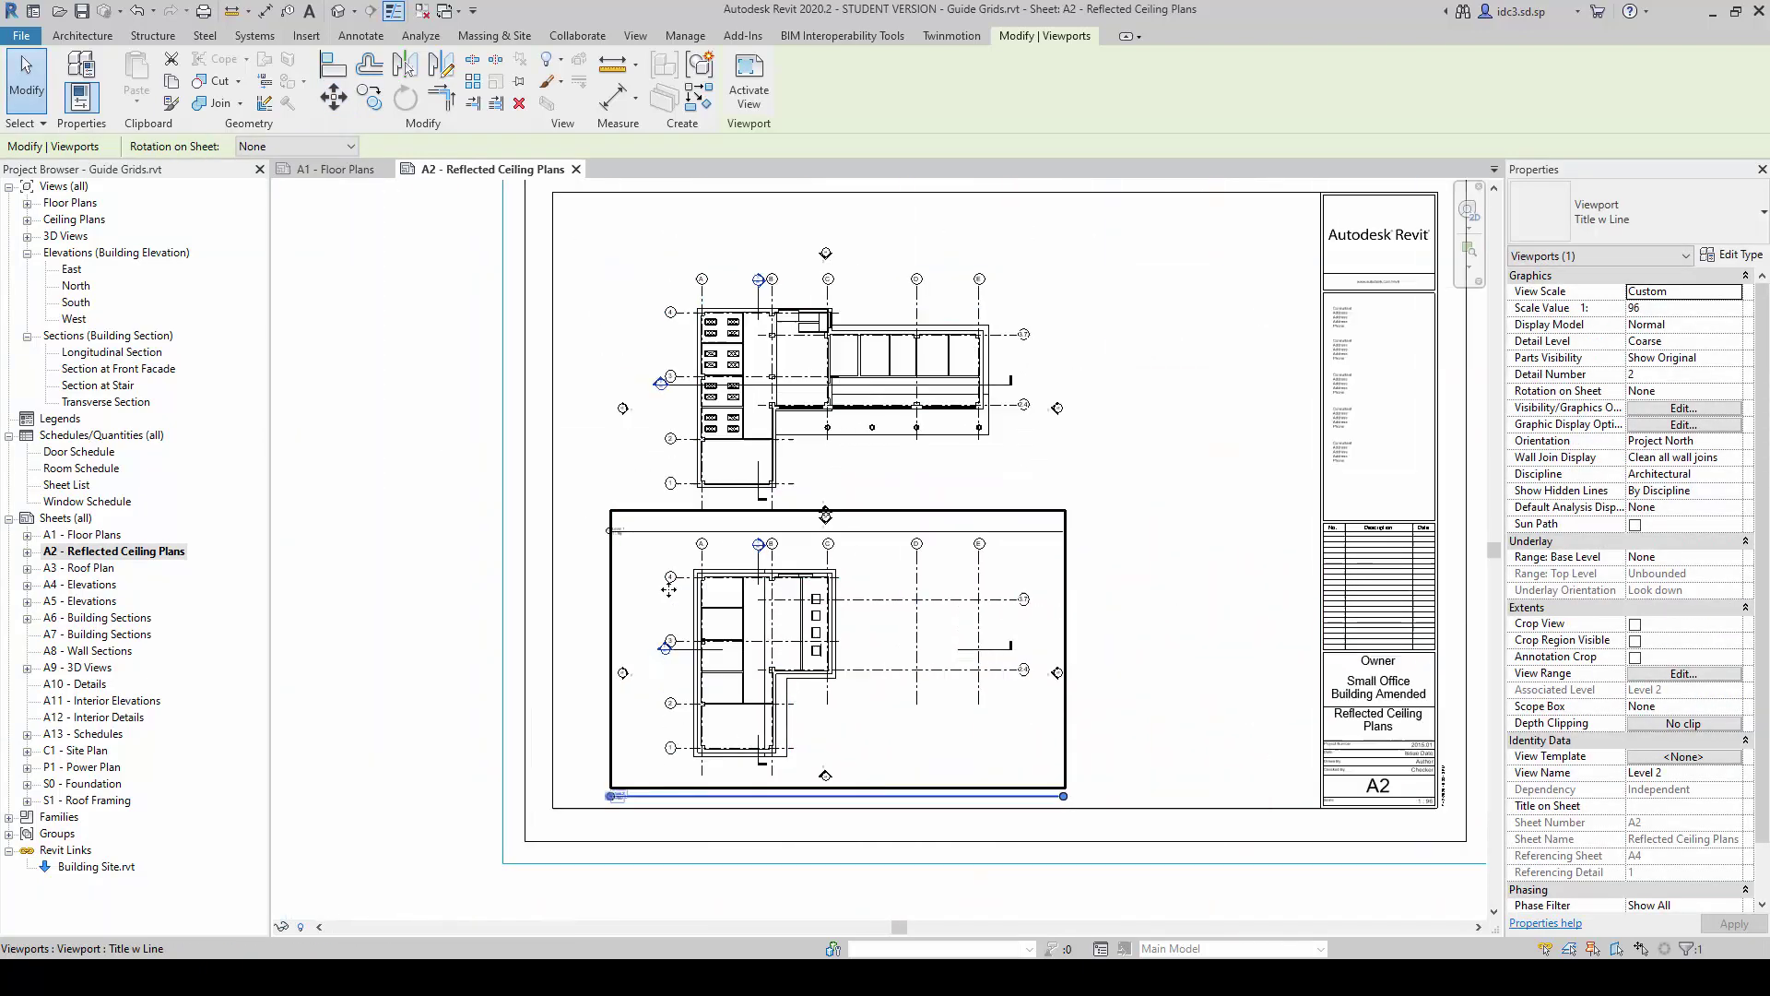
pyautogui.click(430, 707)
pyautogui.click(399, 665)
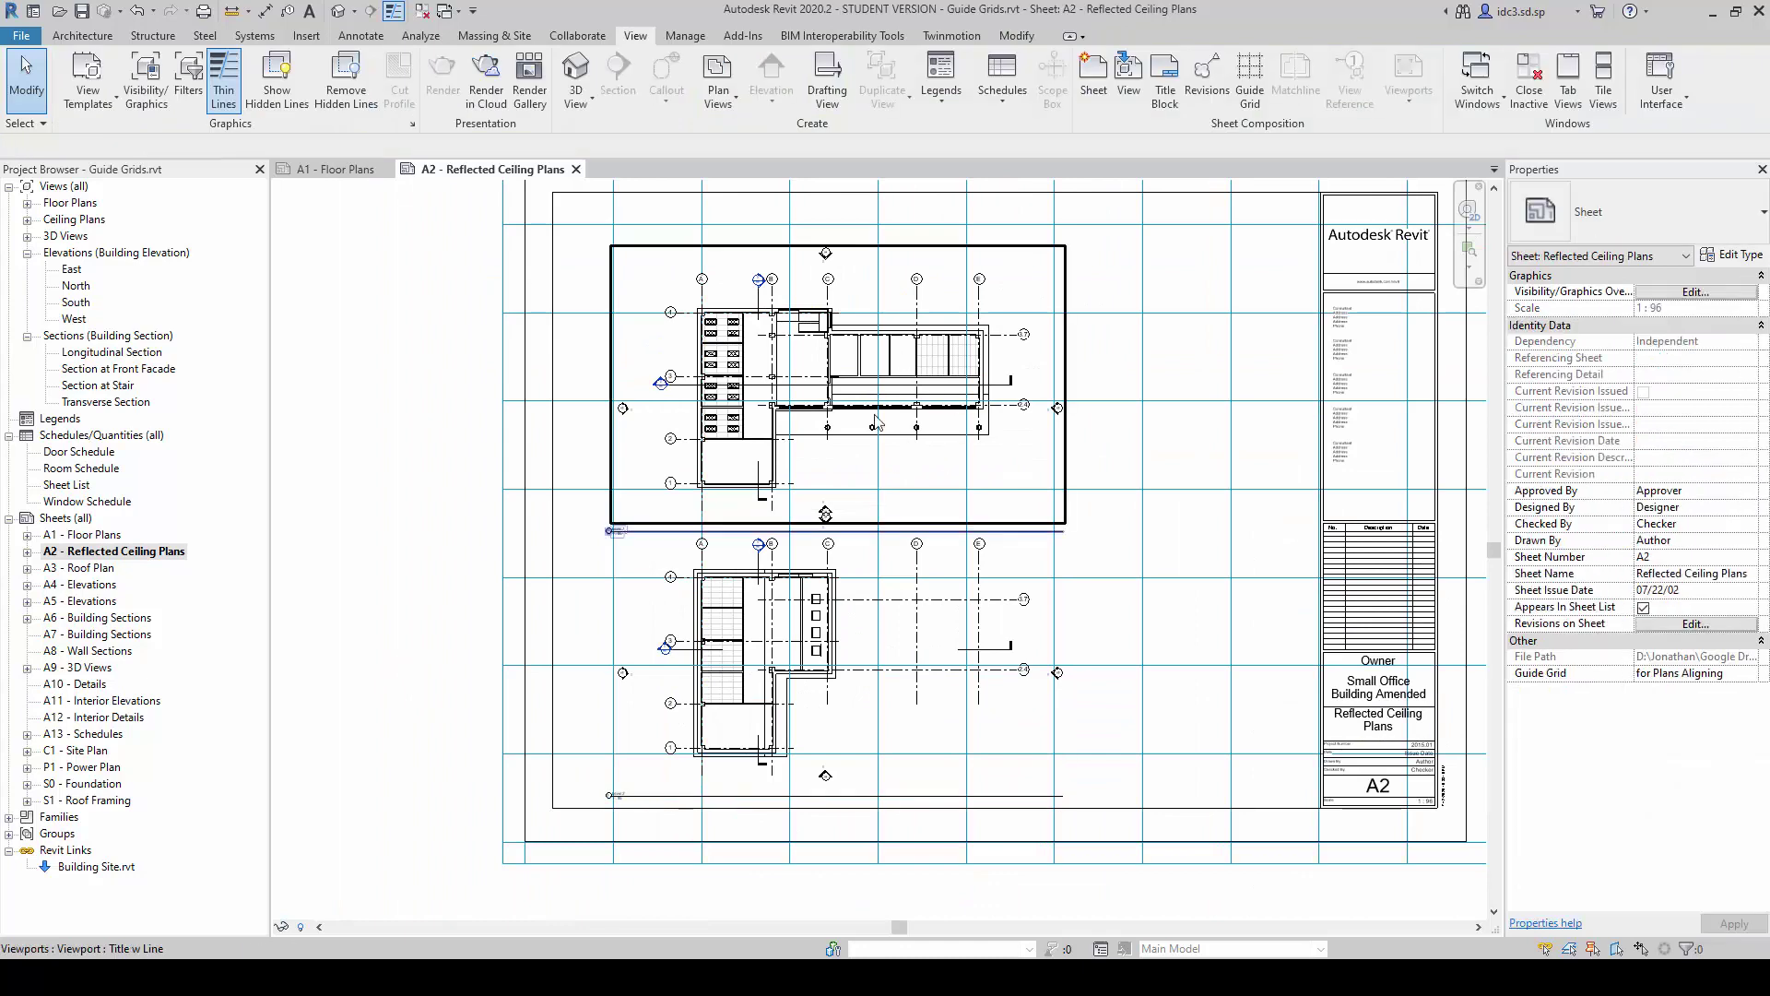
pyautogui.scroll(-2, 845, 515)
pyautogui.moveTo(899, 456)
pyautogui.mouseDown(button='middle')
pyautogui.moveTo(845, 517)
pyautogui.moveTo(782, 525)
pyautogui.mouseUp(button='middle')
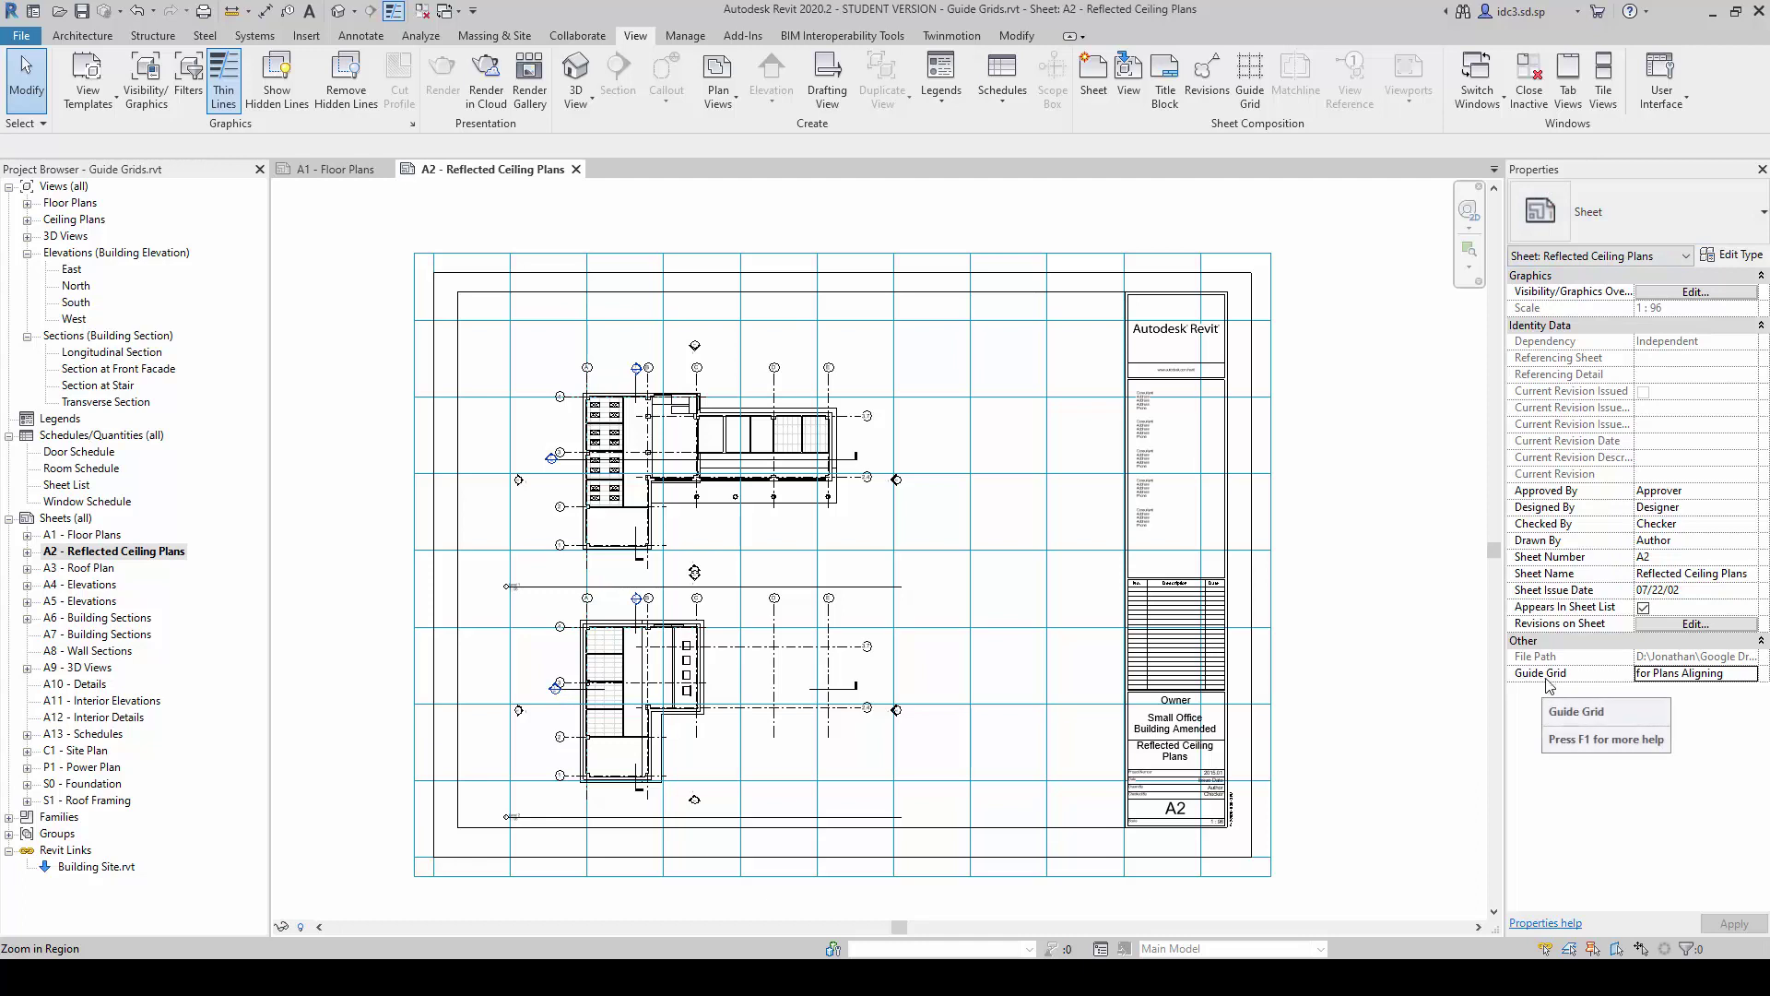
# Set Guide Grid to <None> in Properties for sheet A2, then for sheet A1.
pyautogui.click(1751, 675)
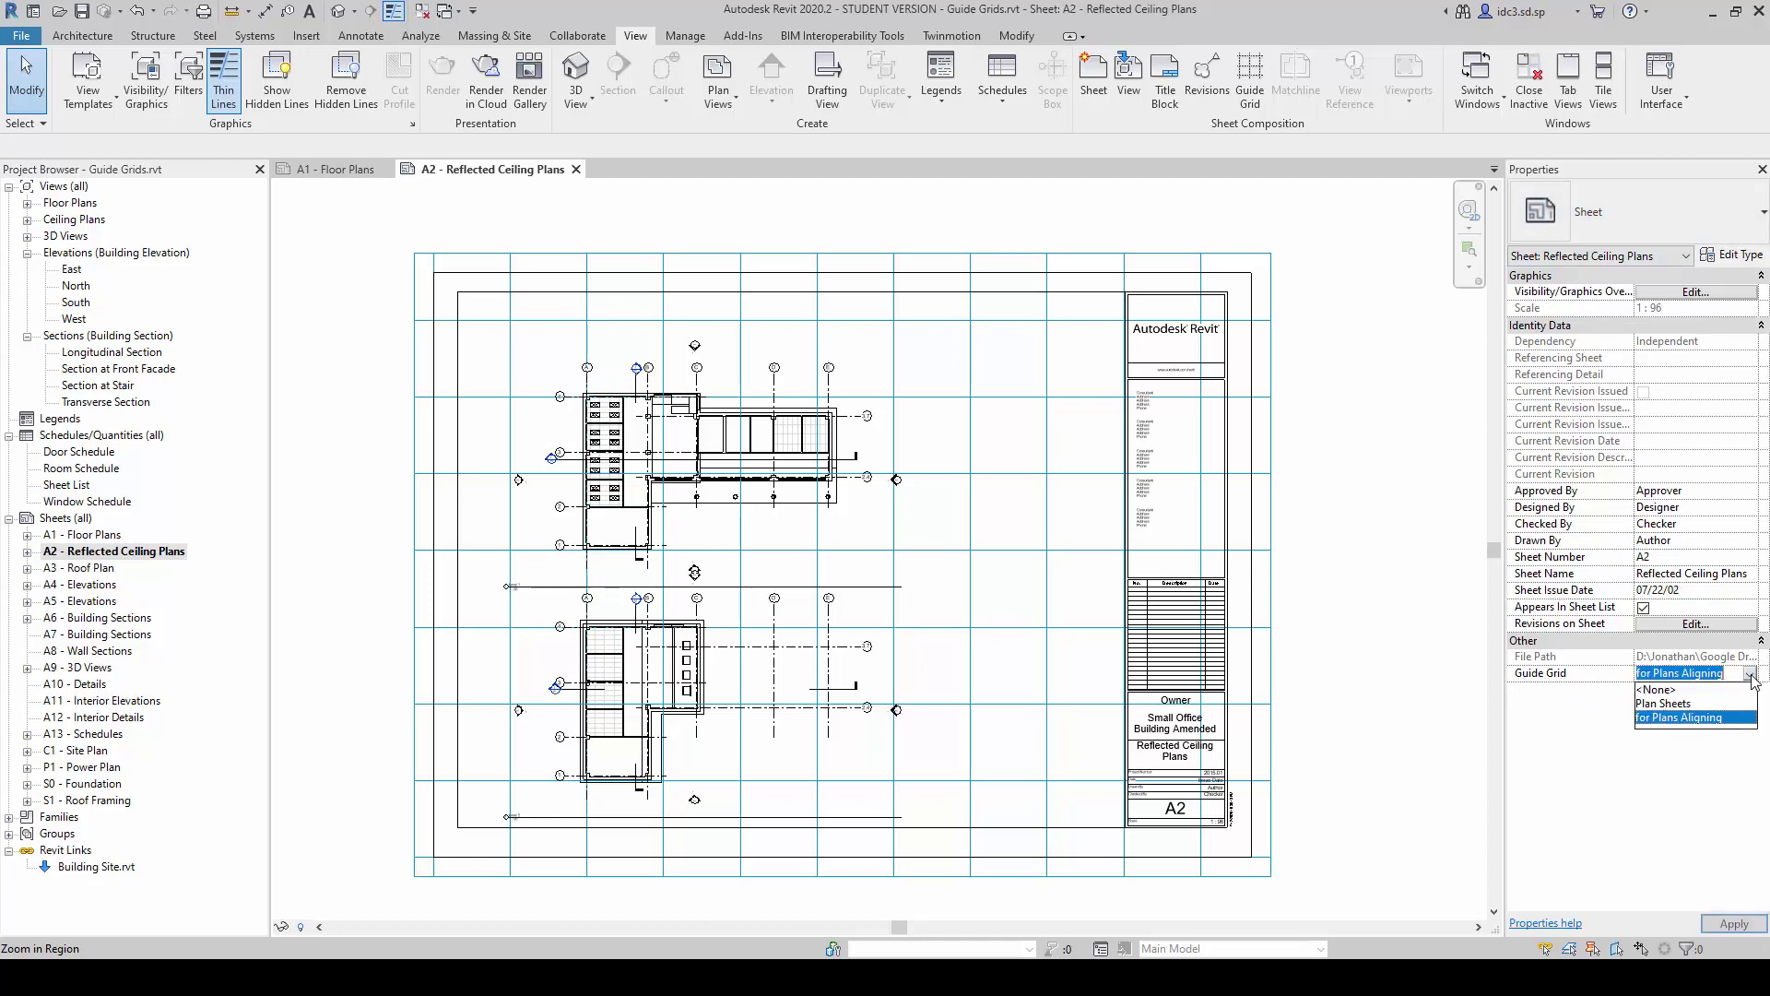
pyautogui.click(1659, 688)
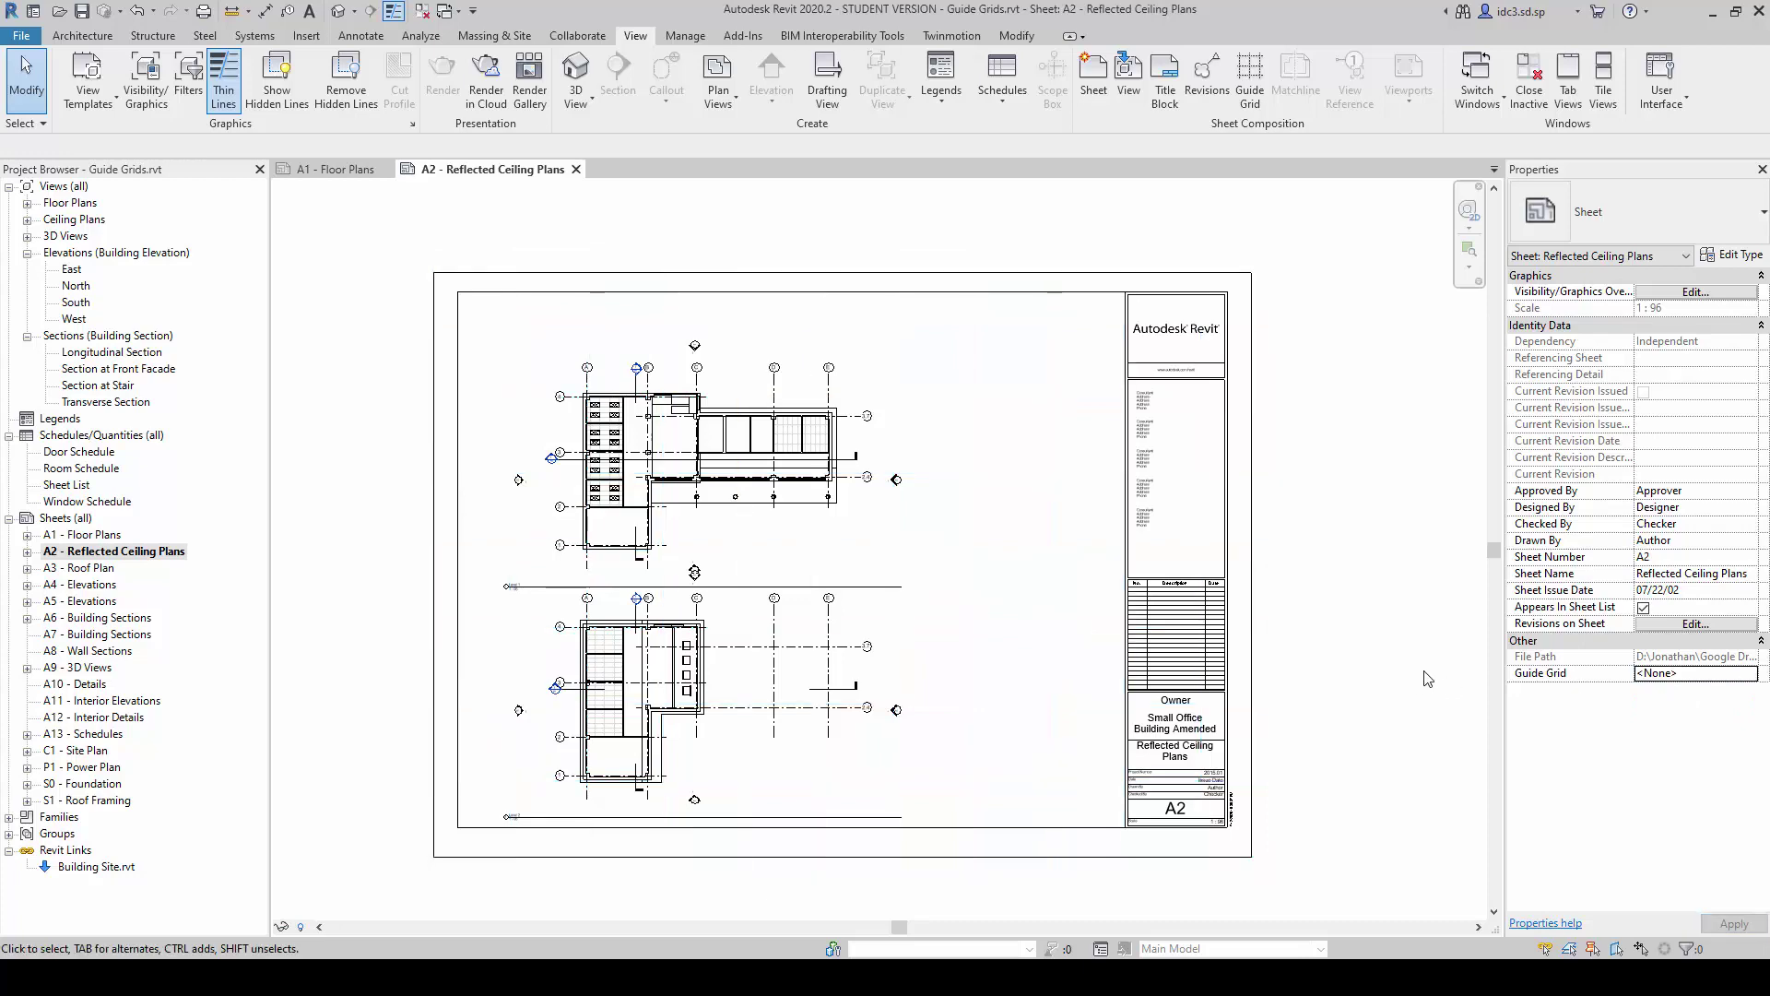
pyautogui.click(331, 170)
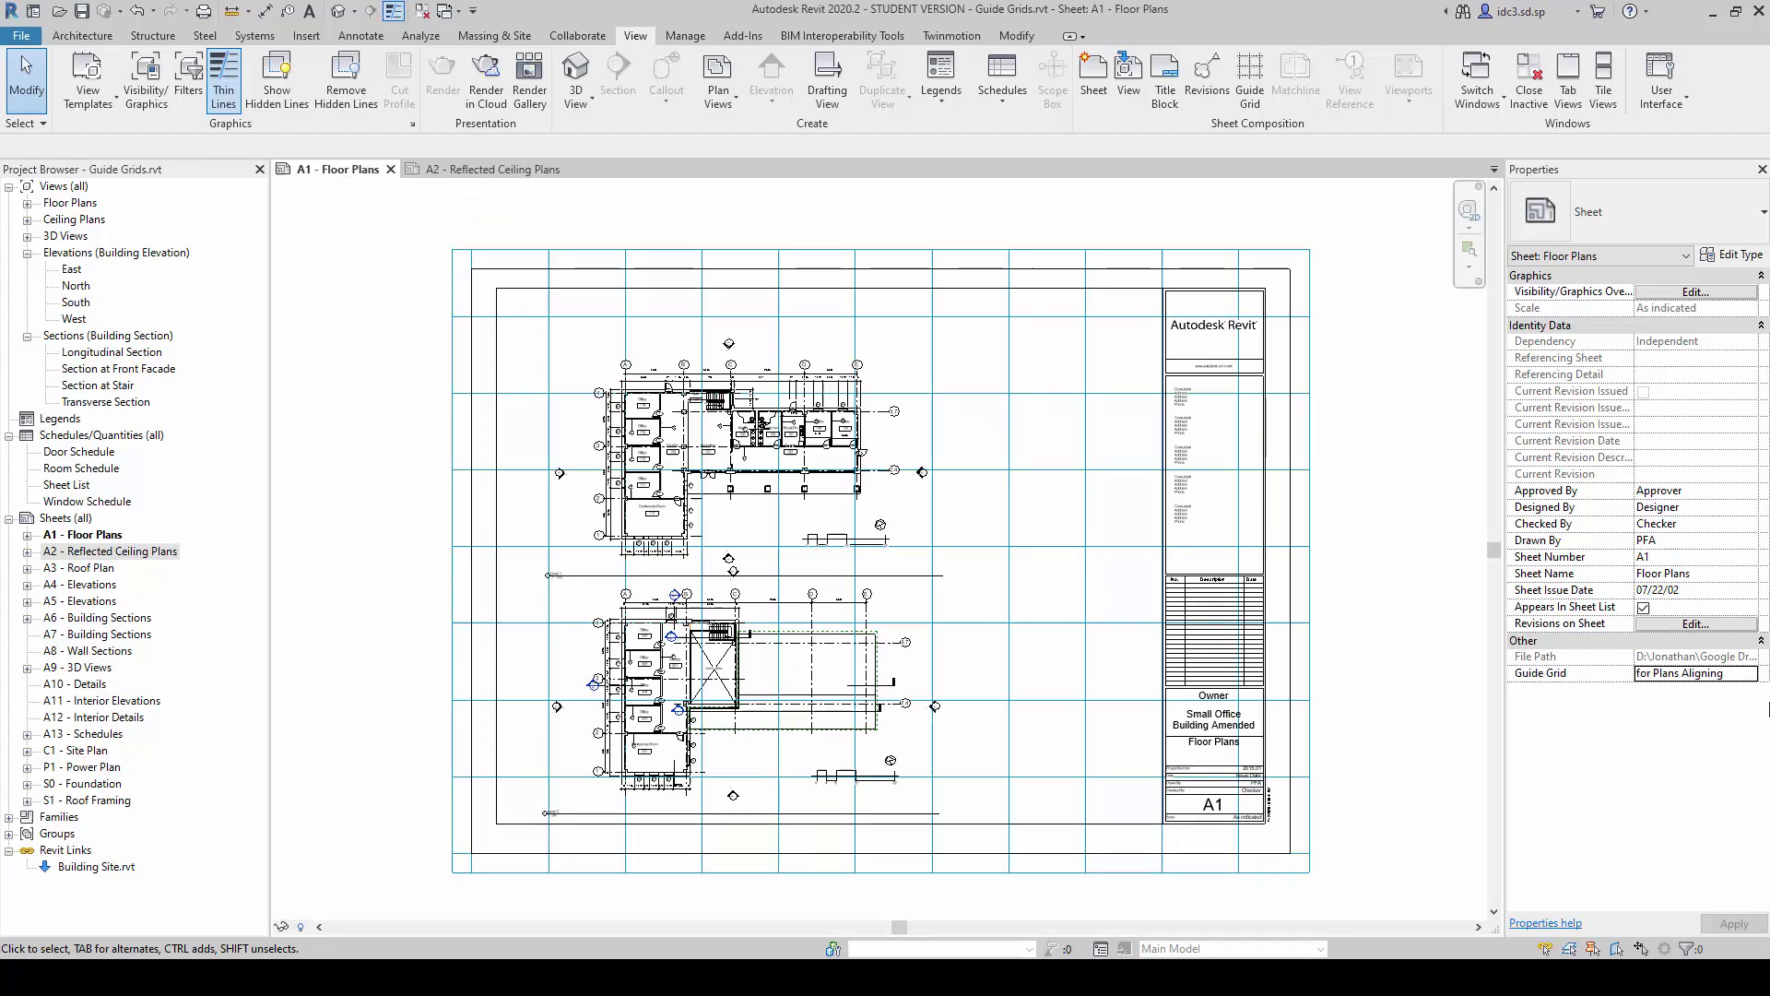
pyautogui.click(1753, 675)
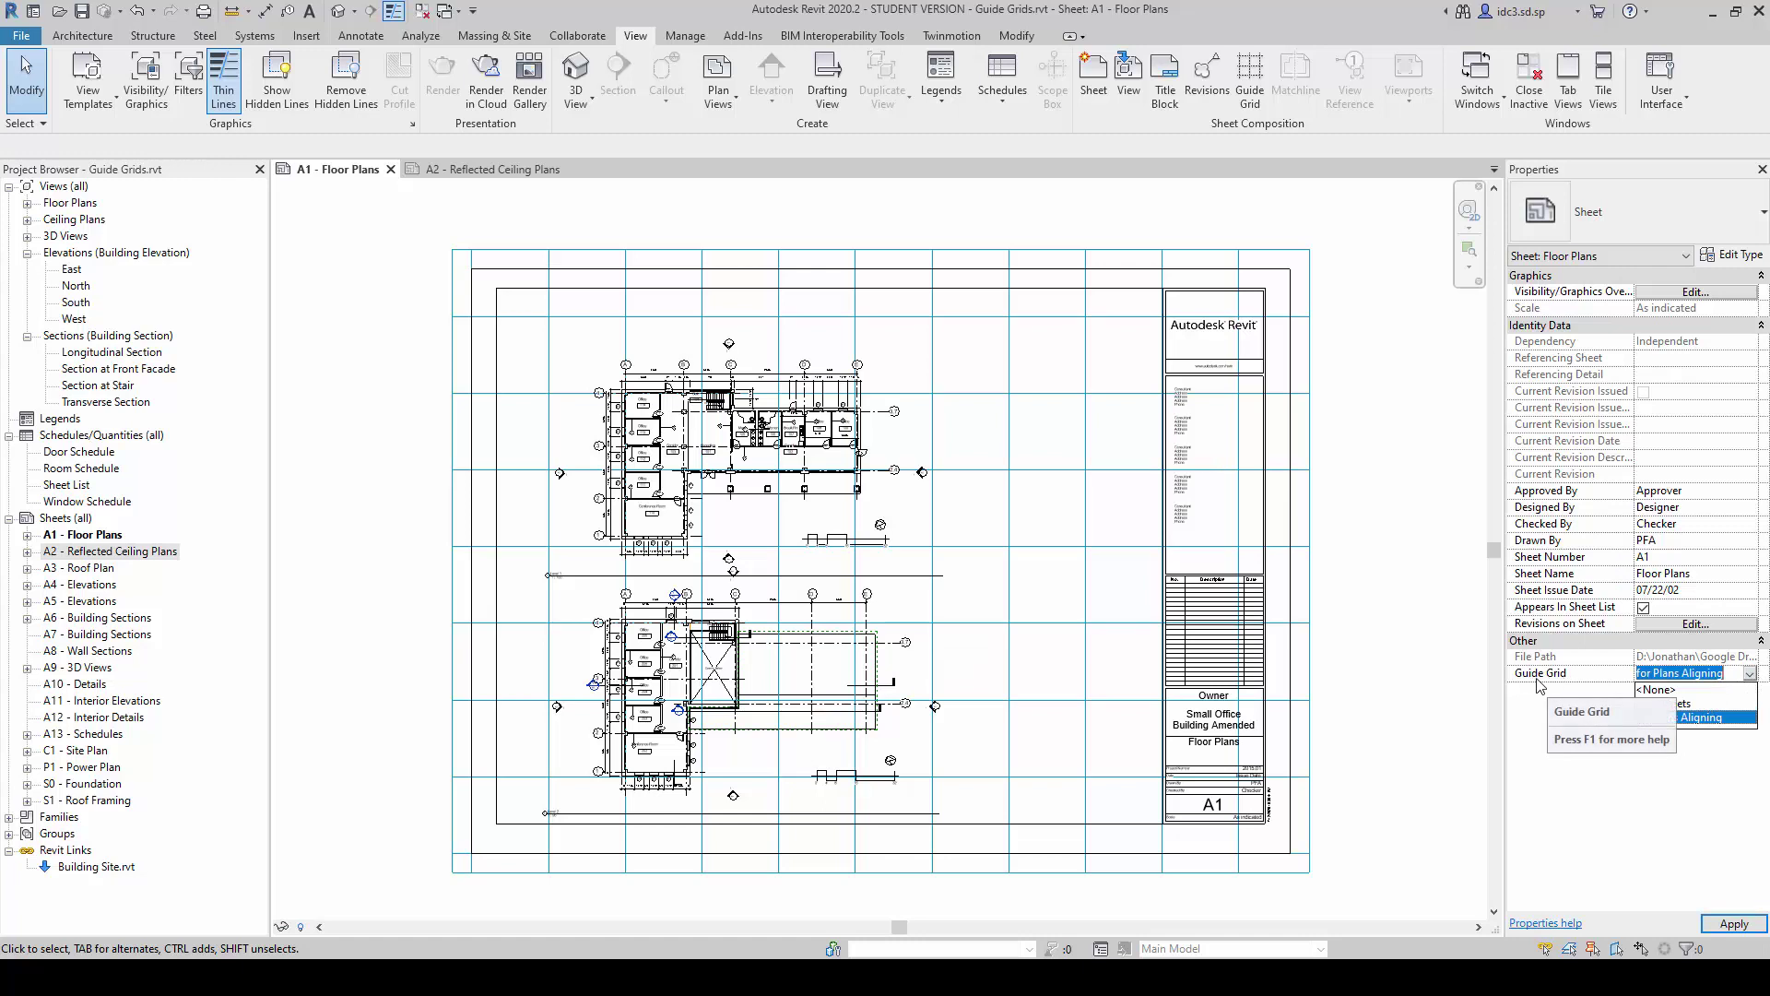
pyautogui.click(1671, 690)
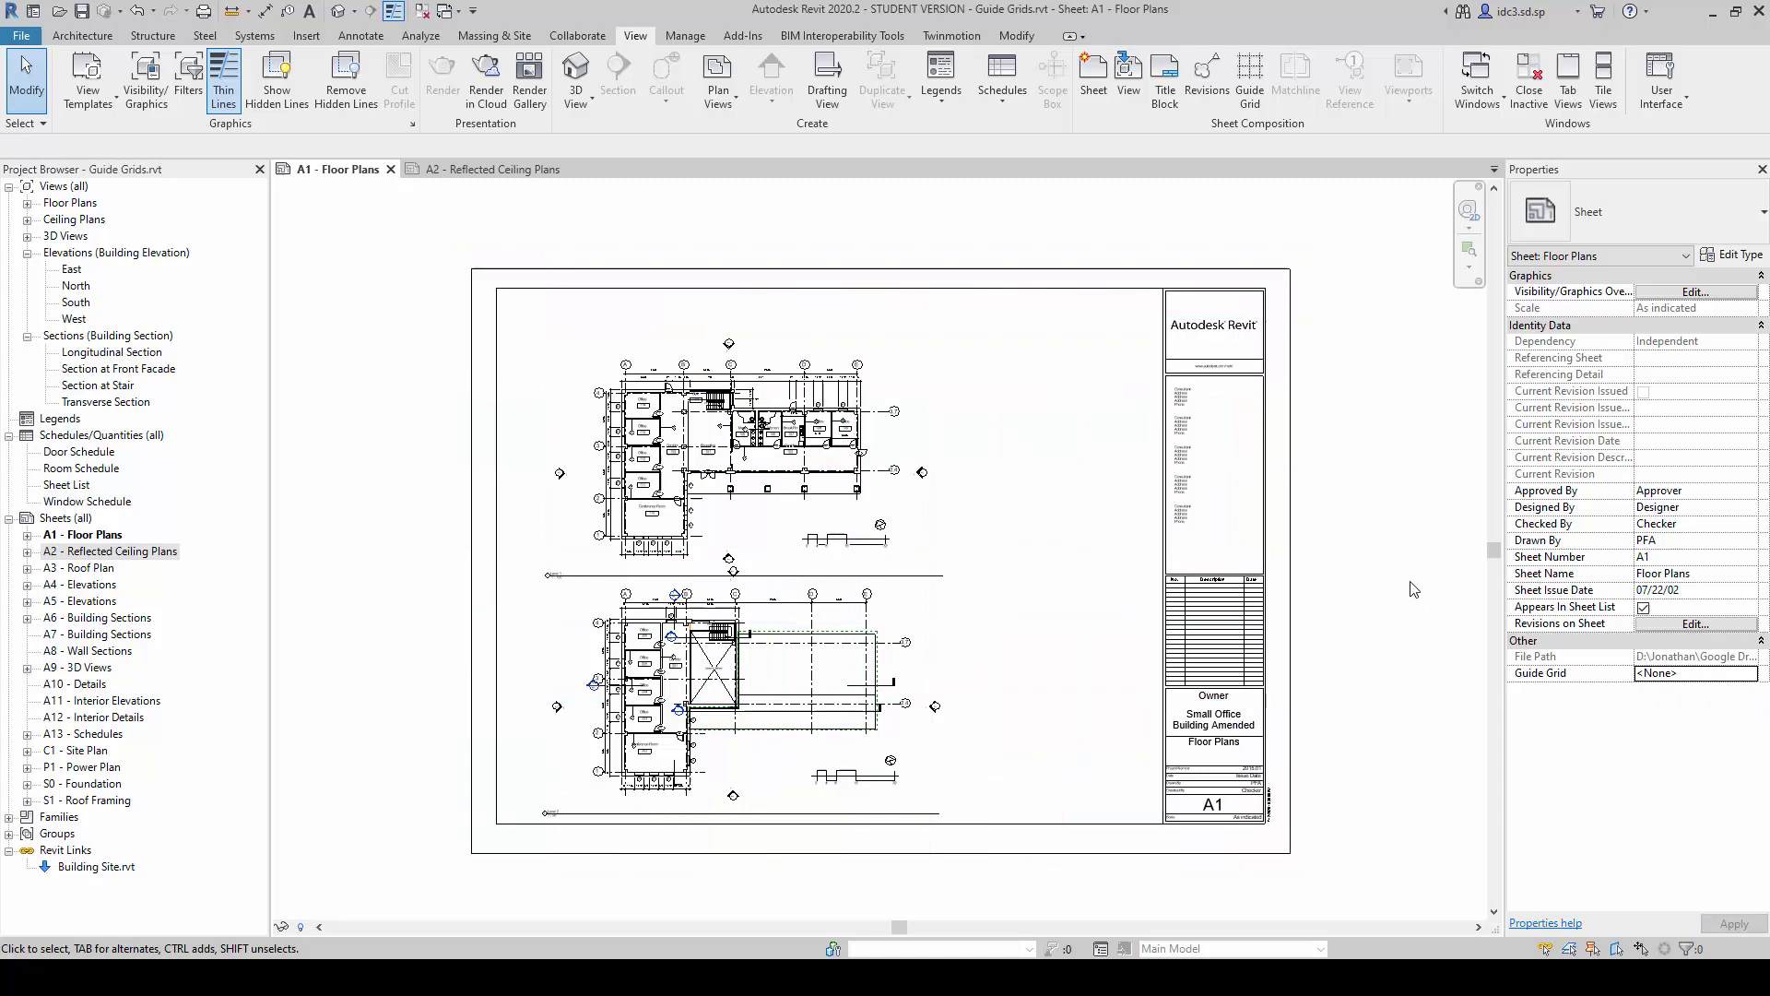
# Tile sheets A1 Floor Plans and A2 Reflected Ceiling Plans side by side with WT.
pyautogui.press('w')
pyautogui.press('t')
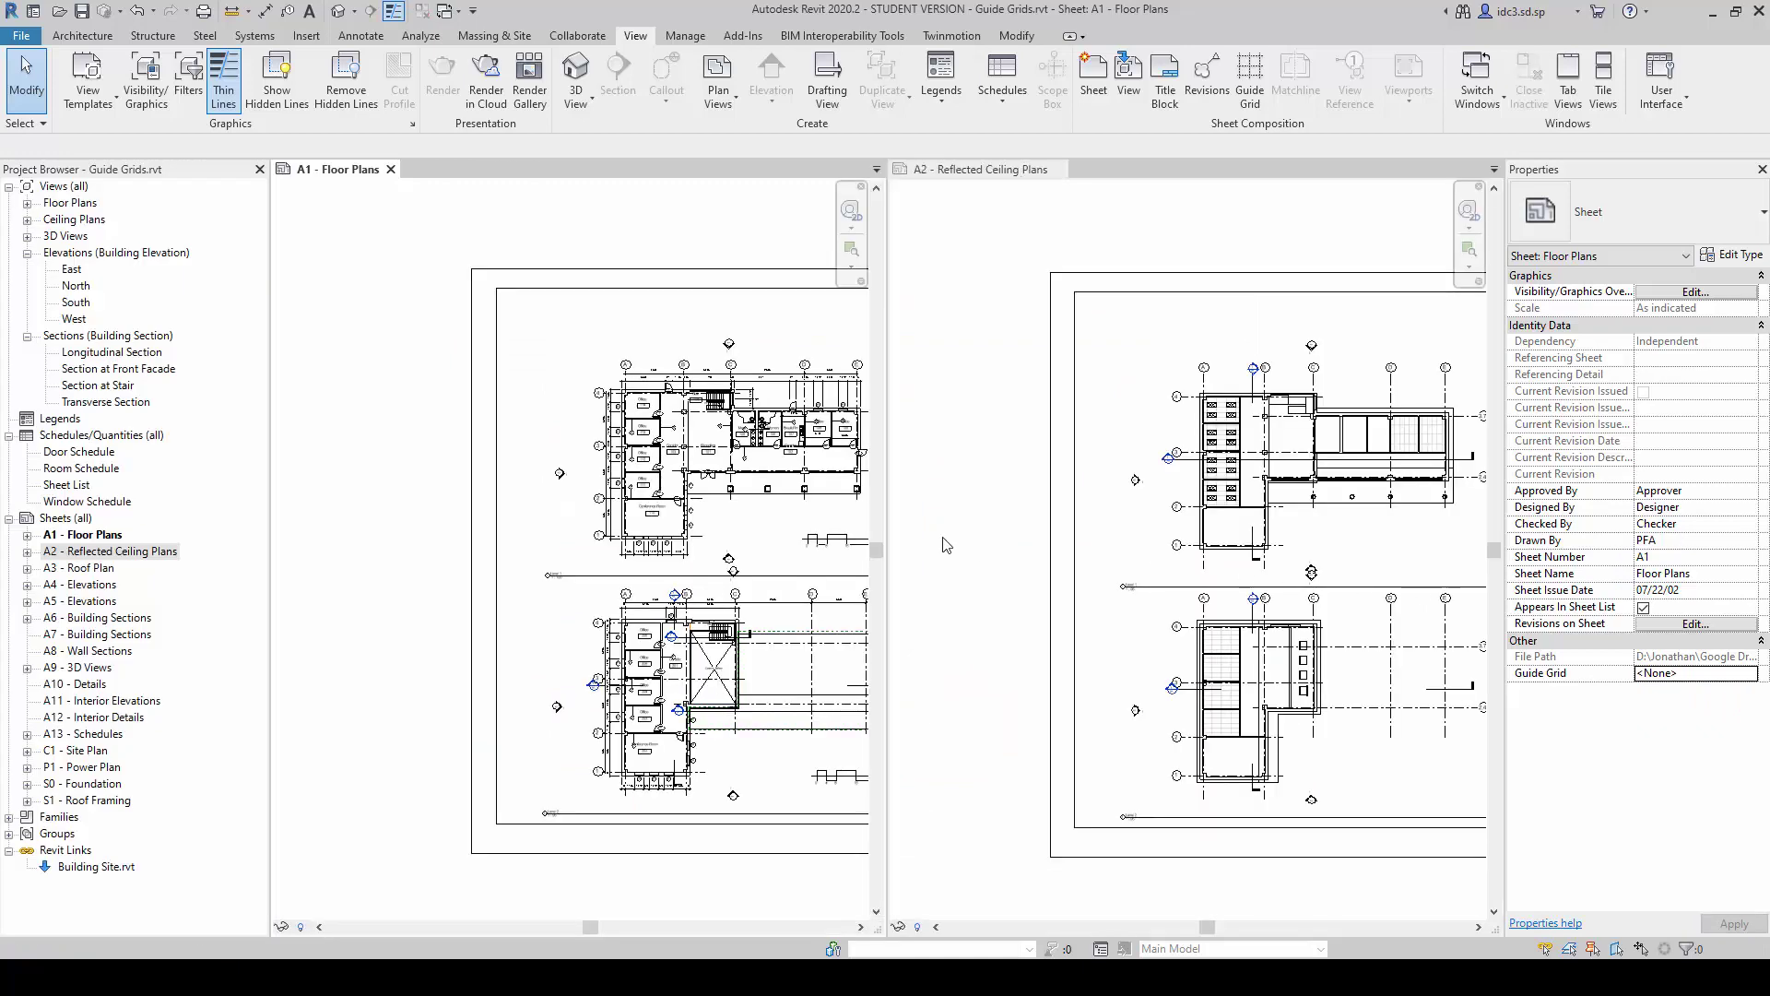